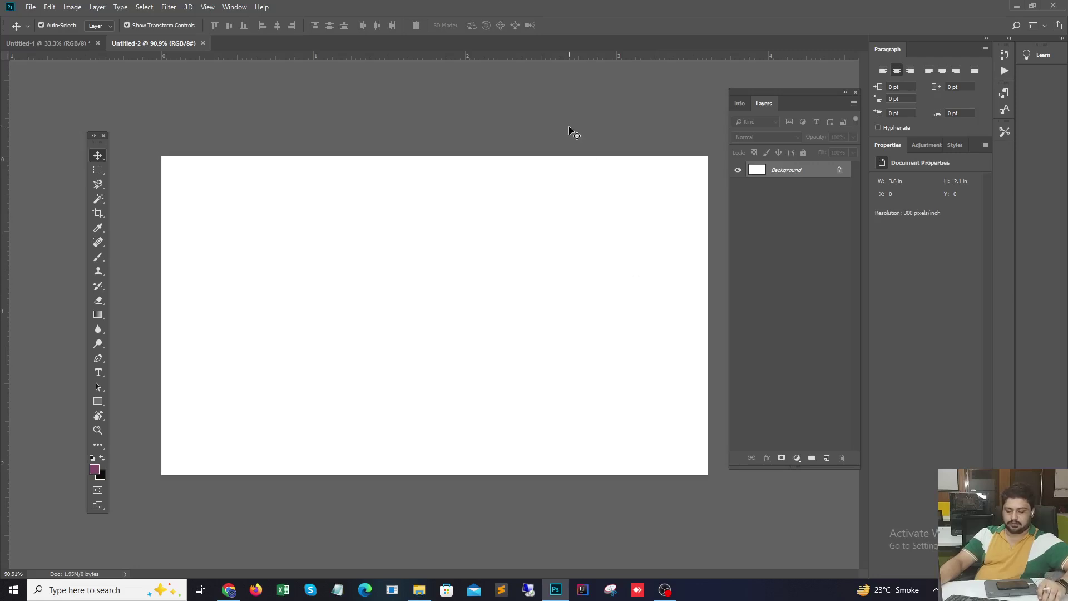
# - Place four margin guides just inside the top, left, bottom and right edges of the 3.6 x 2.1 in canvas
pyautogui.hotkey('ctrl', 'r')
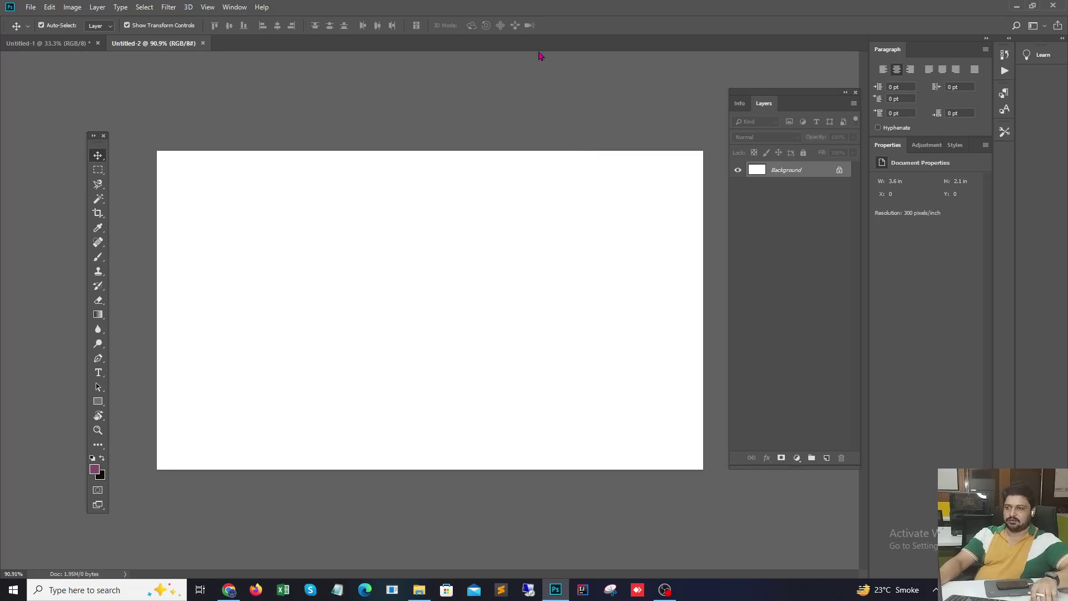
pyautogui.hotkey('ctrl', 'r')
pyautogui.moveTo(545, 55); pyautogui.dragTo(552, 161)
pyautogui.moveTo(7, 248); pyautogui.dragTo(165, 240)
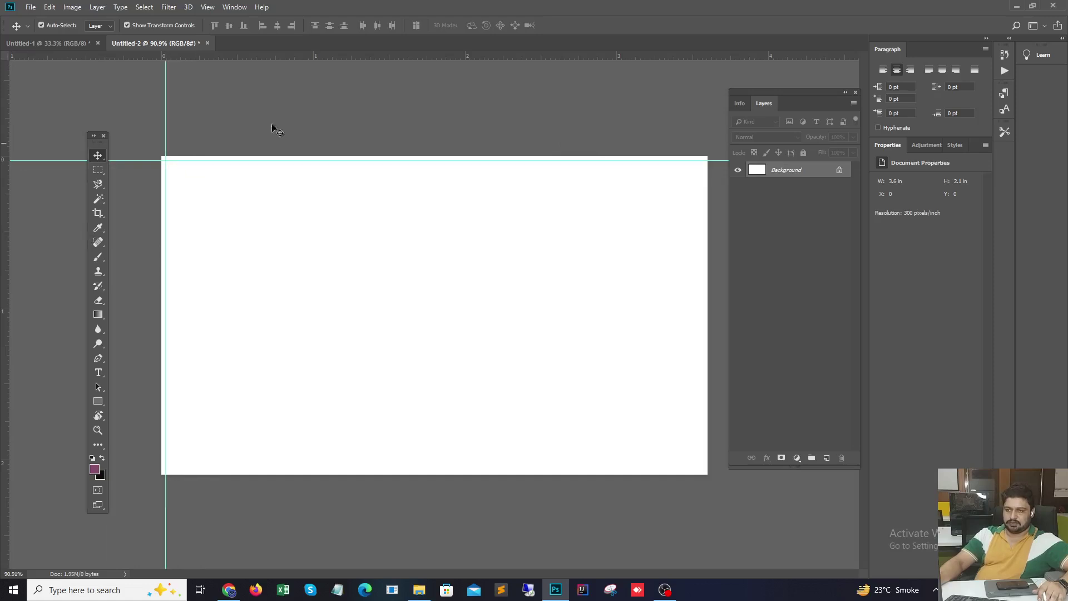
pyautogui.moveTo(372, 57); pyautogui.dragTo(385, 469)
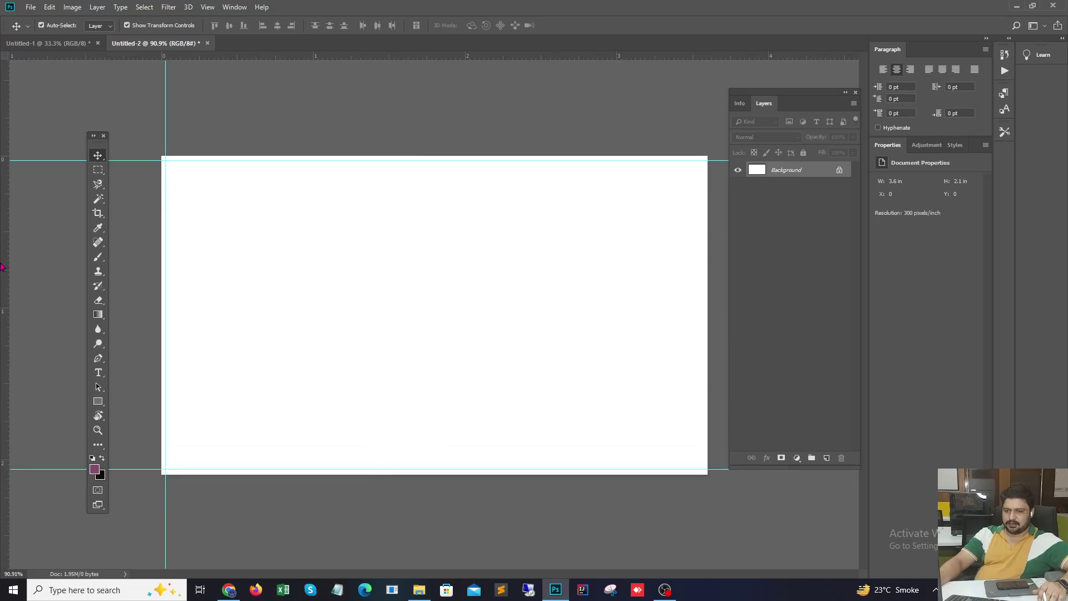
pyautogui.moveTo(5, 262); pyautogui.dragTo(701, 270)
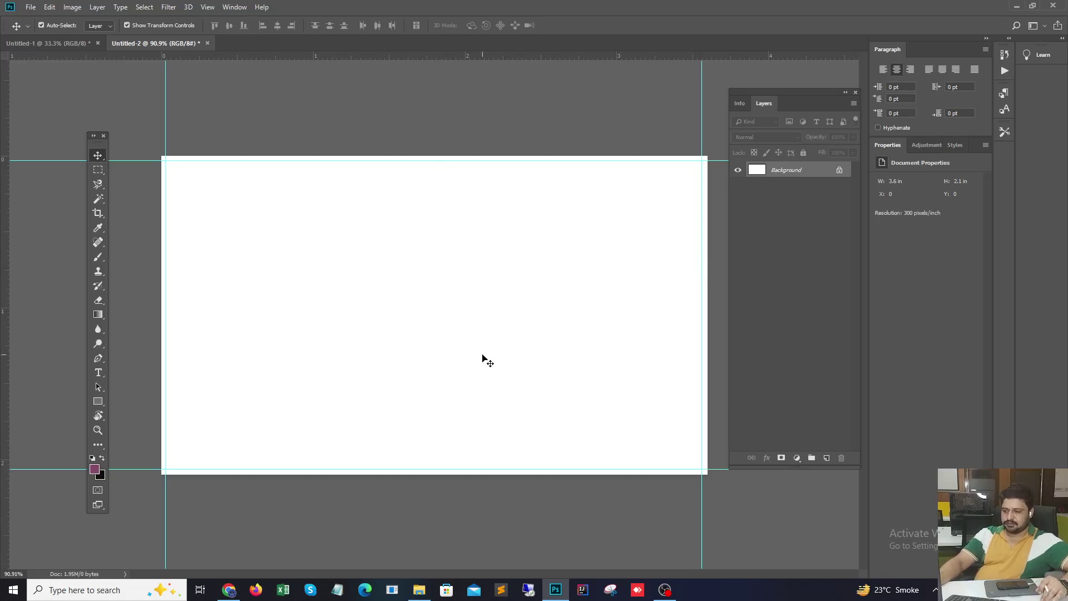
pyautogui.click(229, 590)
pyautogui.rightClick(44, 139)
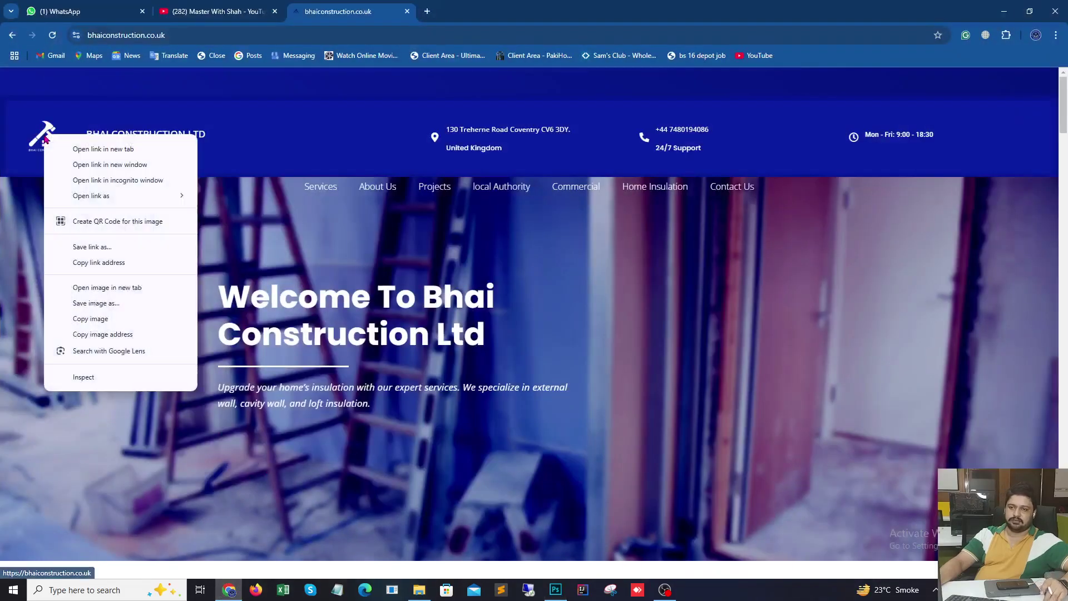
pyautogui.click(104, 321)
pyautogui.click(555, 589)
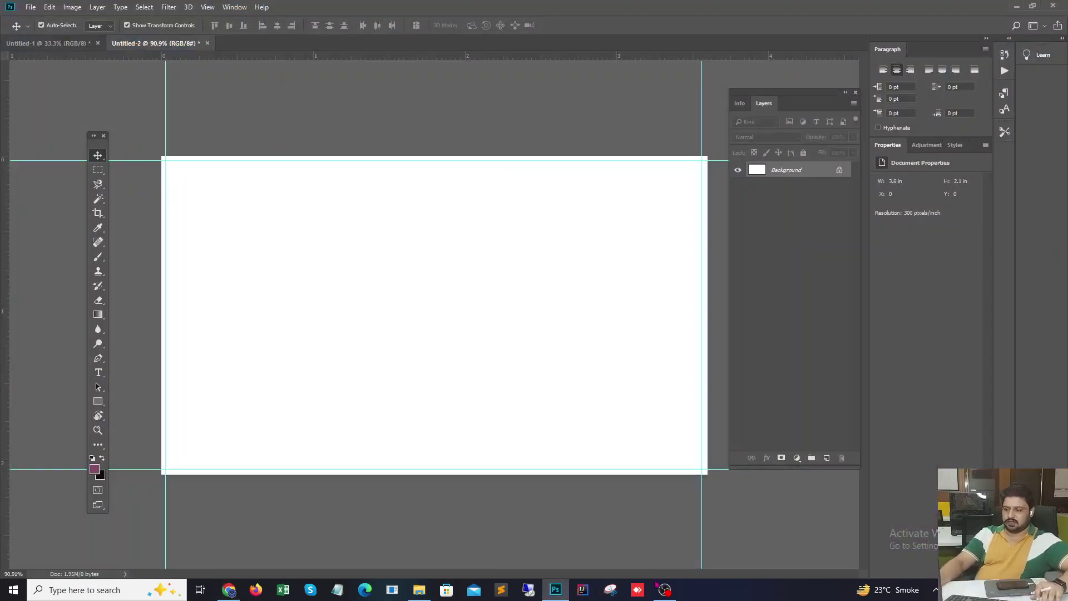
# - Switch to Chrome, open the bhaiconstruction.co.uk header logo as a full-size image in a new tab, and copy it
pyautogui.click(230, 589)
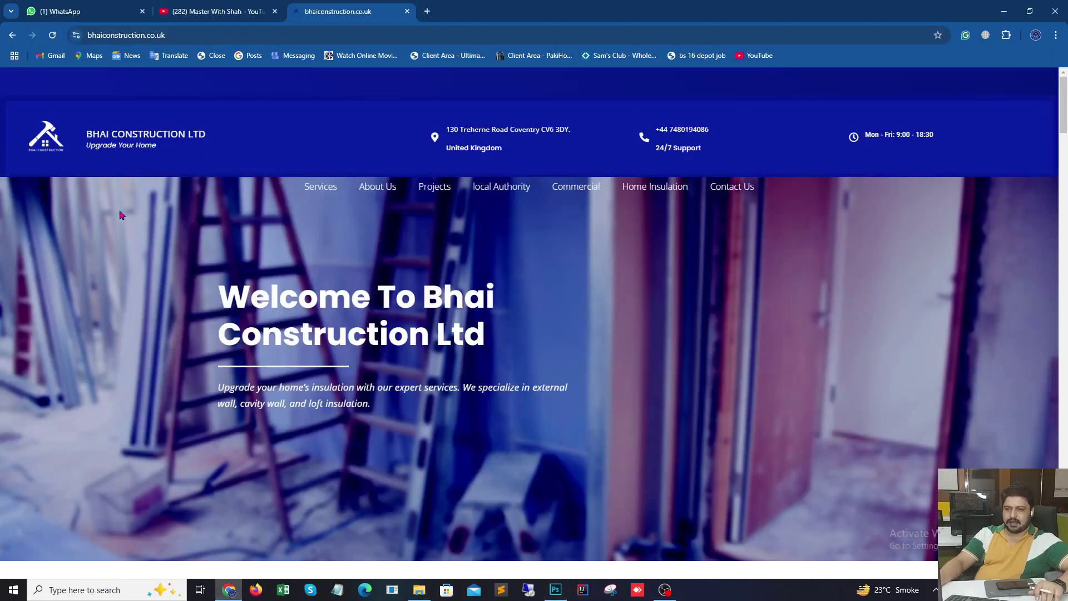
pyautogui.rightClick(39, 140)
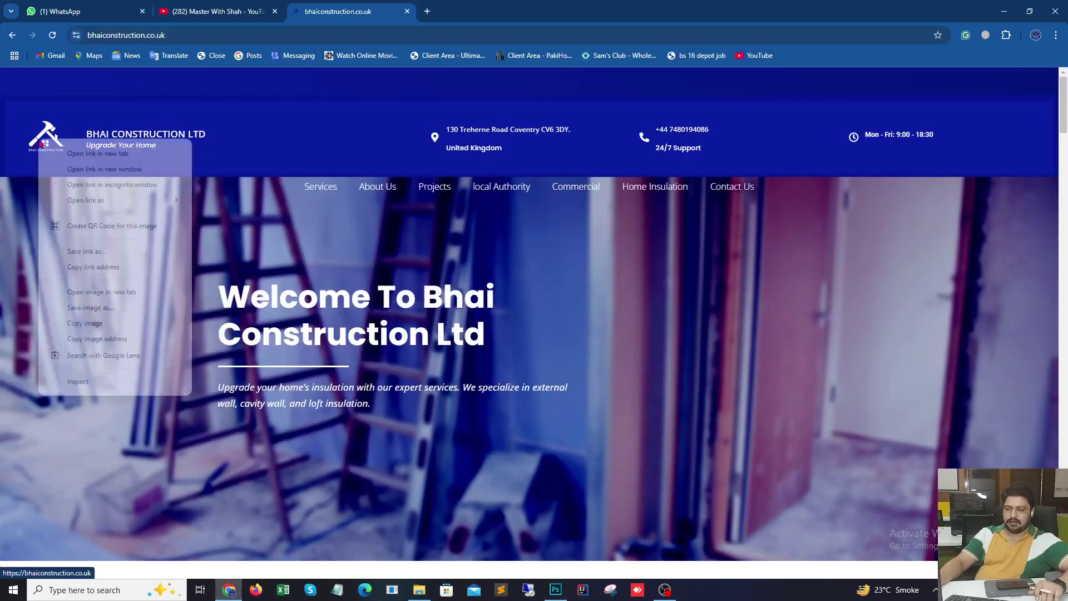
pyautogui.click(94, 292)
pyautogui.click(492, 11)
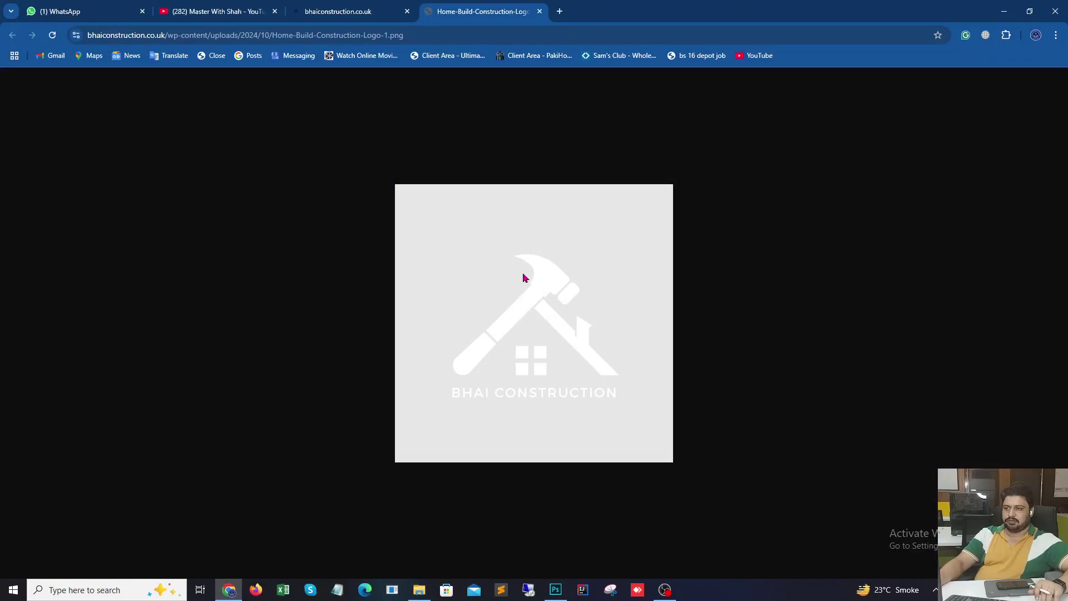
pyautogui.rightClick(607, 249)
pyautogui.click(632, 295)
# - Switch to Photoshop, paste the copied logo onto the canvas, and nudge it slightly right of centre
pyautogui.click(555, 589)
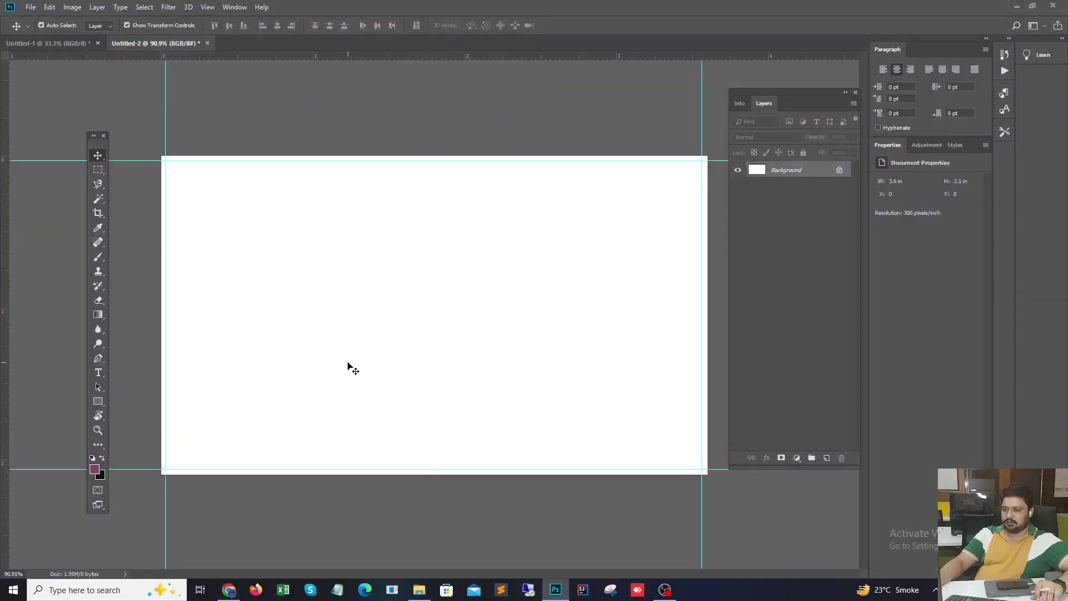
pyautogui.hotkey('ctrl', 'v')
pyautogui.moveTo(441, 379); pyautogui.dragTo(447, 379)
pyautogui.click(273, 315)
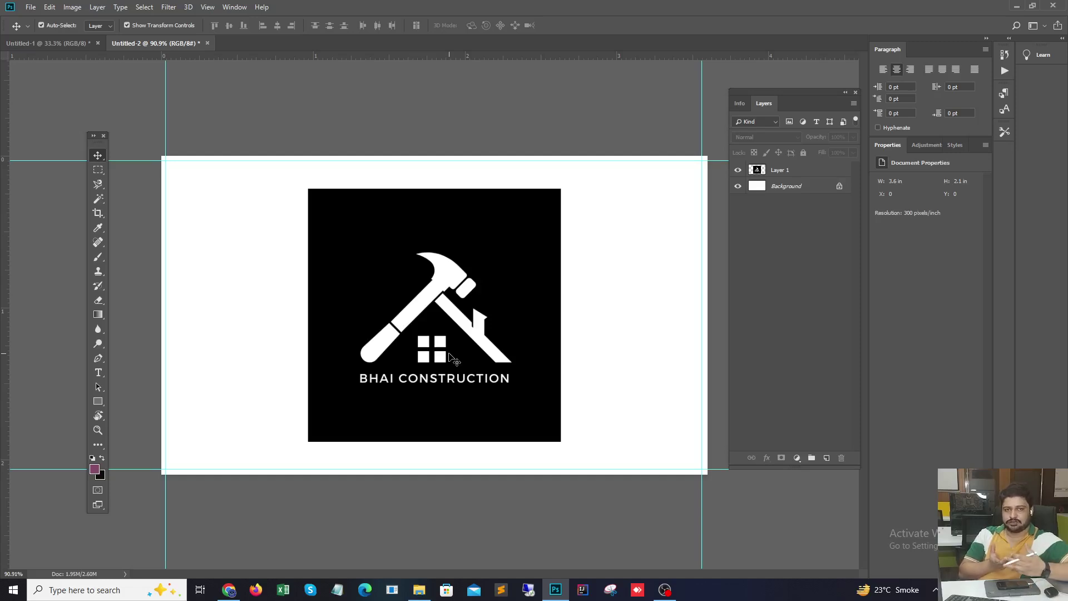
pyautogui.moveTo(449, 354)
pyautogui.mouseDown()
pyautogui.moveTo(476, 354)
pyautogui.moveTo(458, 360)
pyautogui.mouseUp()
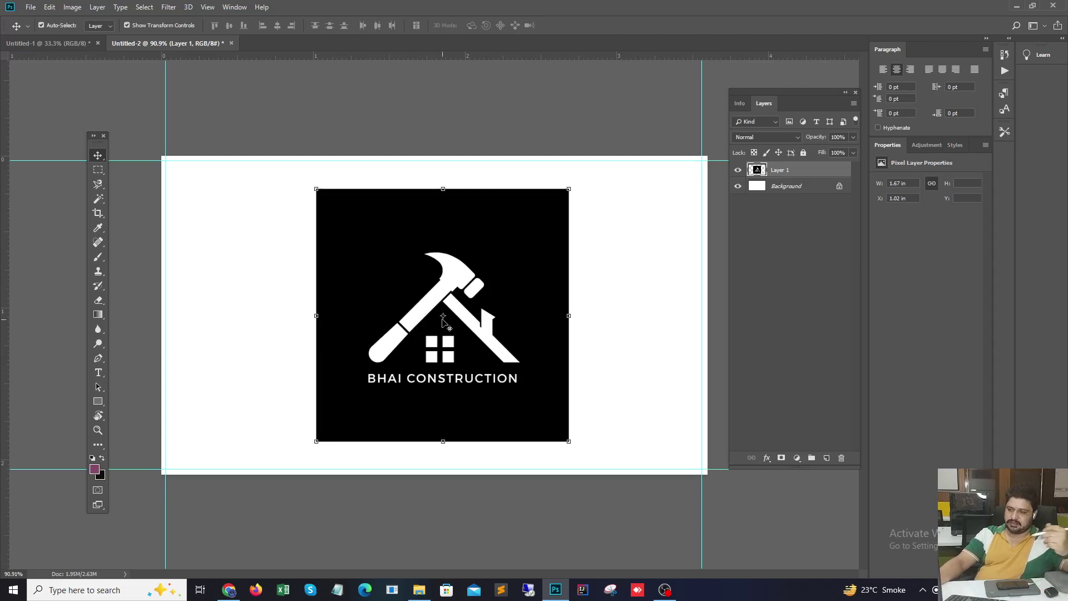
pyautogui.hotkey('ctrl', 't')
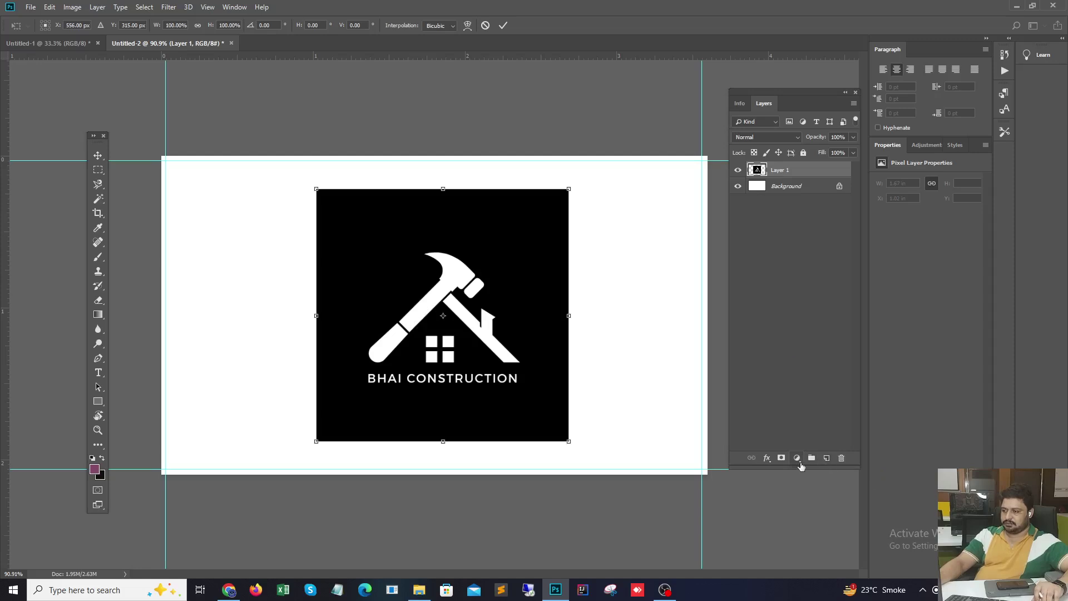
pyautogui.click(98, 155)
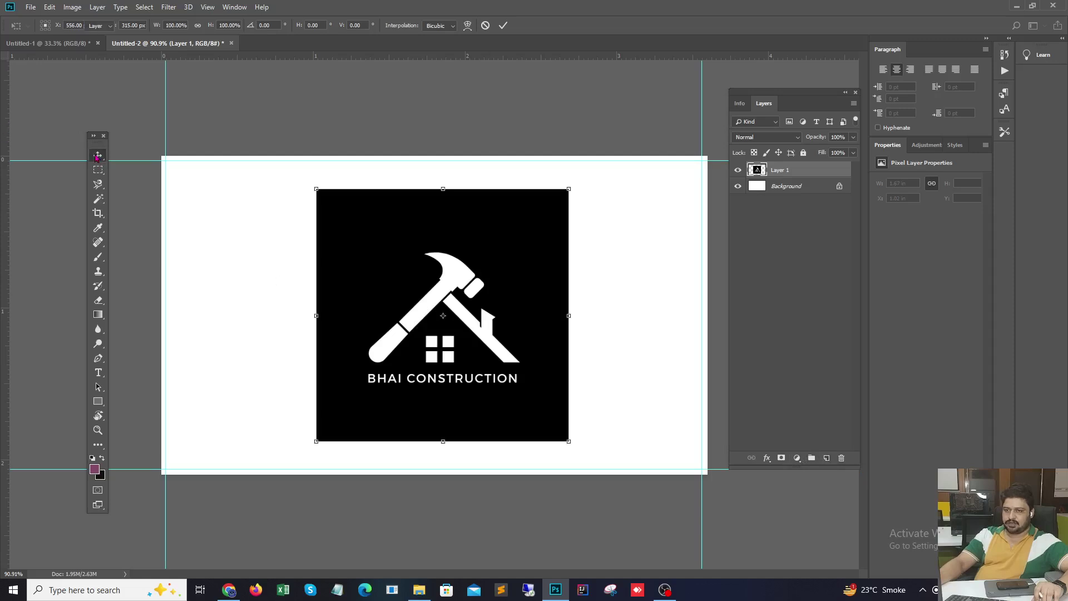
# - Add a dark blue Solid Color fill layer and place it beneath the logo layer
pyautogui.click(797, 458)
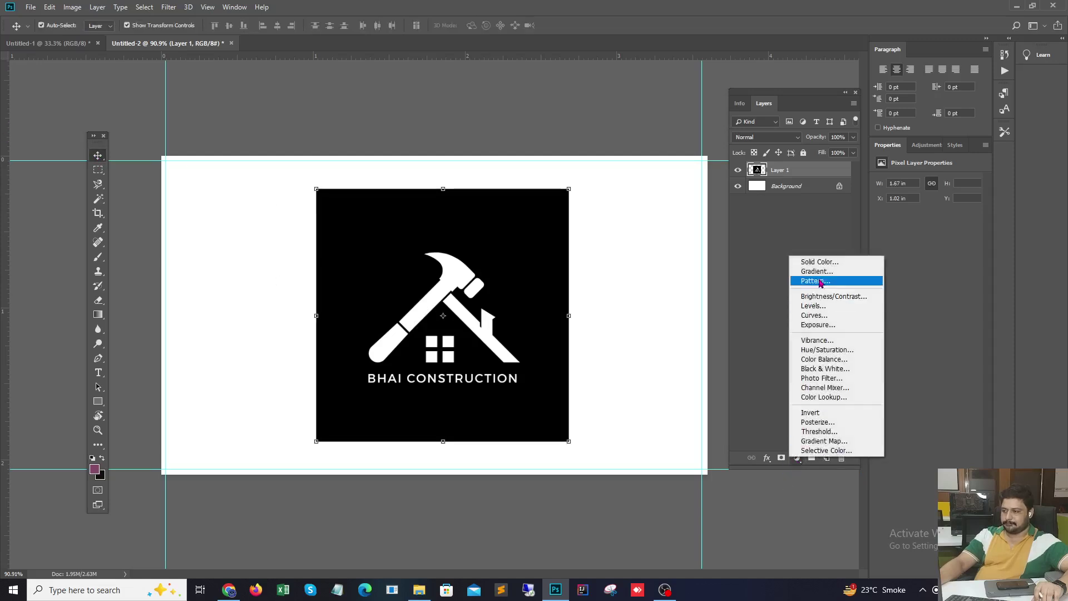
pyautogui.click(821, 263)
pyautogui.click(732, 256)
pyautogui.click(891, 237)
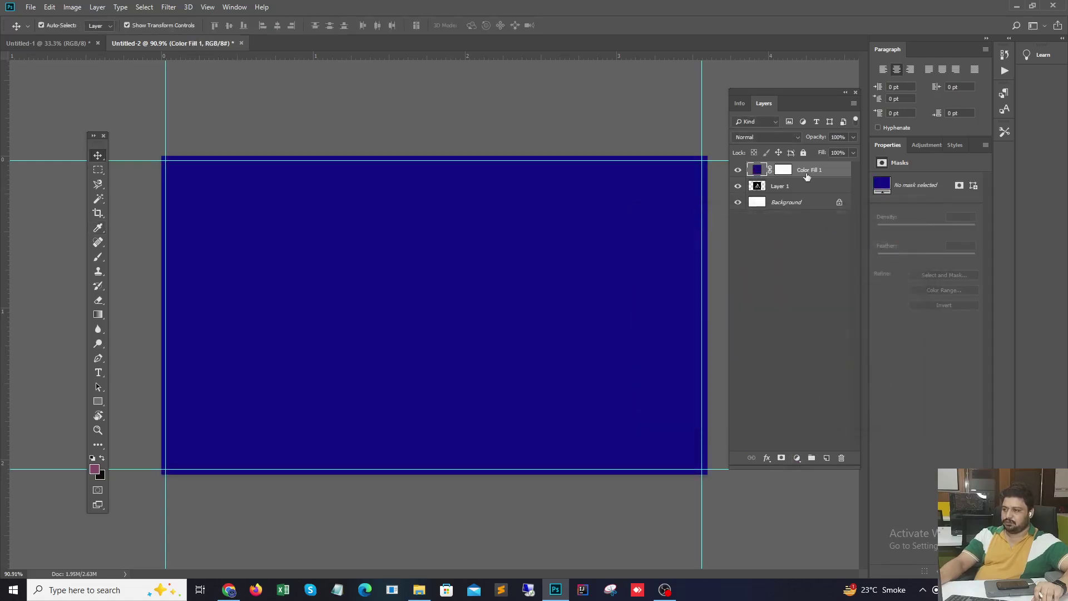
pyautogui.moveTo(817, 173); pyautogui.dragTo(812, 194)
pyautogui.click(801, 364)
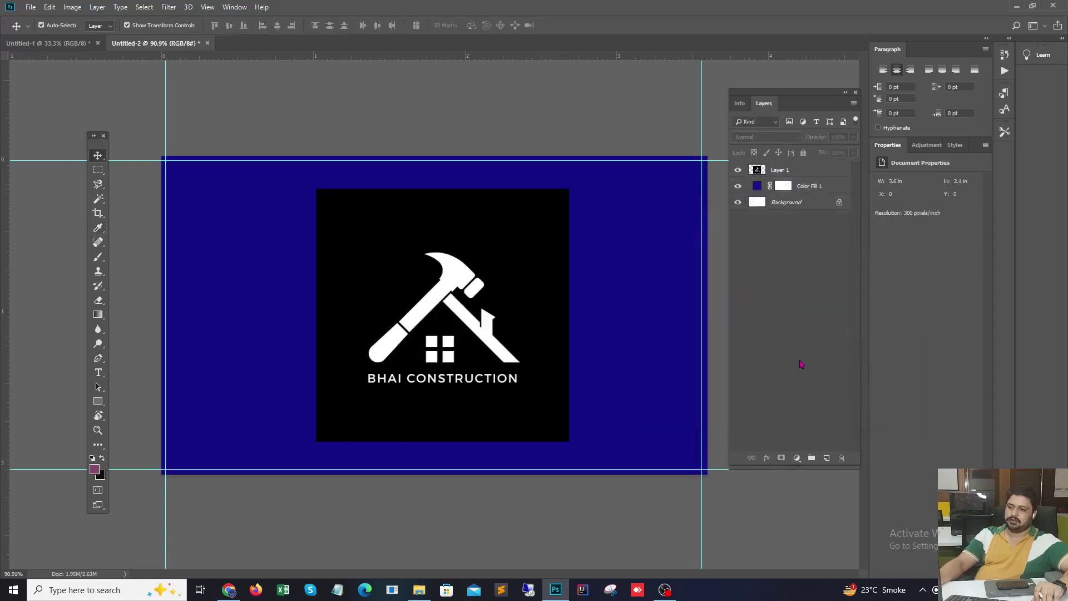
# - Rename the pasted logo's layer to "logo layer"
pyautogui.click(498, 334)
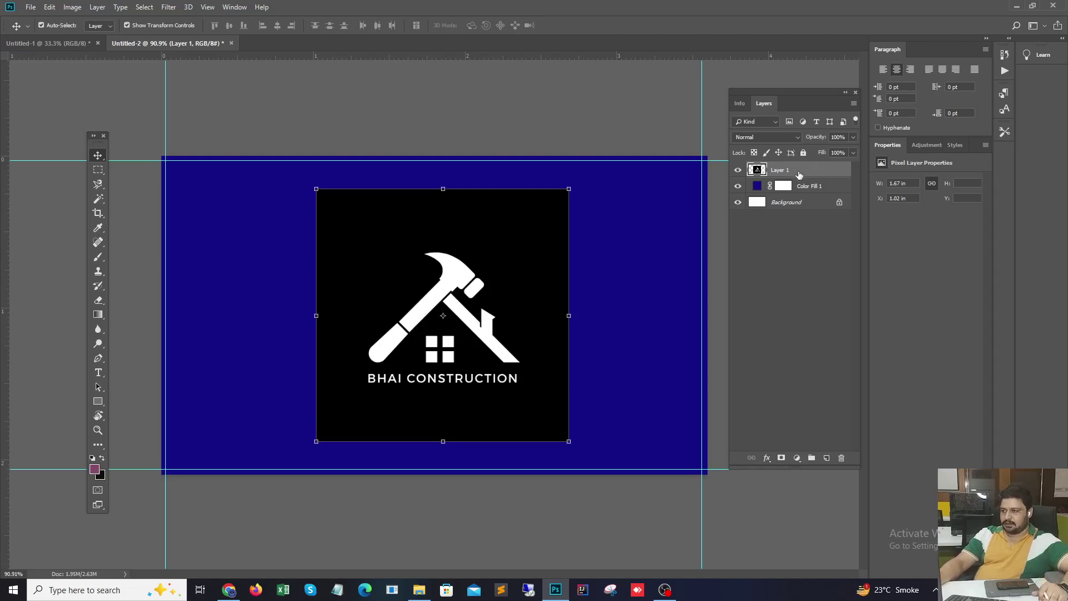
pyautogui.moveTo(812, 102); pyautogui.dragTo(778, 97)
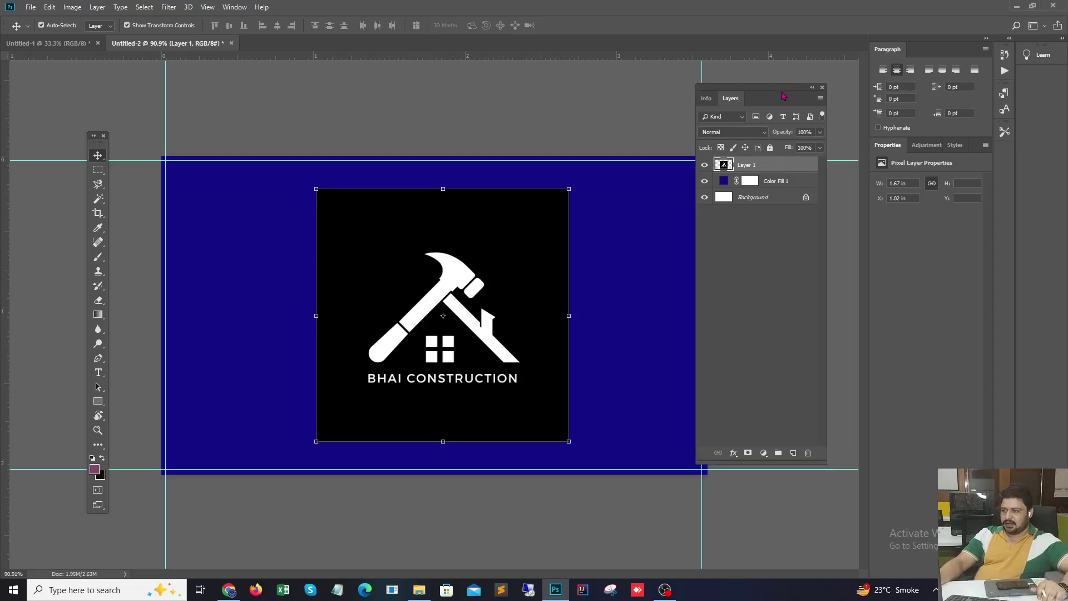
pyautogui.doubleClick(752, 165)
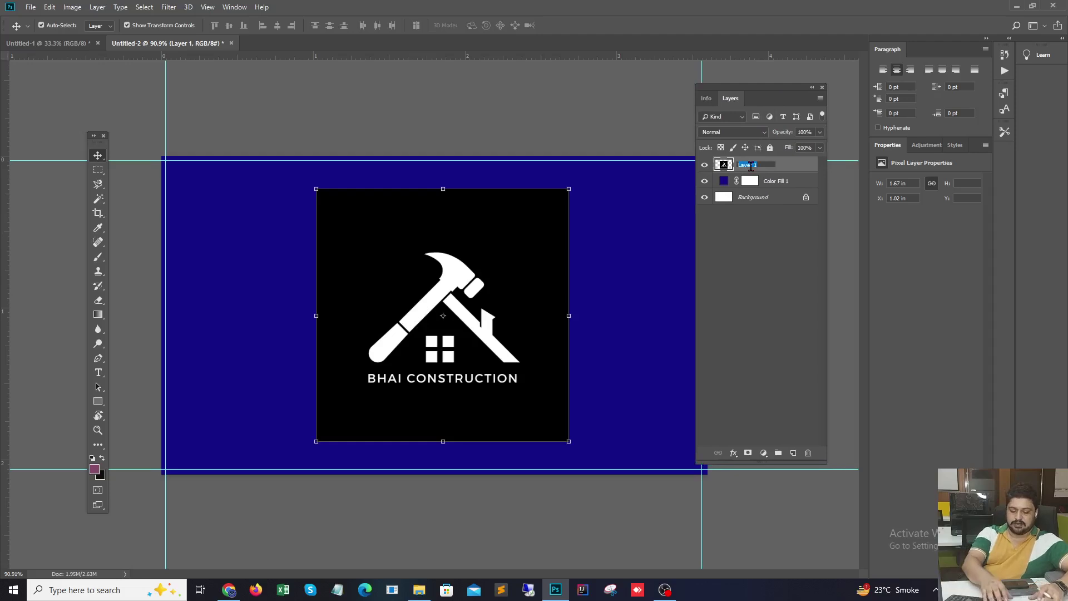
pyautogui.write('logo')
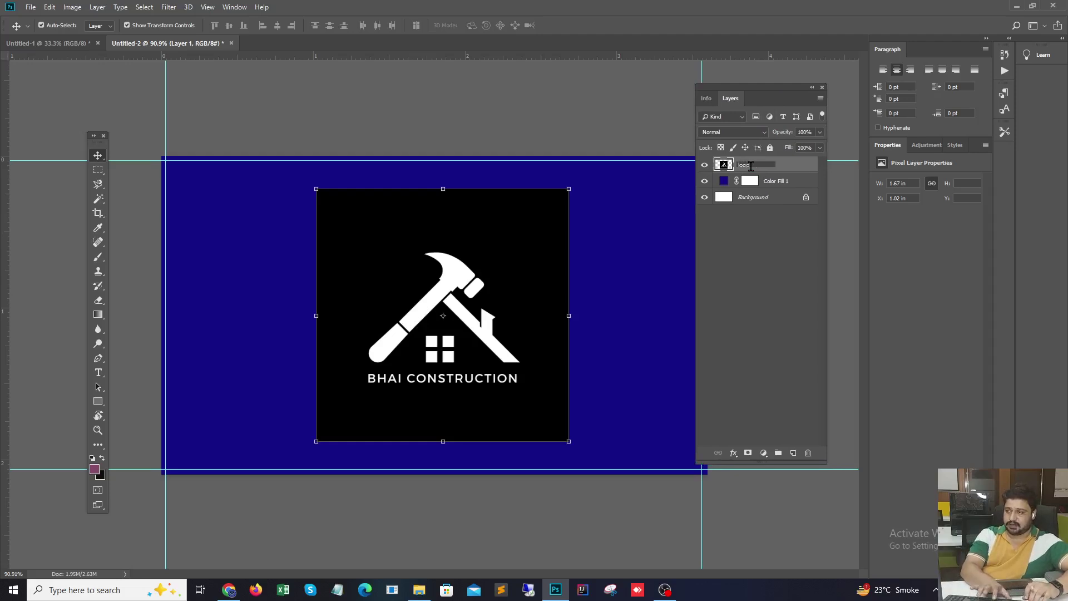
pyautogui.write(' layer')
pyautogui.press('Return')
# - Knock out the logo layer's black background with Blend If Gray, raising This Layer's black limit to 2 and splitting the slider slightly
pyautogui.rightClick(751, 168)
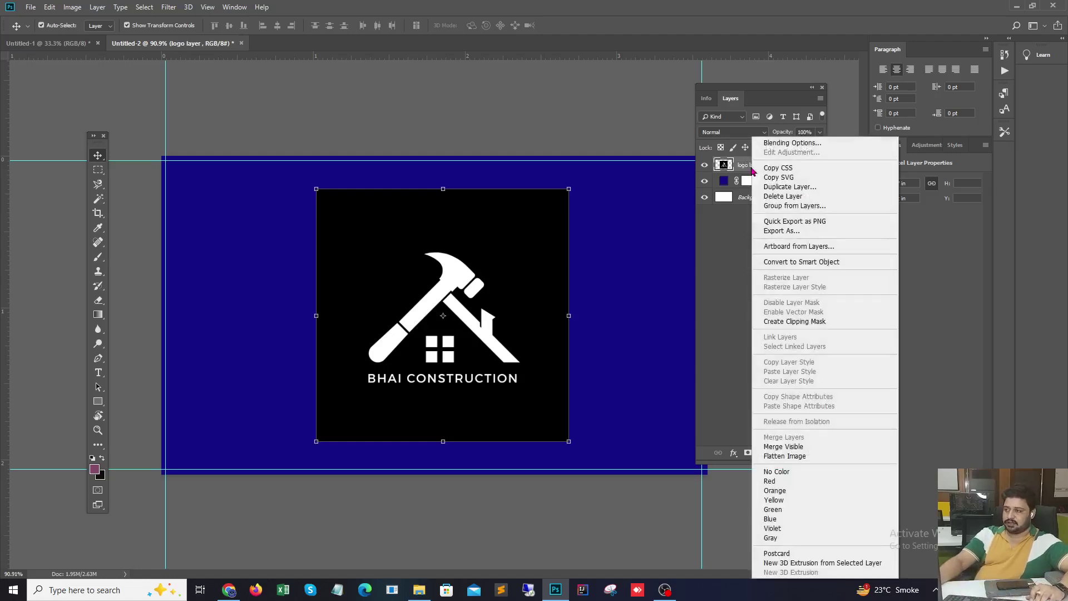
pyautogui.click(781, 143)
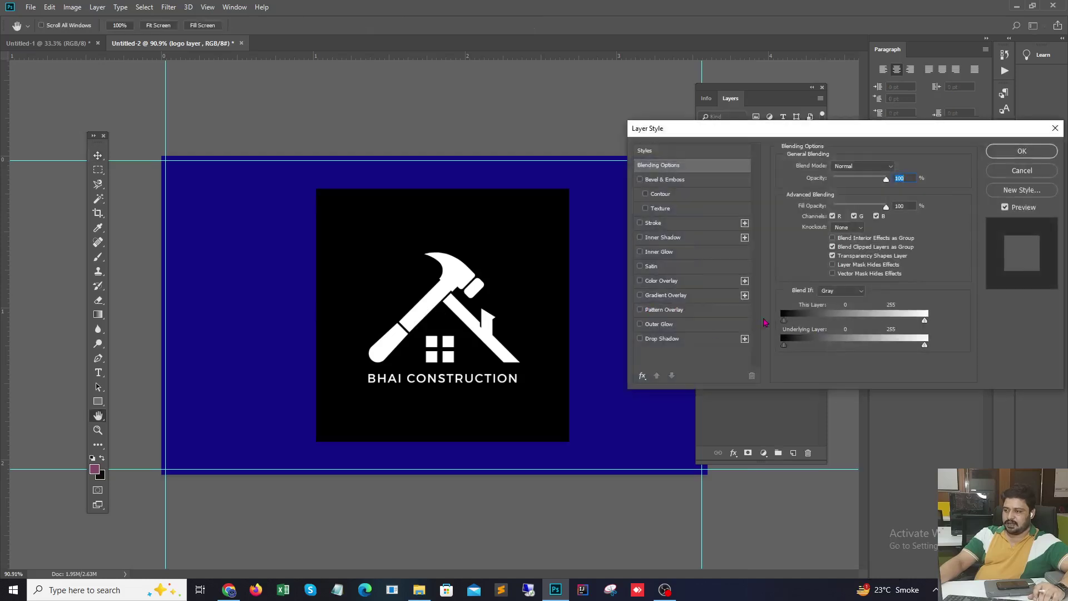
pyautogui.click(847, 291)
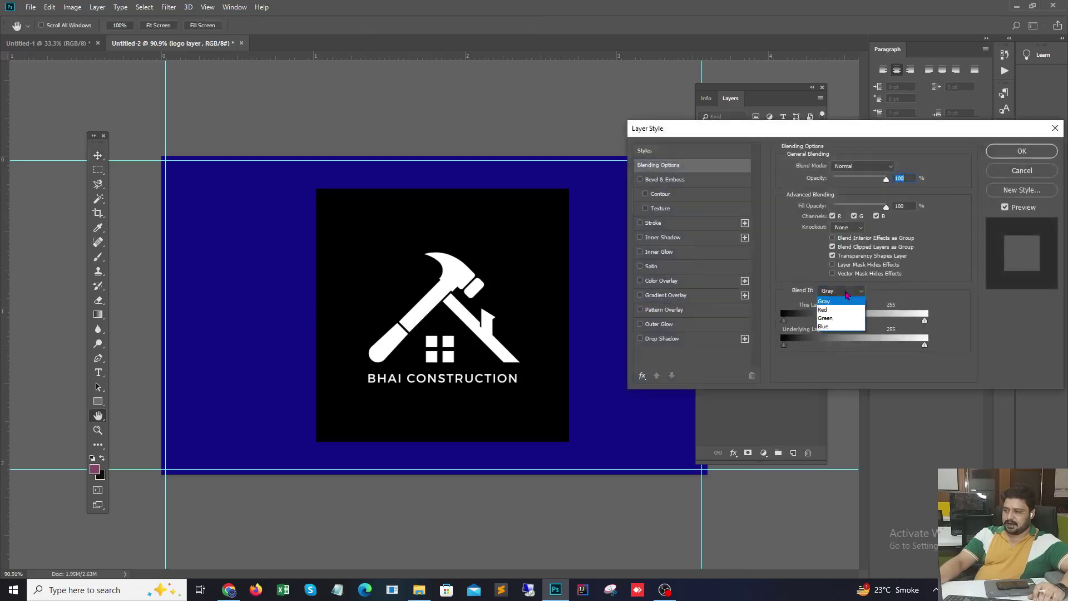
pyautogui.click(847, 291)
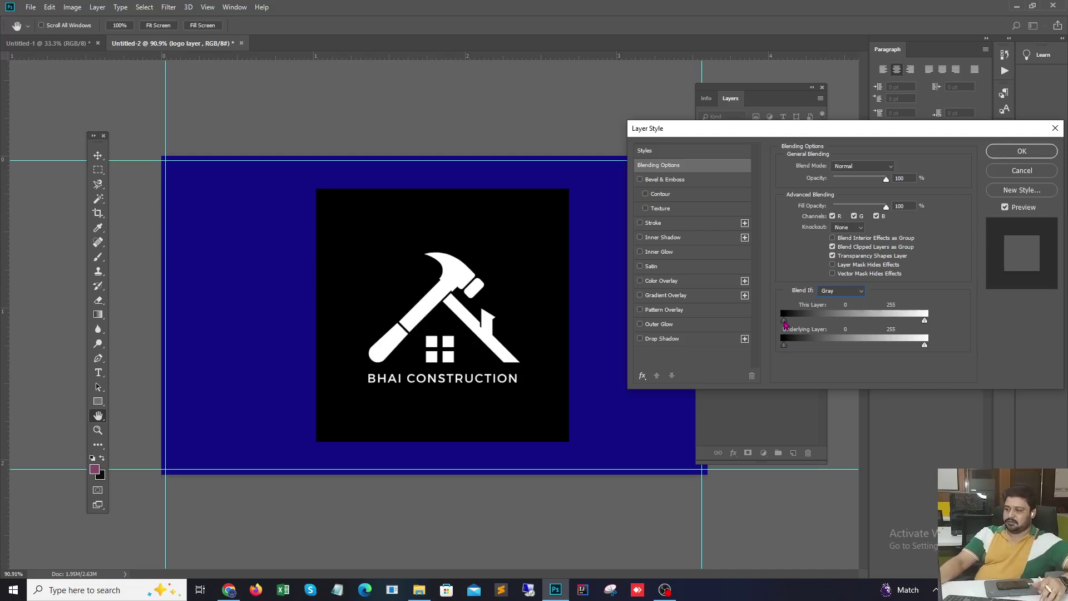
pyautogui.moveTo(784, 324); pyautogui.dragTo(787, 325)
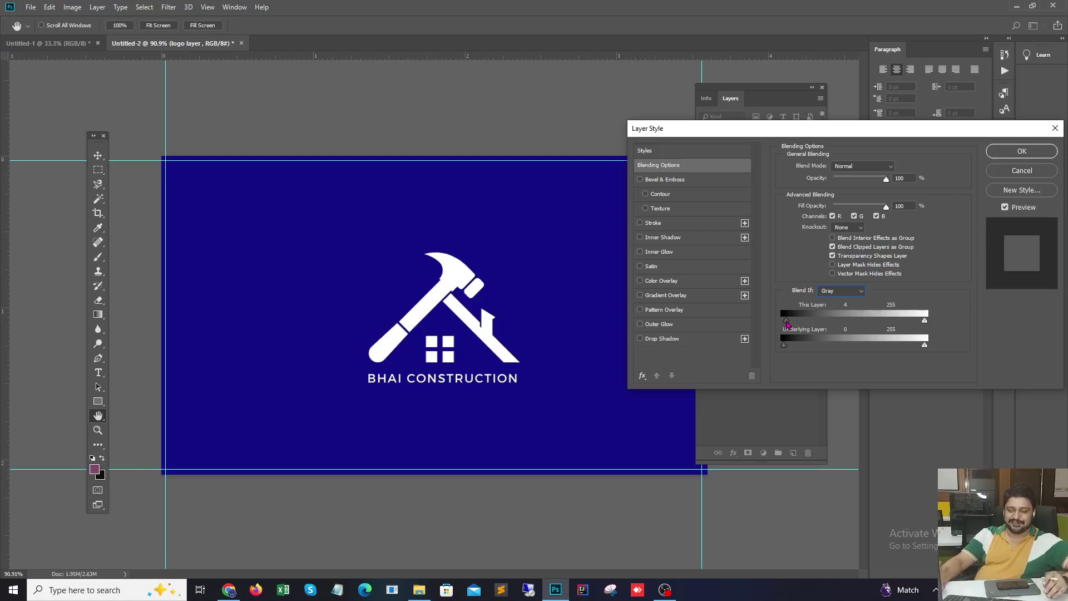
pyautogui.moveTo(788, 325); pyautogui.dragTo(787, 324)
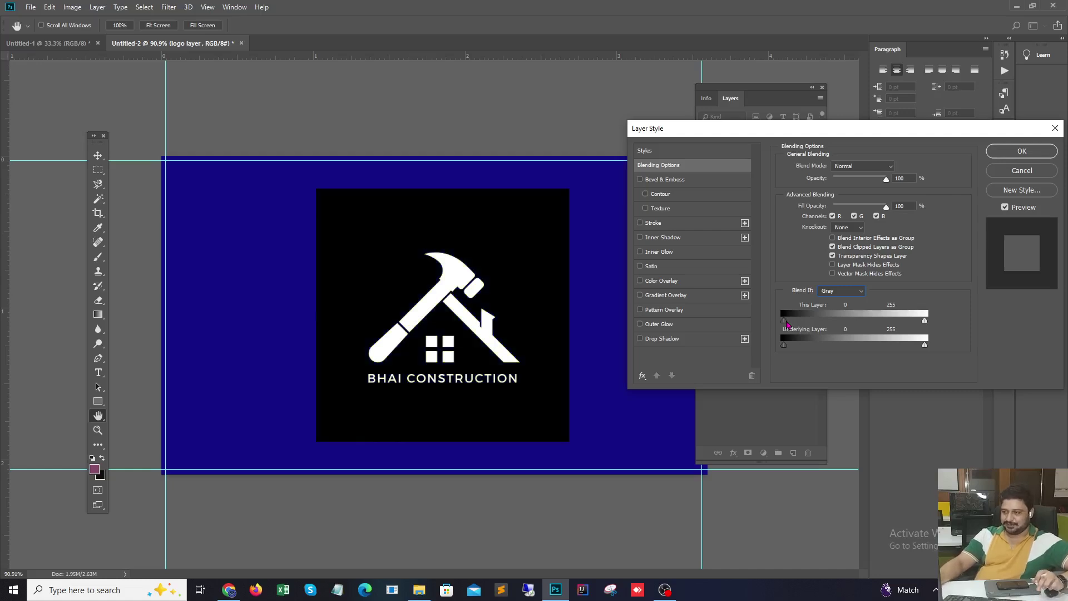
pyautogui.moveTo(841, 131); pyautogui.dragTo(784, 129)
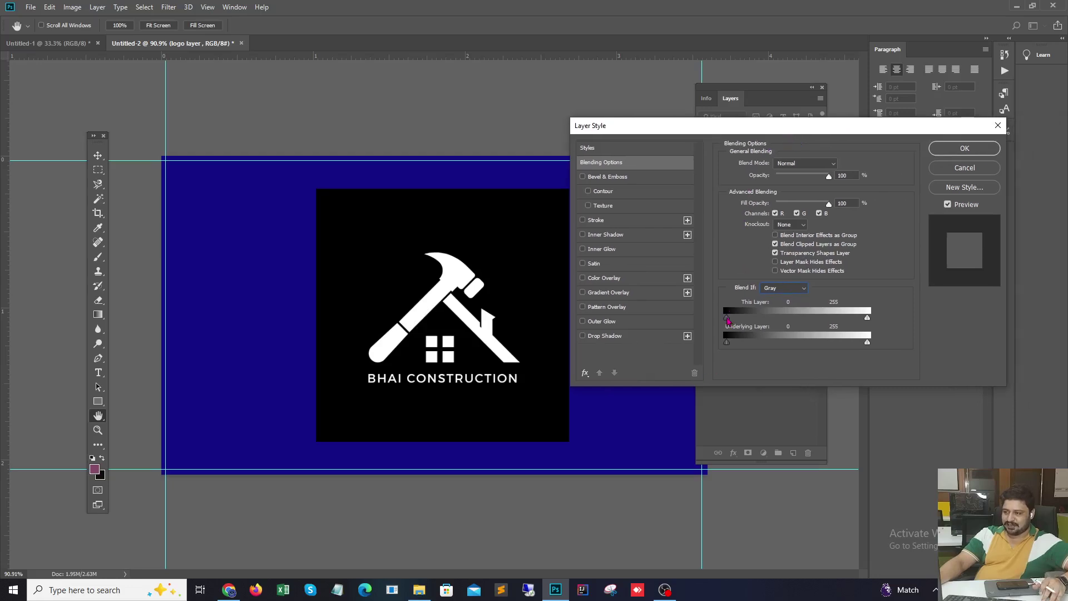
pyautogui.moveTo(728, 321); pyautogui.dragTo(729, 322)
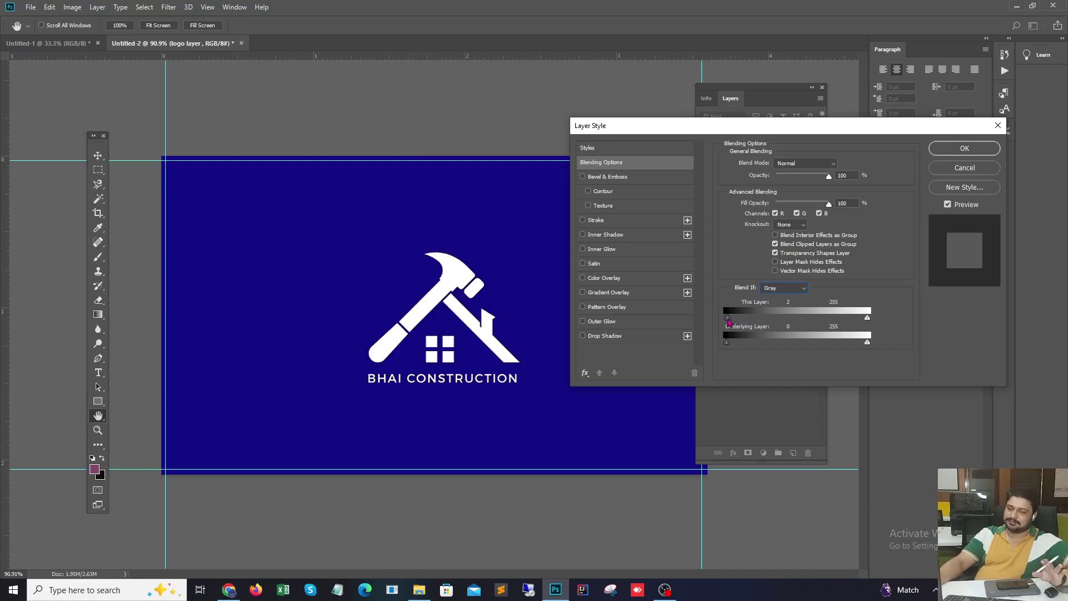
pyautogui.press('alt')
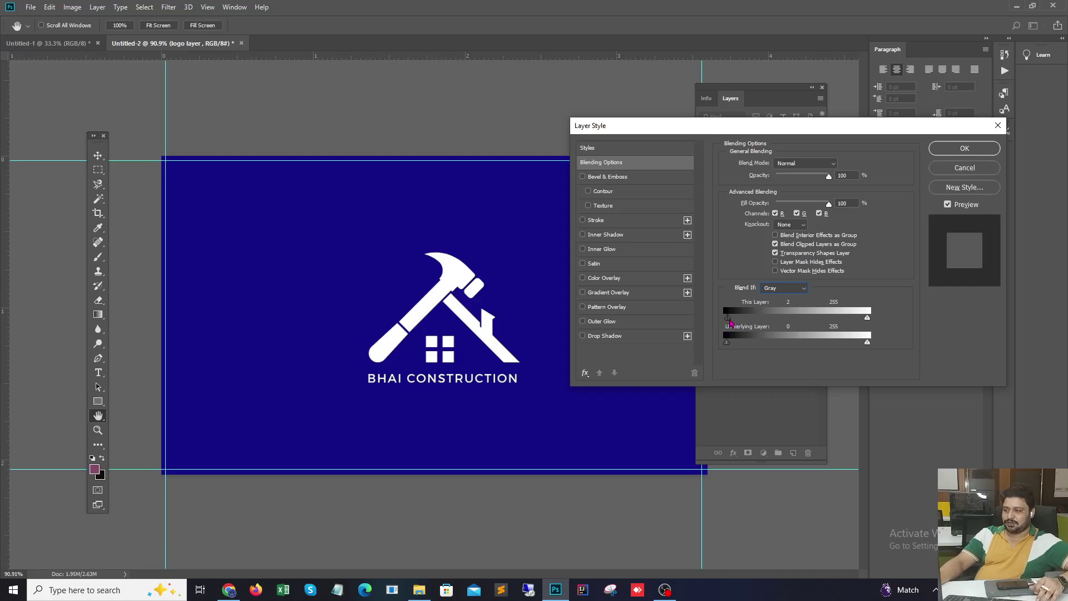
pyautogui.moveTo(730, 320); pyautogui.dragTo(734, 321)
pyautogui.click(973, 148)
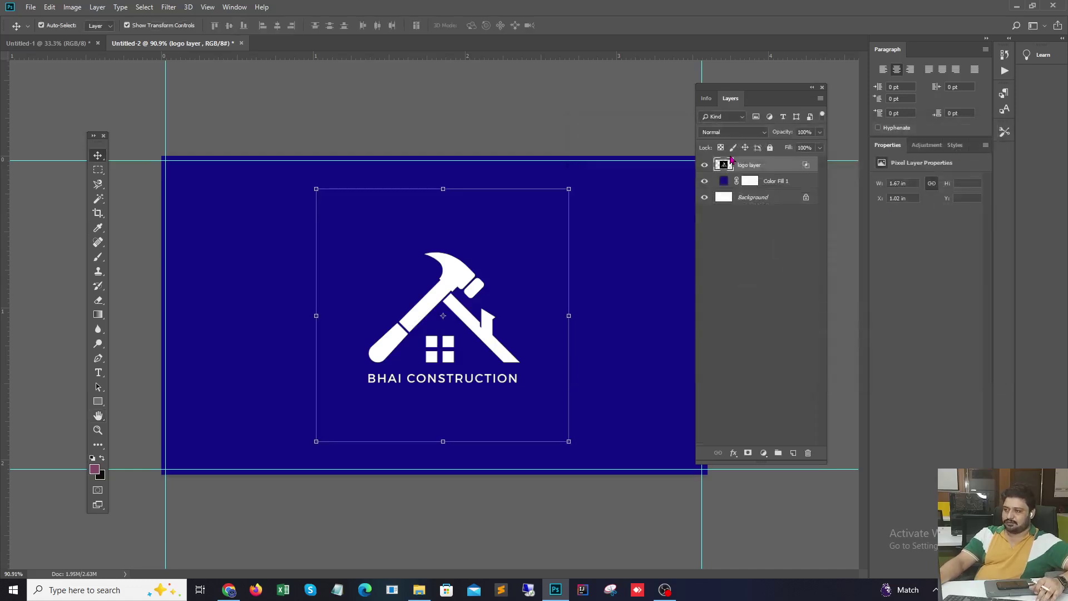
# - Convert the logo layer to a smart object and move the logo horizontally into the left half of the blue canvas
pyautogui.rightClick(772, 167)
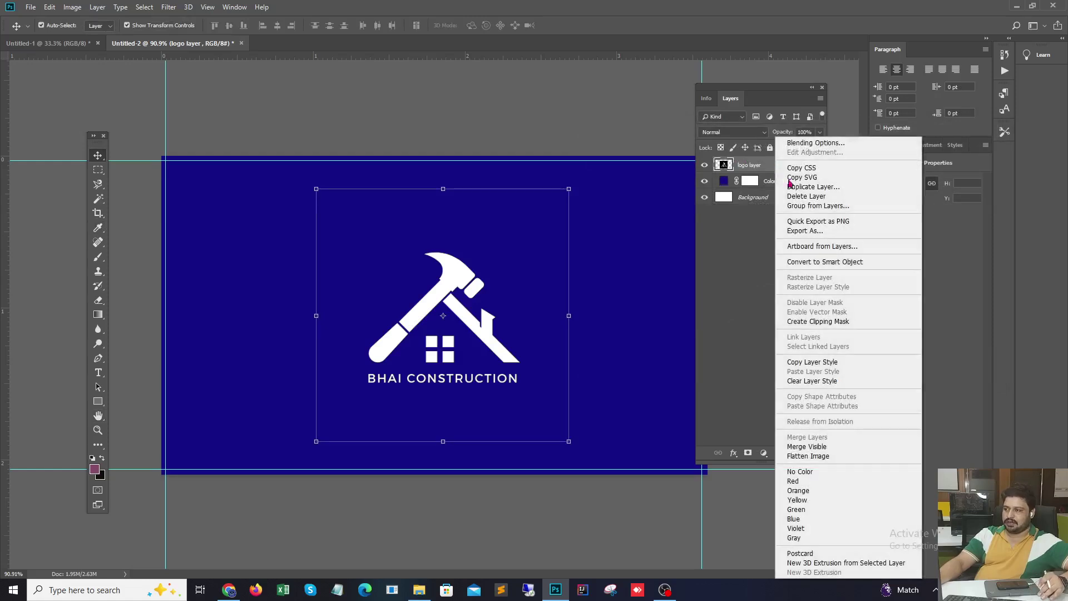
pyautogui.click(823, 262)
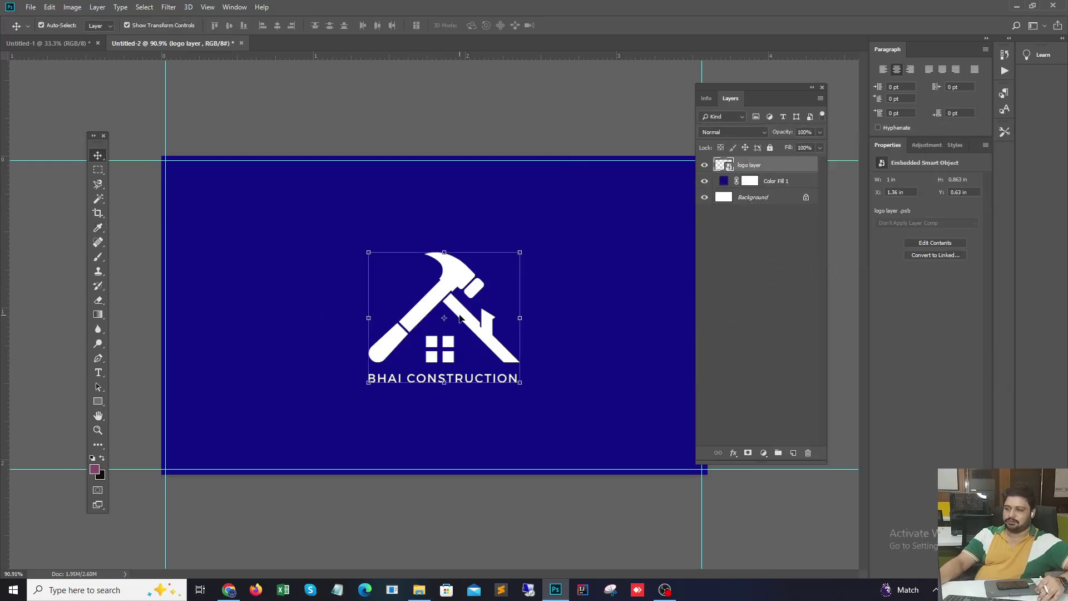
pyautogui.click(421, 114)
pyautogui.moveTo(440, 300); pyautogui.dragTo(269, 299)
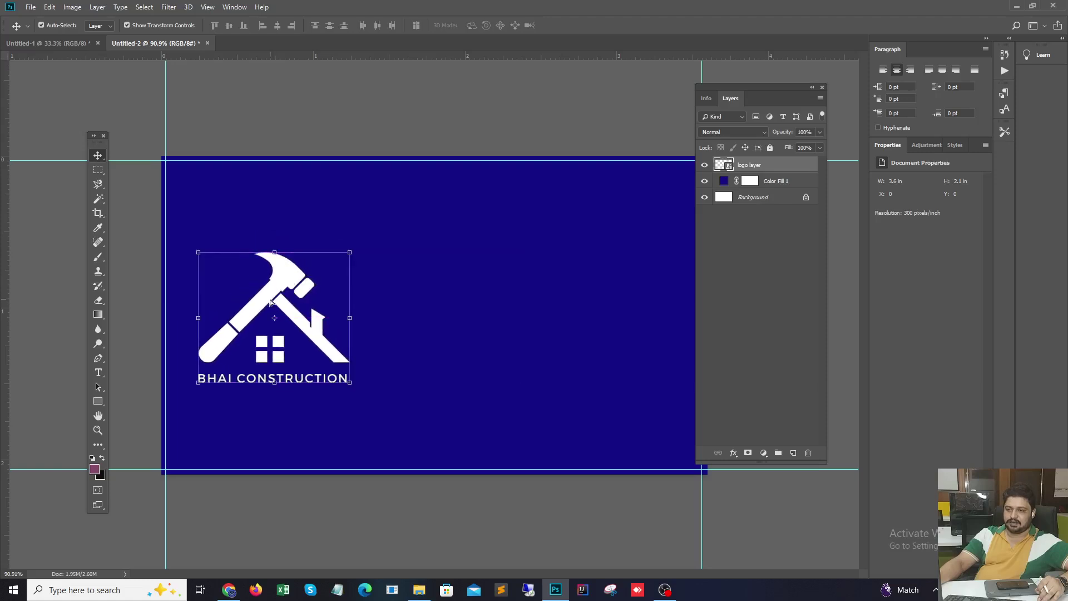
pyautogui.click(485, 114)
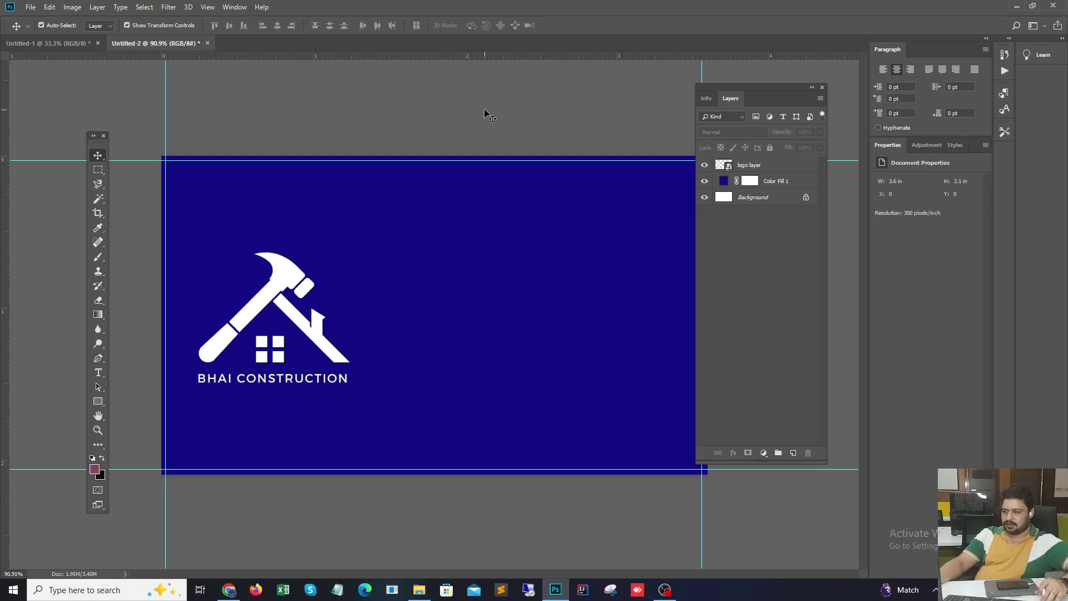
# - Nudge the logo slightly to the right on the dark blue card
pyautogui.moveTo(284, 291); pyautogui.dragTo(291, 290)
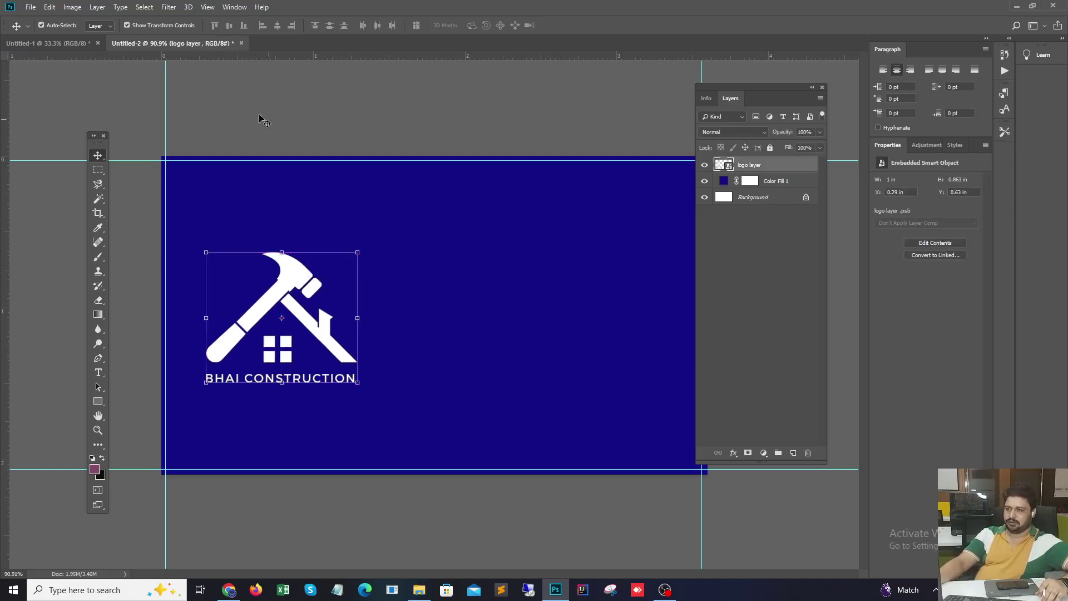
# - Switch to the Untitled-1 reference document and show Layer 1 to examine the blue Konstrux construction business card
pyautogui.click(60, 43)
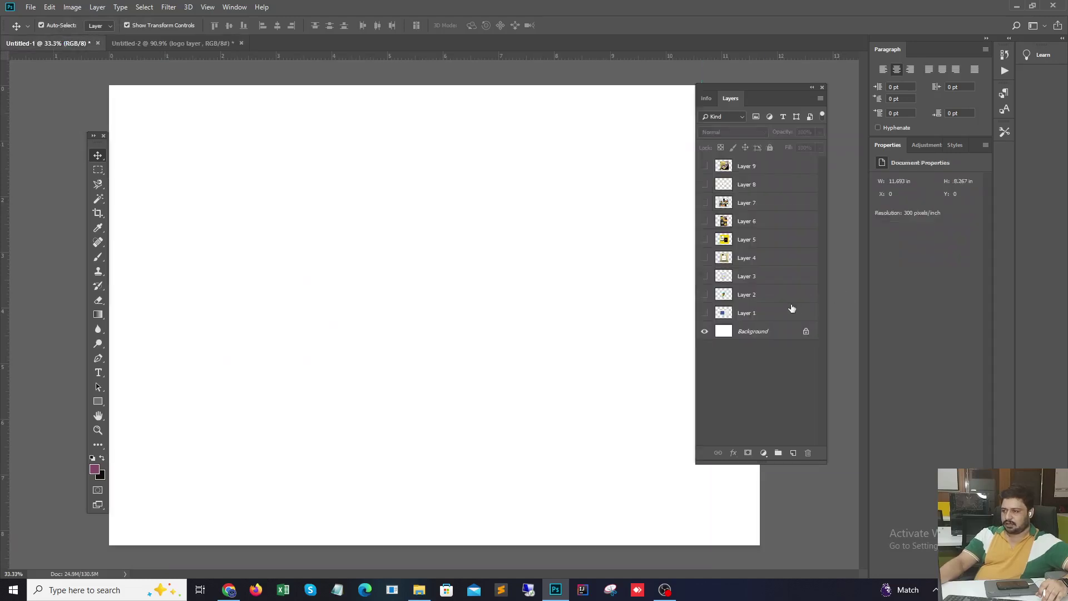
pyautogui.click(704, 313)
pyautogui.moveTo(395, 336); pyautogui.dragTo(268, 306)
pyautogui.moveTo(417, 375); pyautogui.dragTo(460, 380)
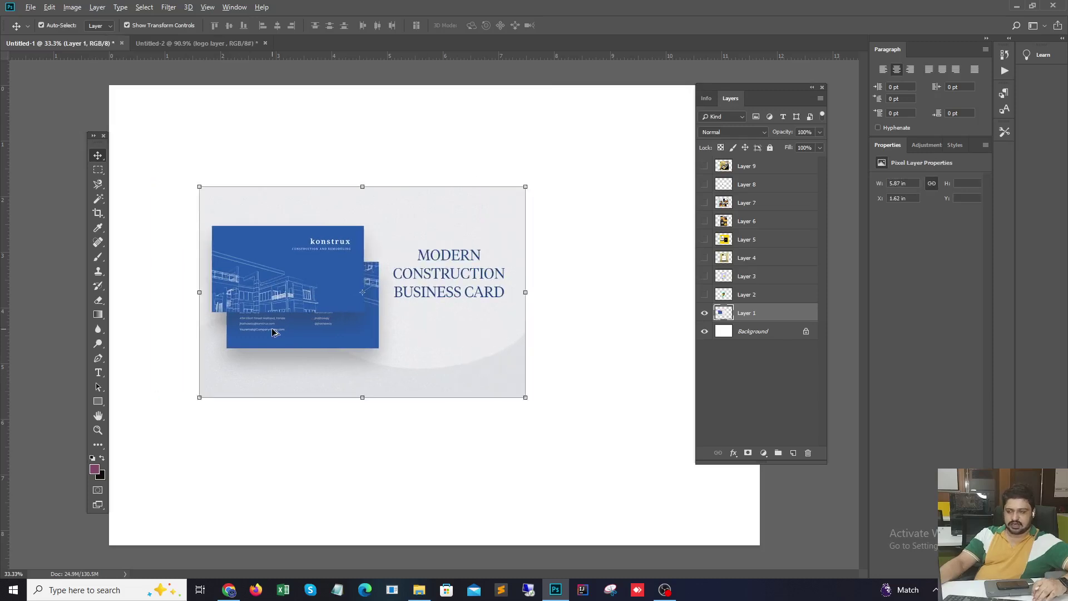
pyautogui.scroll(4, 283, 334)
pyautogui.scroll(2, 264, 328)
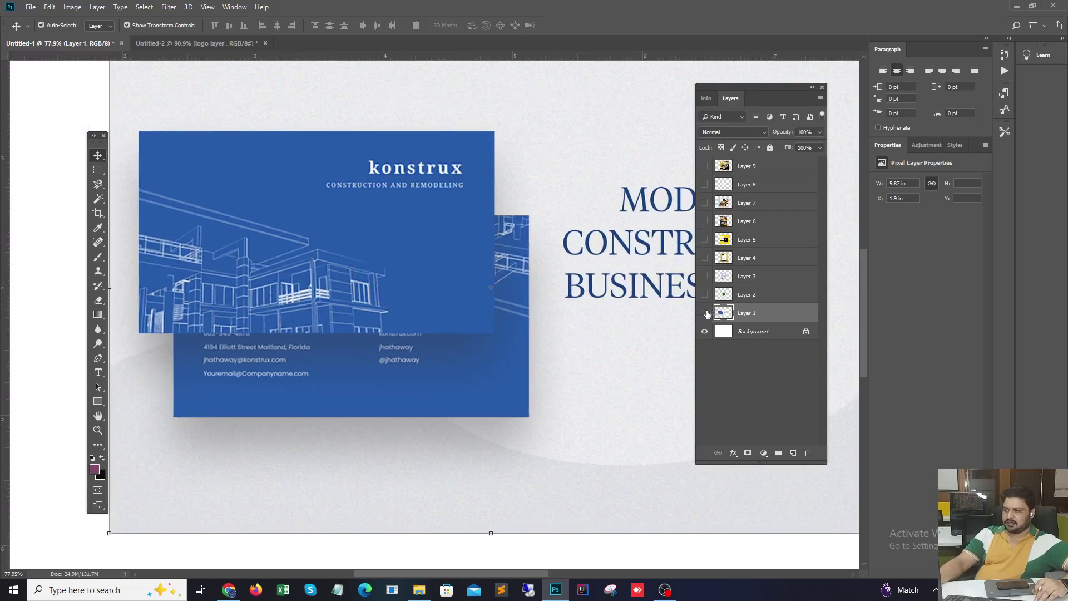
# - Hide Layer 1, show Layer 2 to examine the yellow and grey Construct Zone card, and return to the Untitled-2 document
pyautogui.click(704, 313)
pyautogui.click(704, 295)
pyautogui.click(552, 343)
pyautogui.scroll(-3, 524, 349)
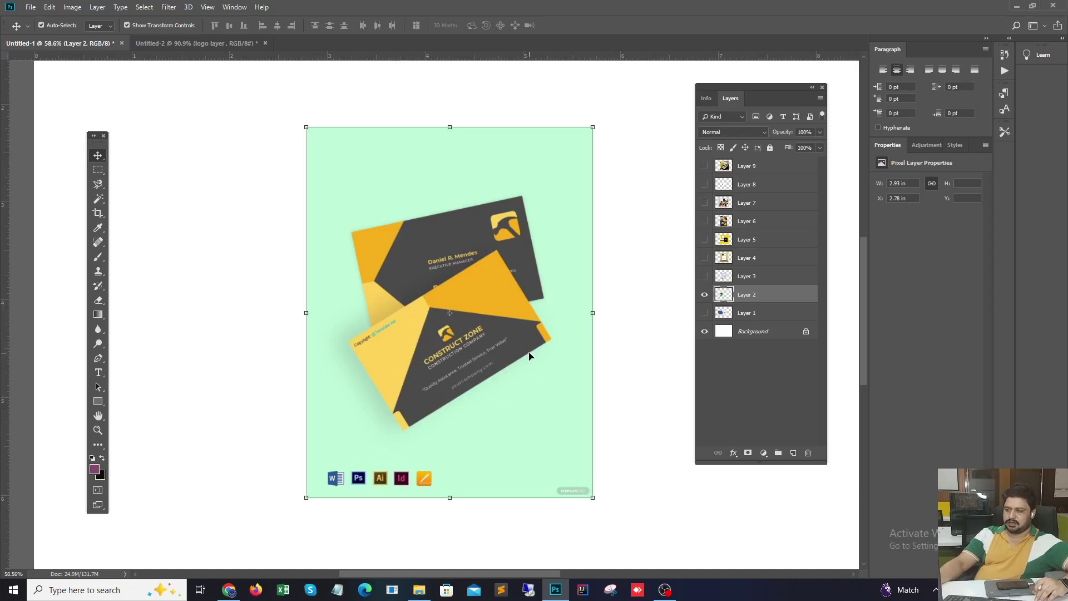
pyautogui.scroll(4, 508, 380)
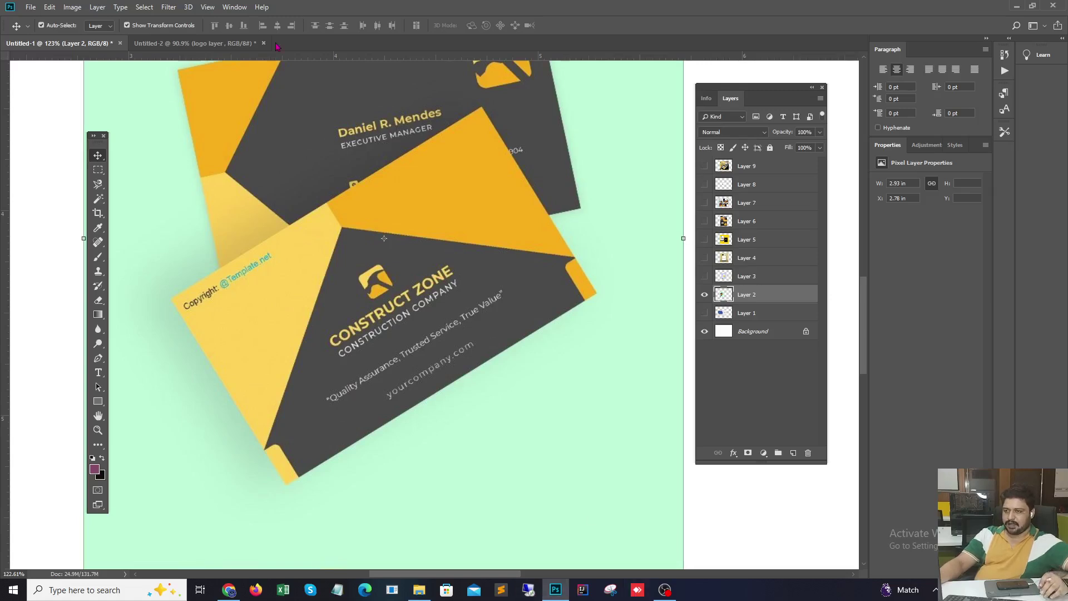
pyautogui.click(178, 43)
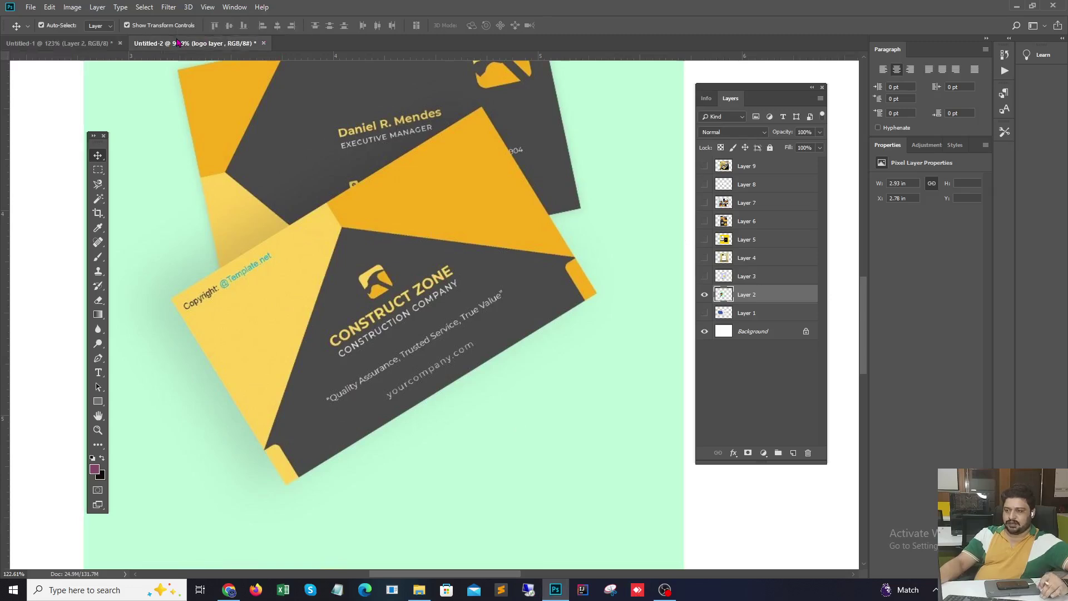
pyautogui.click(300, 291)
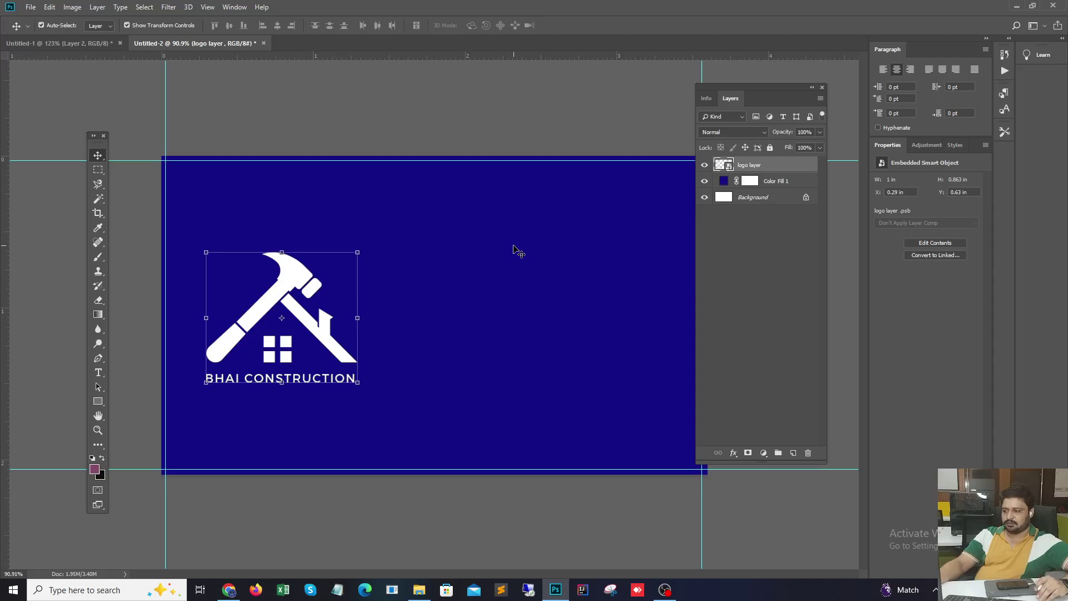
# - Choose the Custom Shape Tool and replace its current shapes with the complete All shape set
pyautogui.click(99, 401)
pyautogui.rightClick(98, 401)
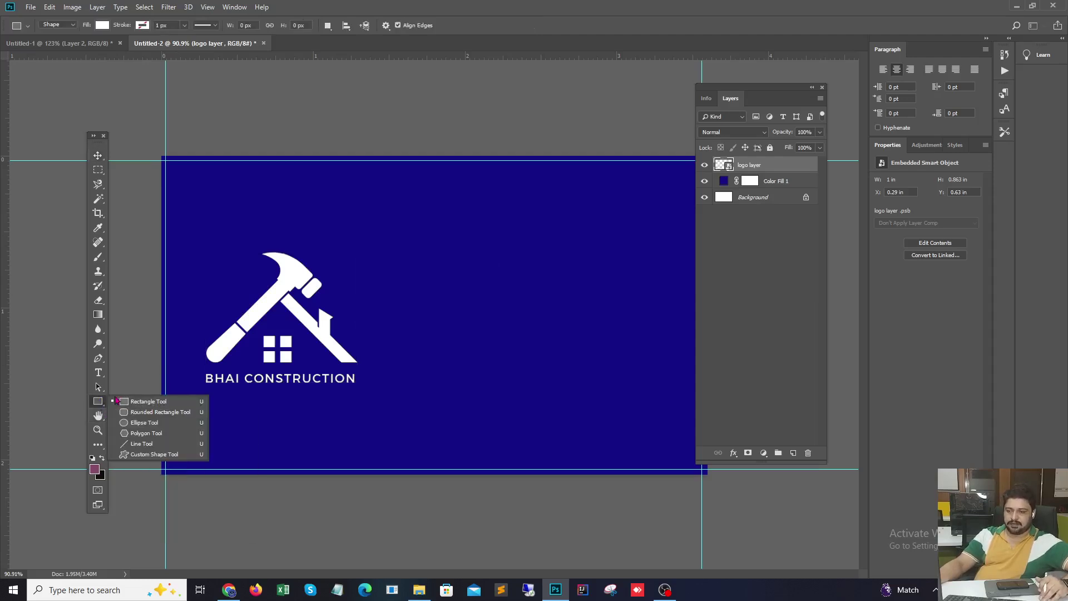
pyautogui.click(143, 454)
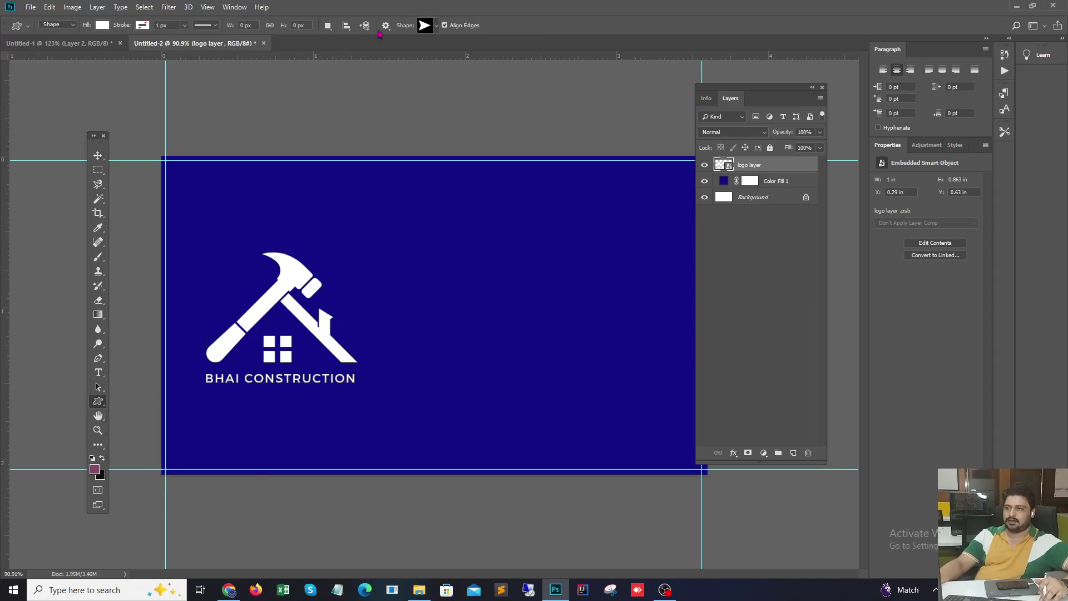
pyautogui.click(437, 26)
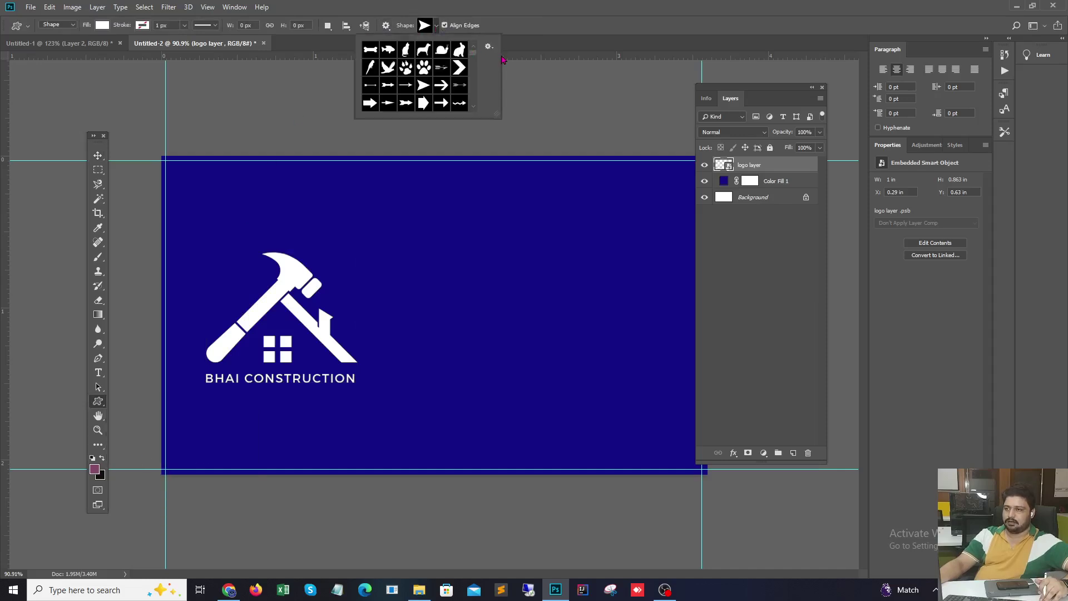
pyautogui.click(489, 47)
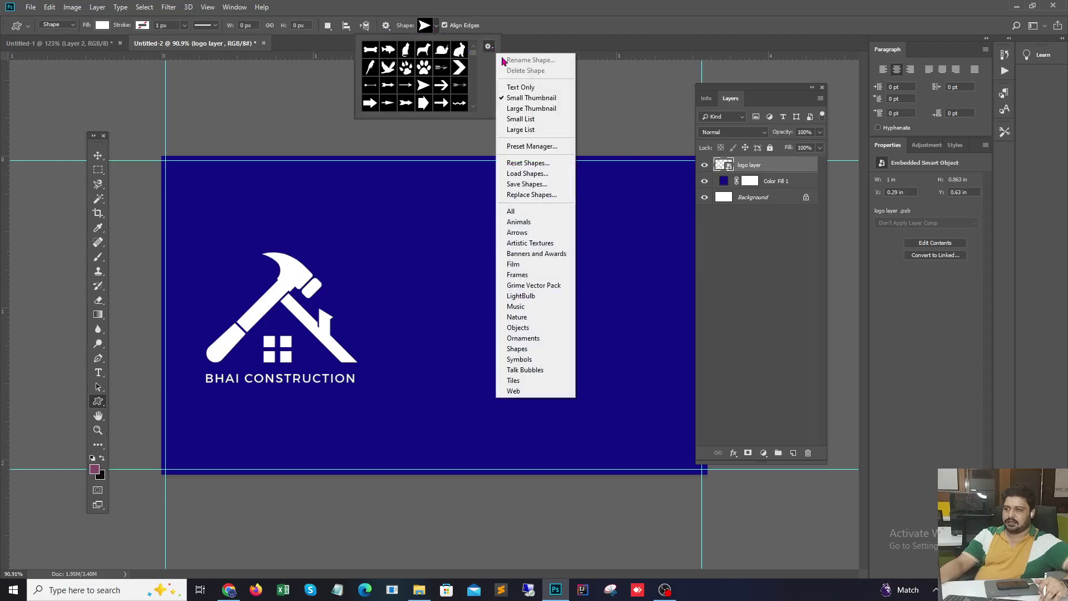
pyautogui.click(517, 211)
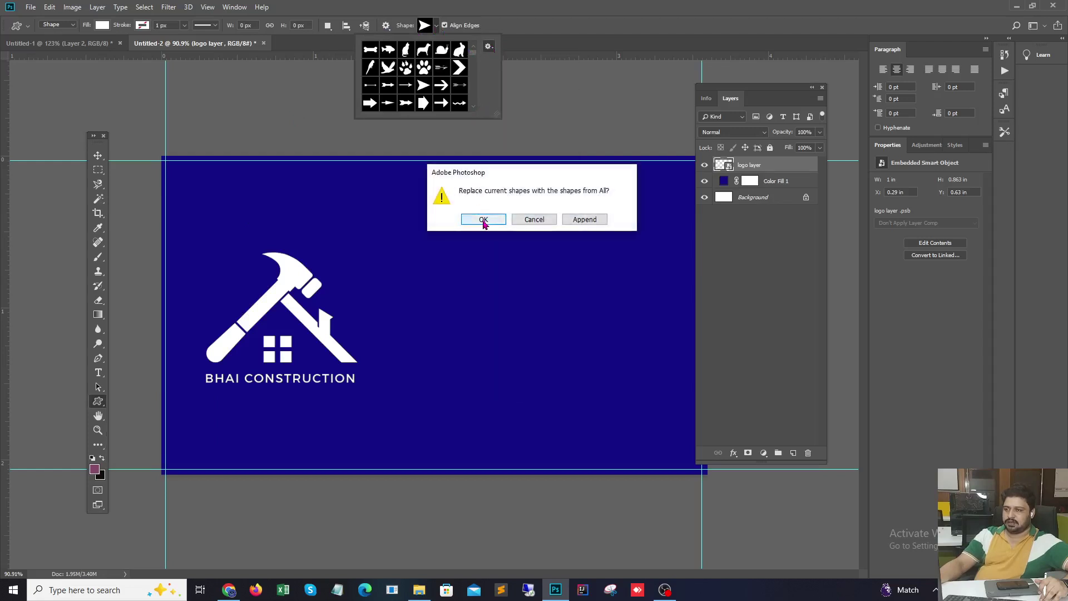
pyautogui.click(483, 219)
pyautogui.scroll(-2, 440, 96)
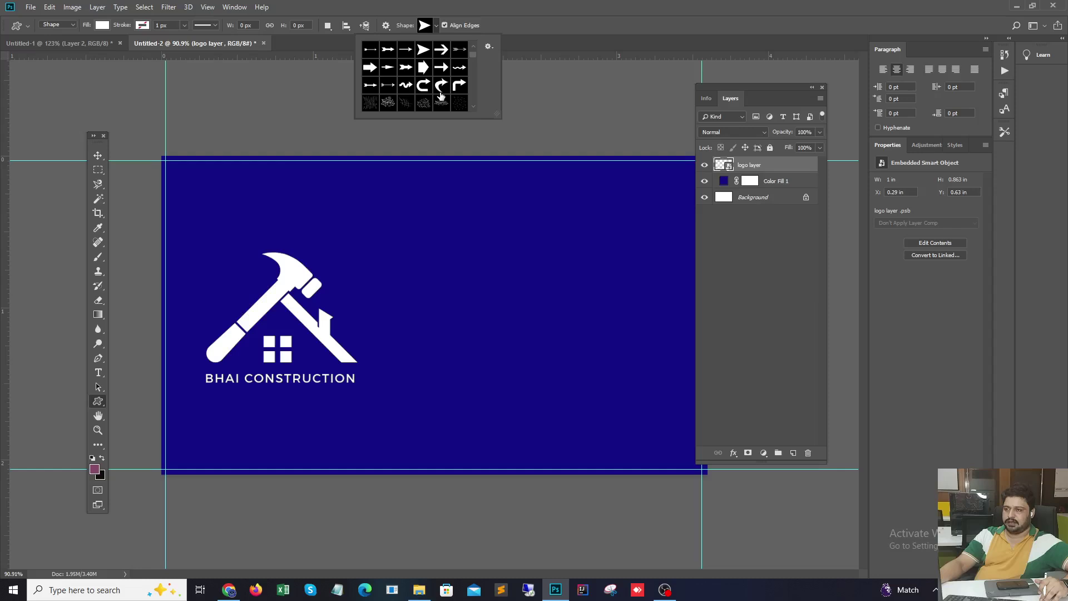
# - Draw a white block arrow about 294 × 393 px beside the logo and rotate it about 90° counterclockwise to point up
pyautogui.click(423, 66)
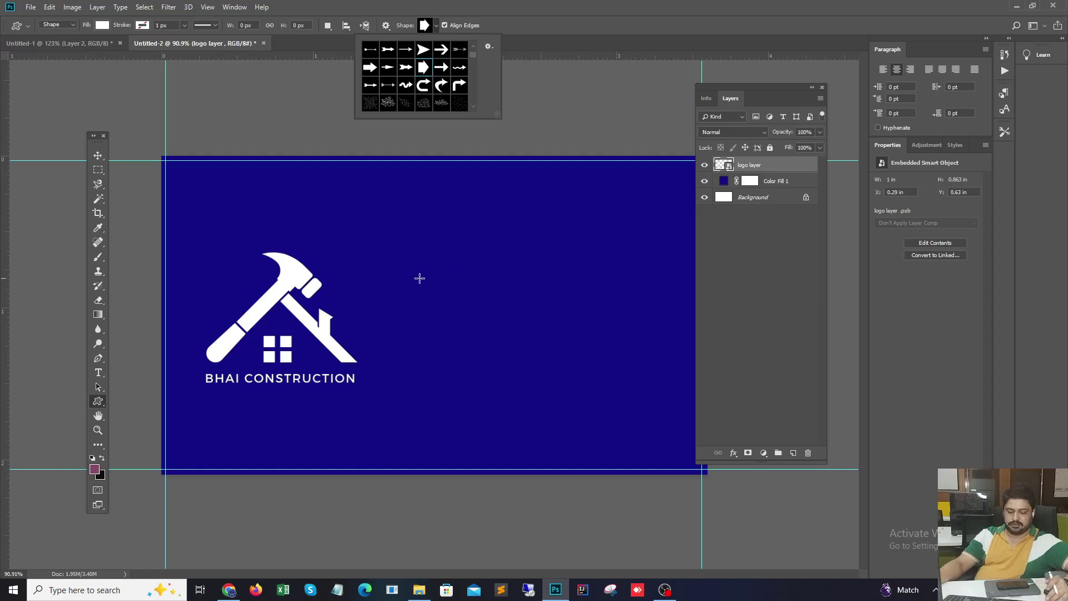
pyautogui.moveTo(388, 238); pyautogui.dragTo(634, 431)
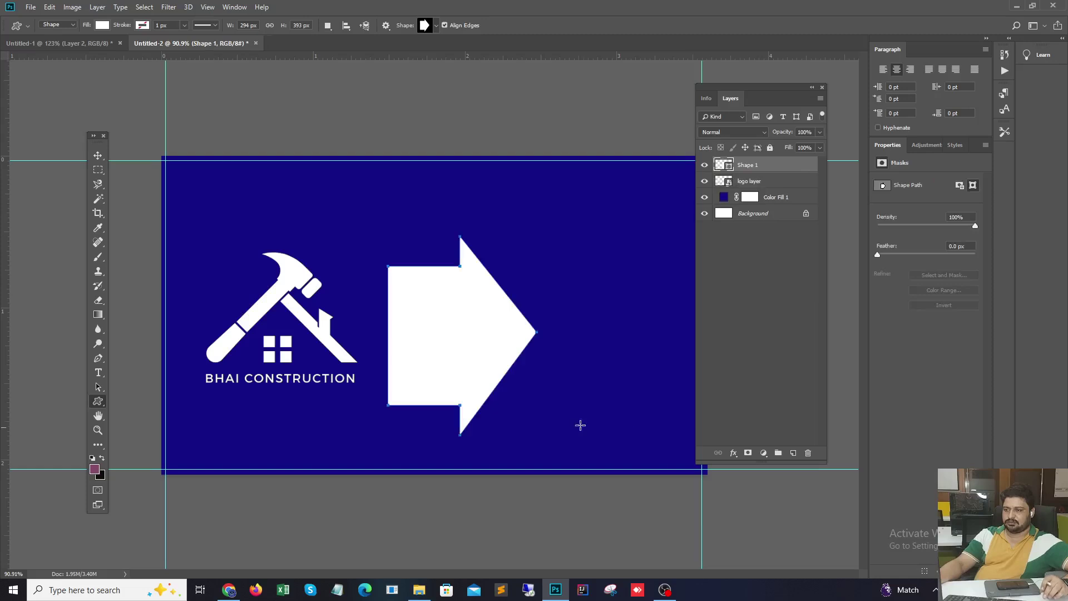
pyautogui.click(98, 155)
pyautogui.moveTo(541, 444); pyautogui.dragTo(620, 272)
pyautogui.moveTo(587, 264); pyautogui.dragTo(568, 258)
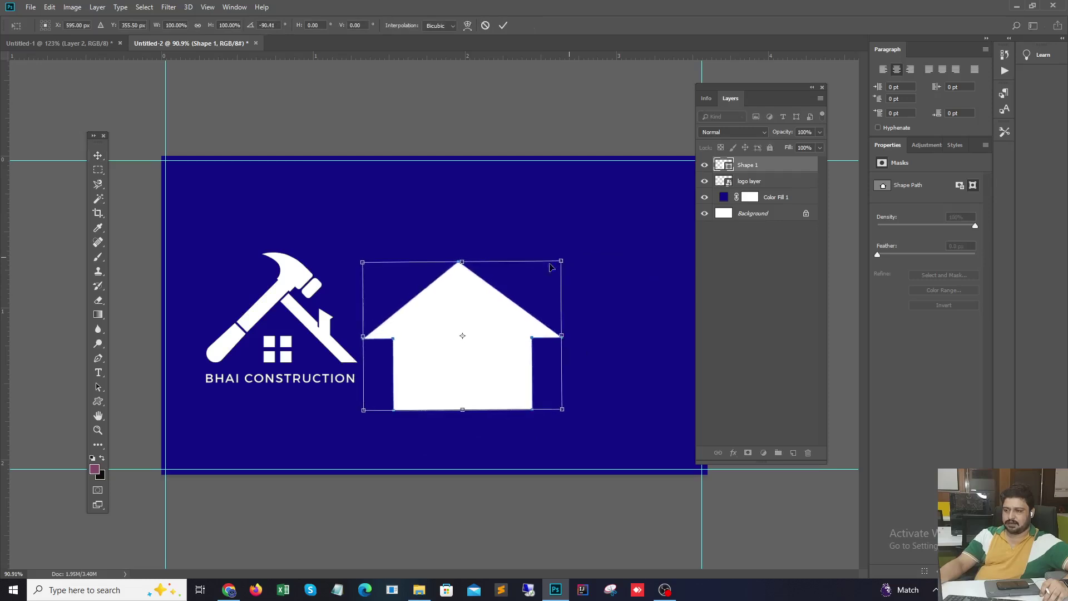
pyautogui.doubleClick(432, 291)
# - Enlarge the white arrow shape to span most of the card's width and place its base beyond the lower edge
pyautogui.moveTo(481, 352); pyautogui.dragTo(591, 269)
pyautogui.moveTo(474, 329); pyautogui.dragTo(156, 560)
pyautogui.moveTo(429, 425); pyautogui.dragTo(443, 446)
pyautogui.scroll(-5, 444, 443)
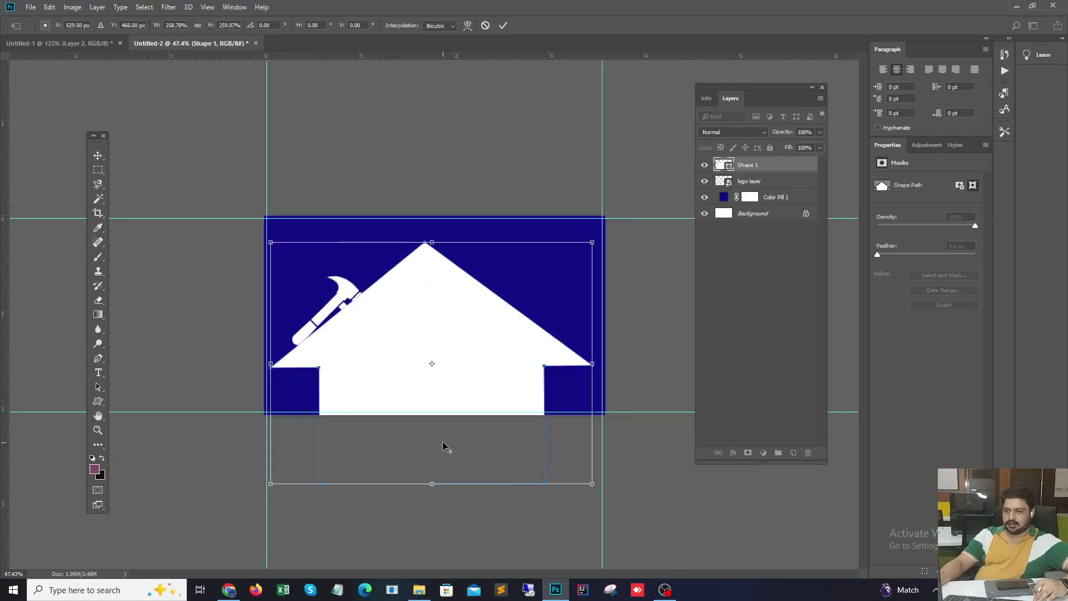
pyautogui.moveTo(446, 357); pyautogui.dragTo(454, 358)
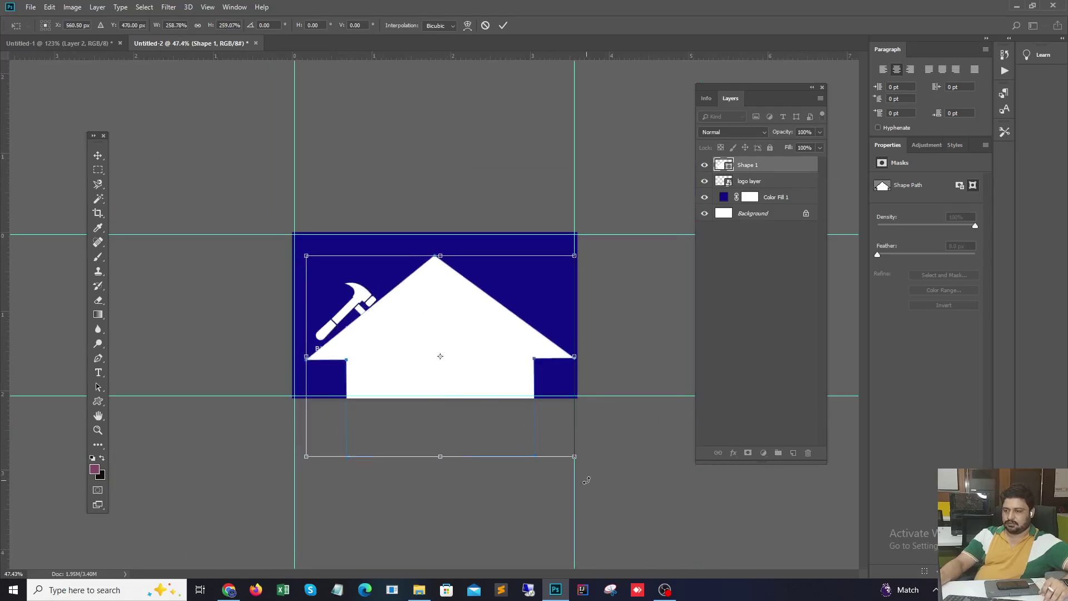
pyautogui.moveTo(574, 460); pyautogui.dragTo(537, 429)
pyautogui.moveTo(457, 392)
pyautogui.mouseDown()
pyautogui.moveTo(478, 409)
pyautogui.moveTo(471, 404)
pyautogui.mouseUp()
pyautogui.press('Return')
pyautogui.click(443, 470)
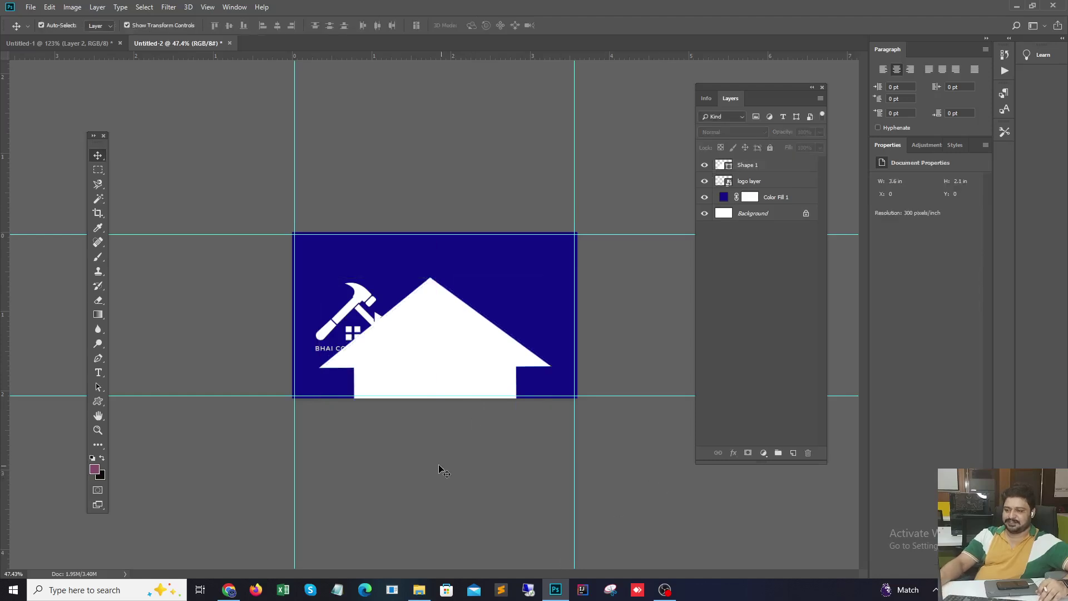
# - Delete the dark blue Color Fill 1 layer
pyautogui.scroll(4, 388, 390)
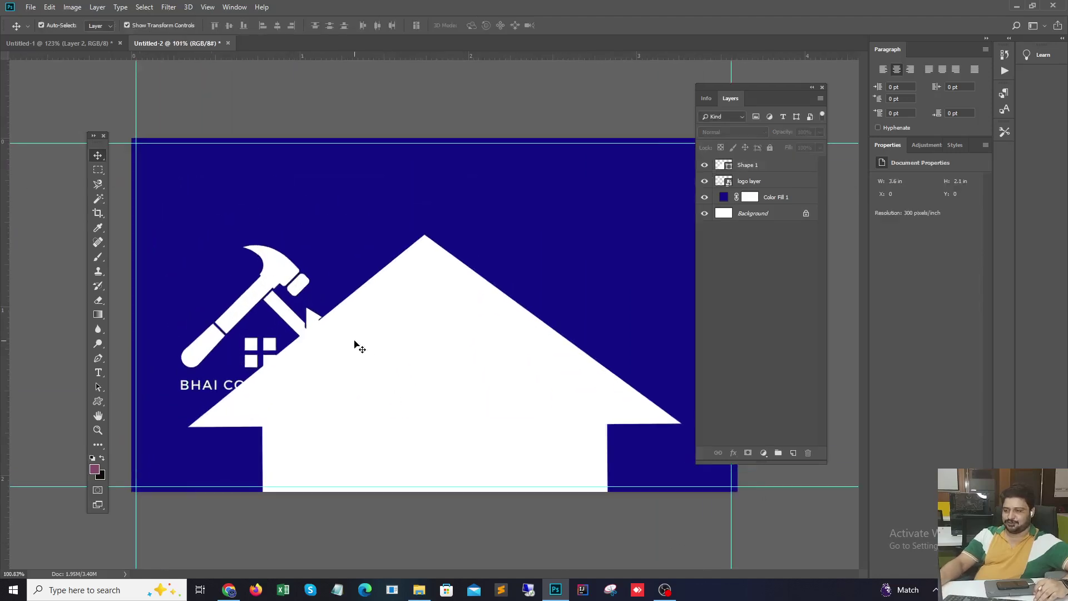
pyautogui.click(727, 203)
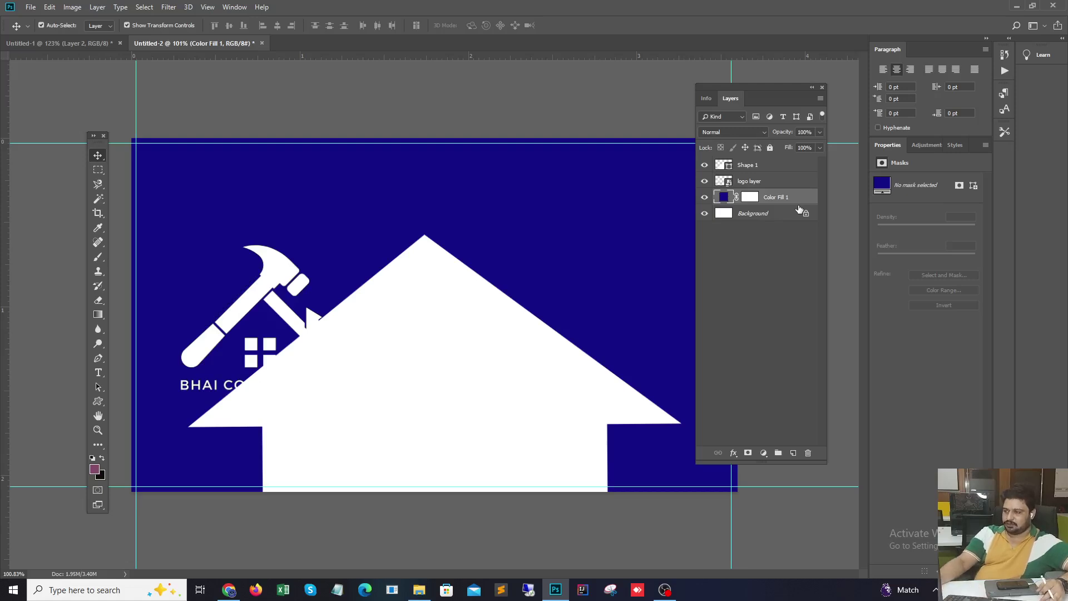
pyautogui.moveTo(799, 207); pyautogui.dragTo(810, 453)
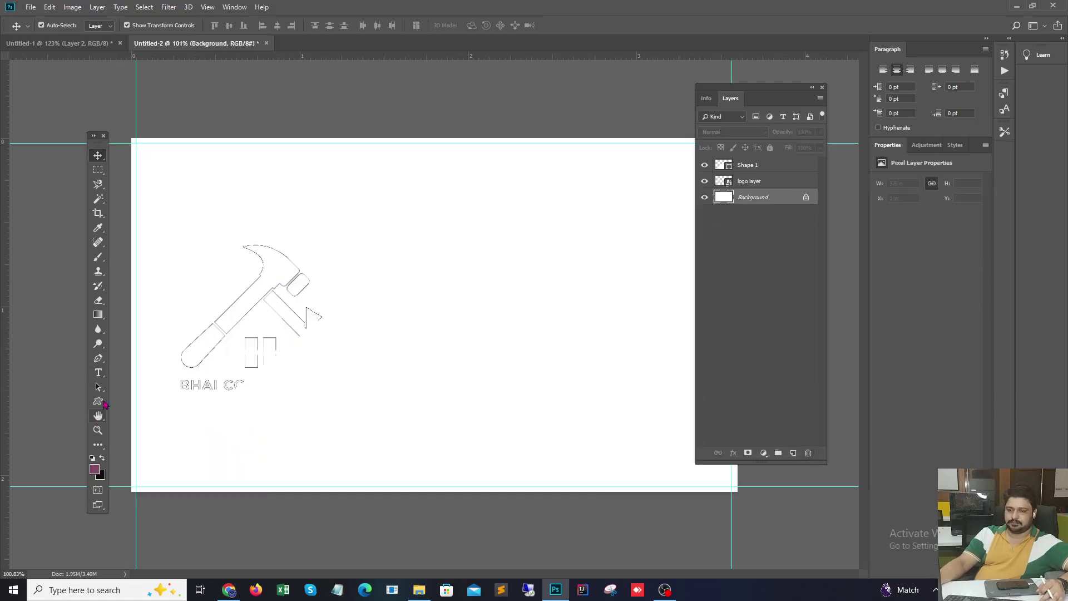
# - Draw a rectangle about 544 × 708 px over the card's left half, directly above the background, and color it blue #1823ff
pyautogui.click(99, 445)
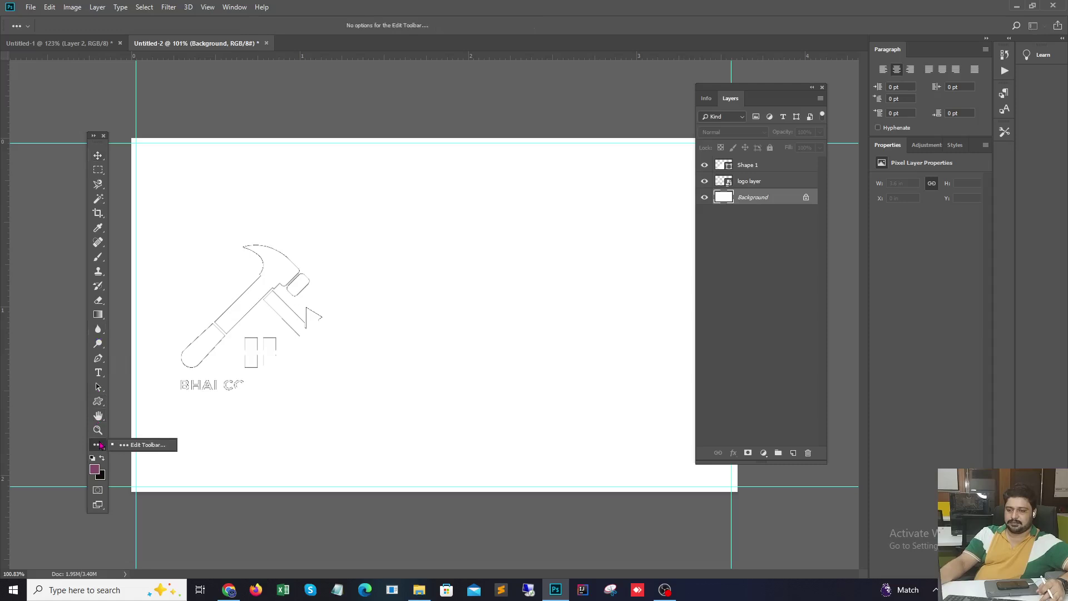
pyautogui.click(98, 400)
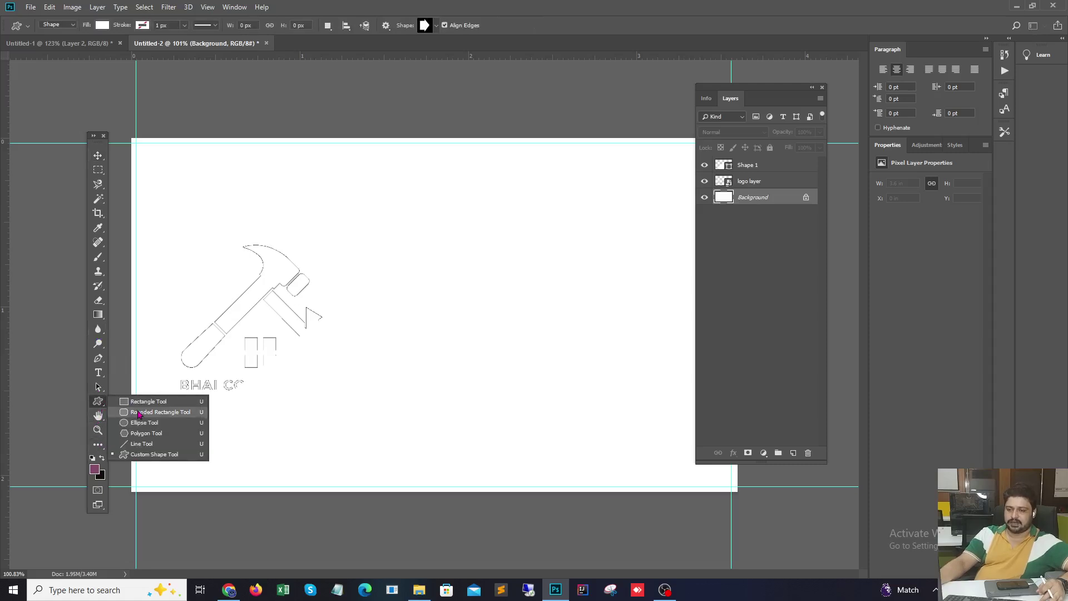
pyautogui.click(142, 401)
pyautogui.moveTo(129, 130); pyautogui.dragTo(432, 525)
pyautogui.doubleClick(724, 197)
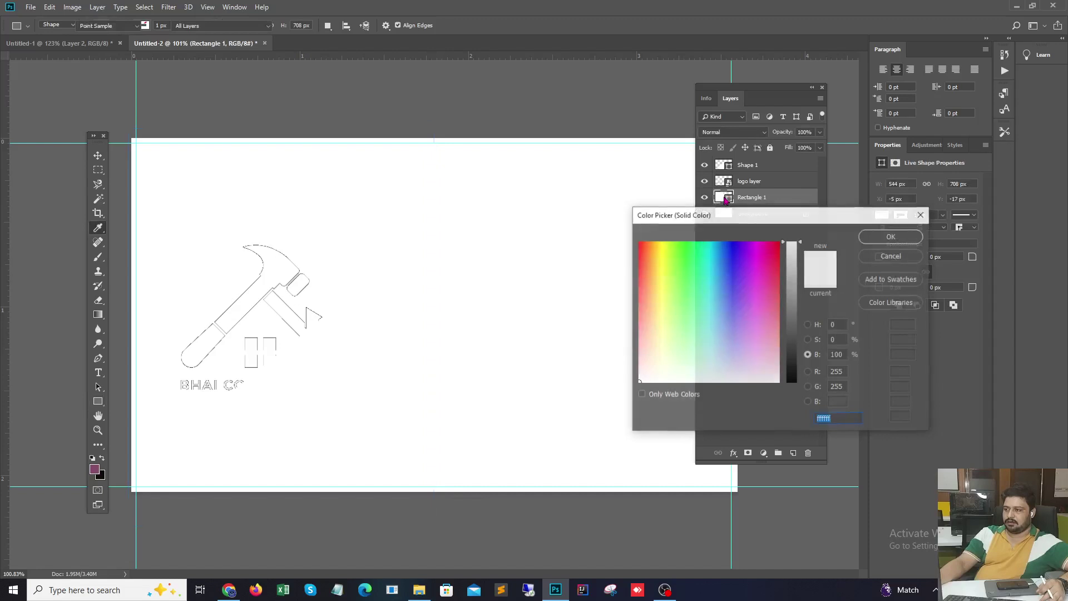
pyautogui.click(731, 255)
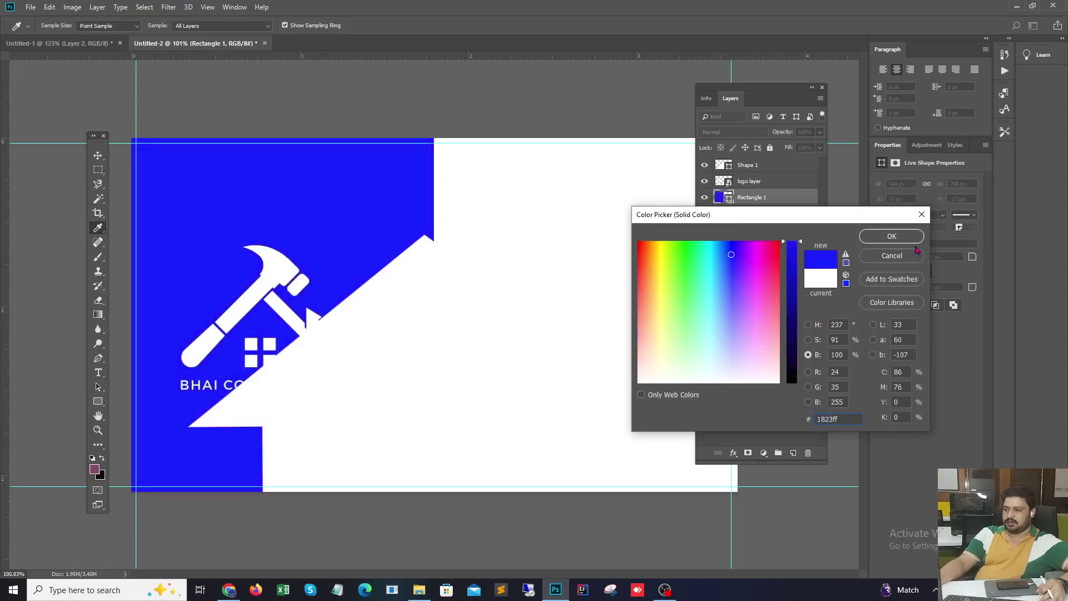
pyautogui.click(892, 235)
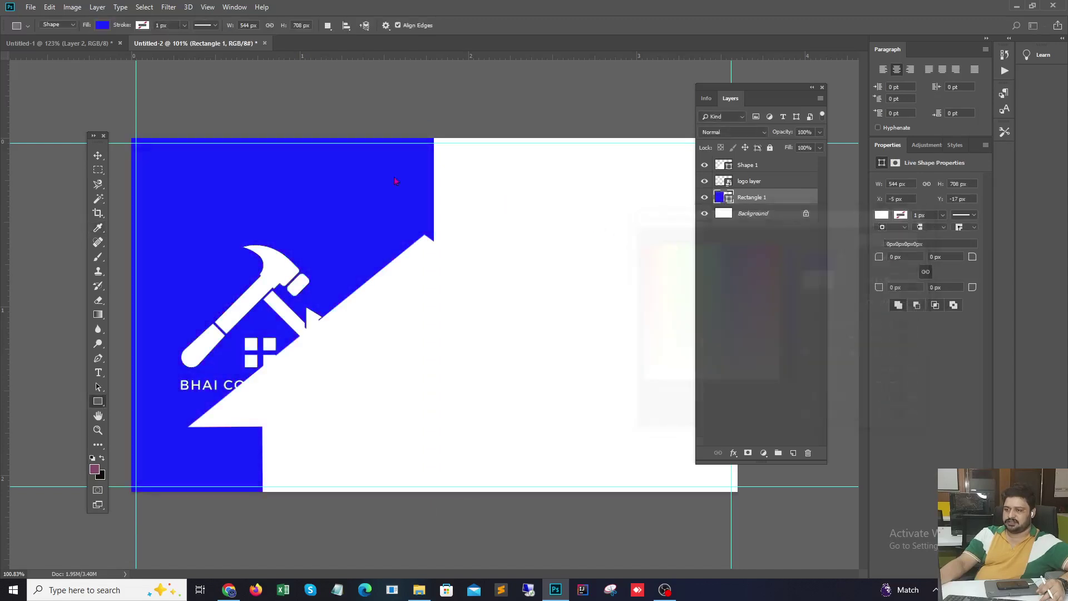
# - Duplicate the blue rectangle onto the card's right half and give the copy a darker shade of blue
pyautogui.click(97, 155)
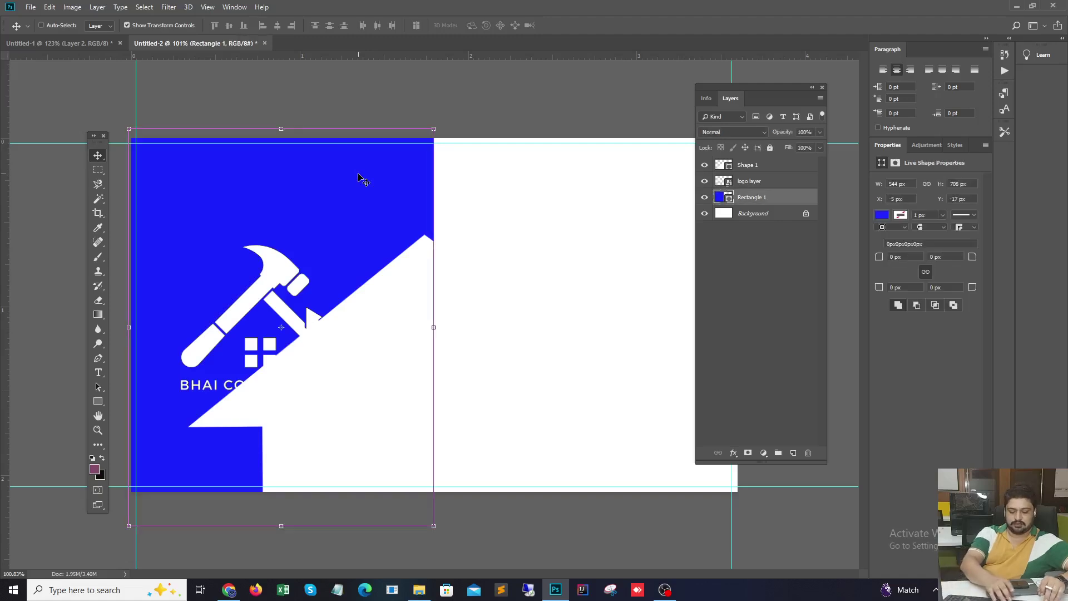
pyautogui.moveTo(362, 177); pyautogui.dragTo(650, 204)
pyautogui.moveTo(834, 185); pyautogui.dragTo(665, 185)
pyautogui.doubleClick(725, 197)
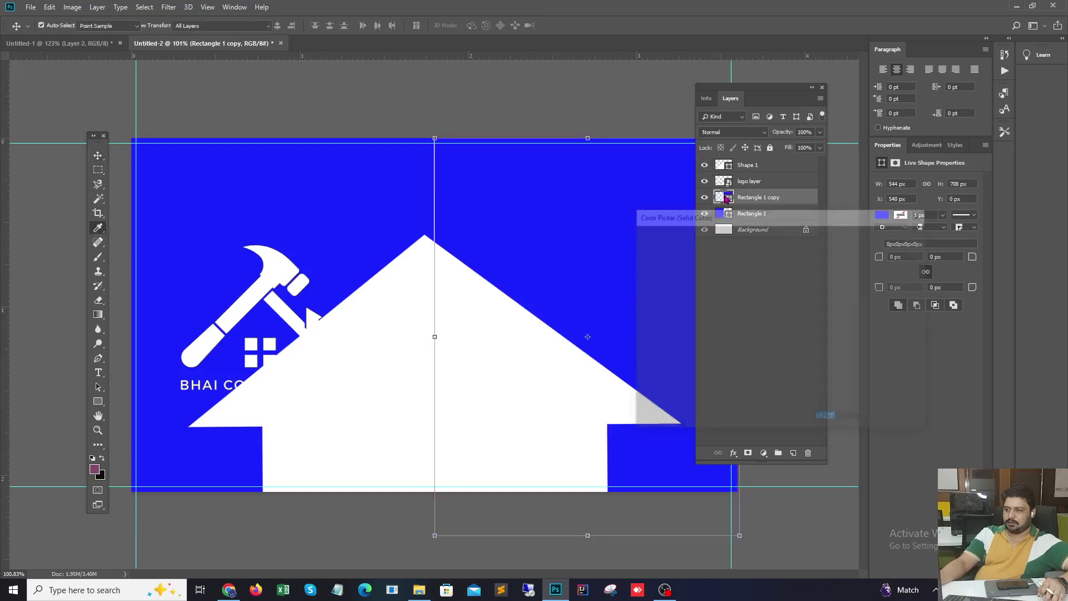
pyautogui.moveTo(796, 260); pyautogui.dragTo(796, 287)
pyautogui.click(872, 238)
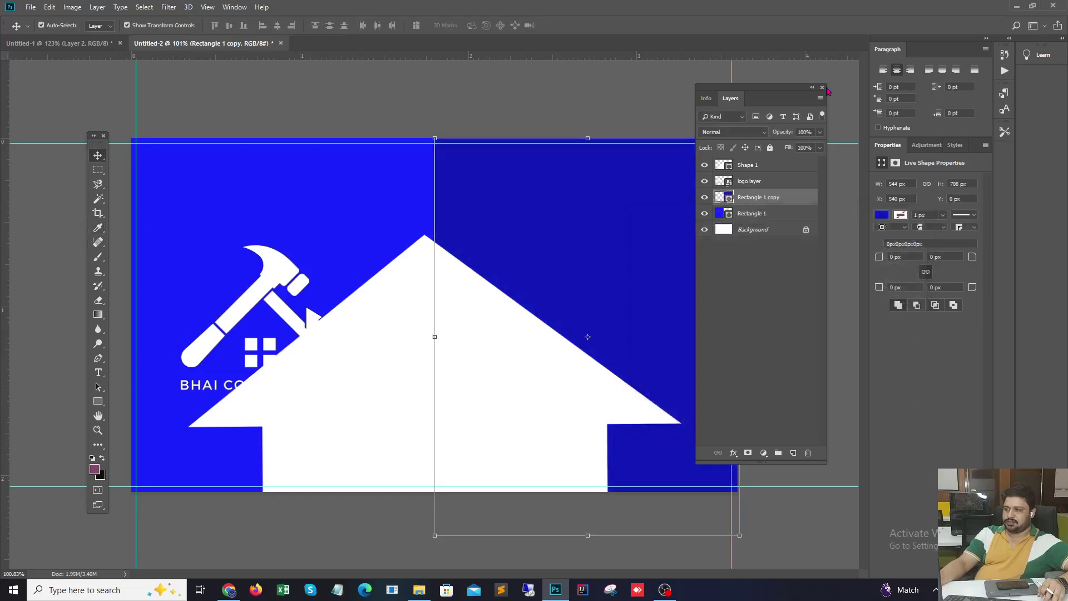
# - Move the layer list clear of the card and fully lock the Rectangle 1 and Rectangle 1 copy layers
pyautogui.moveTo(756, 87); pyautogui.dragTo(853, 95)
pyautogui.click(143, 124)
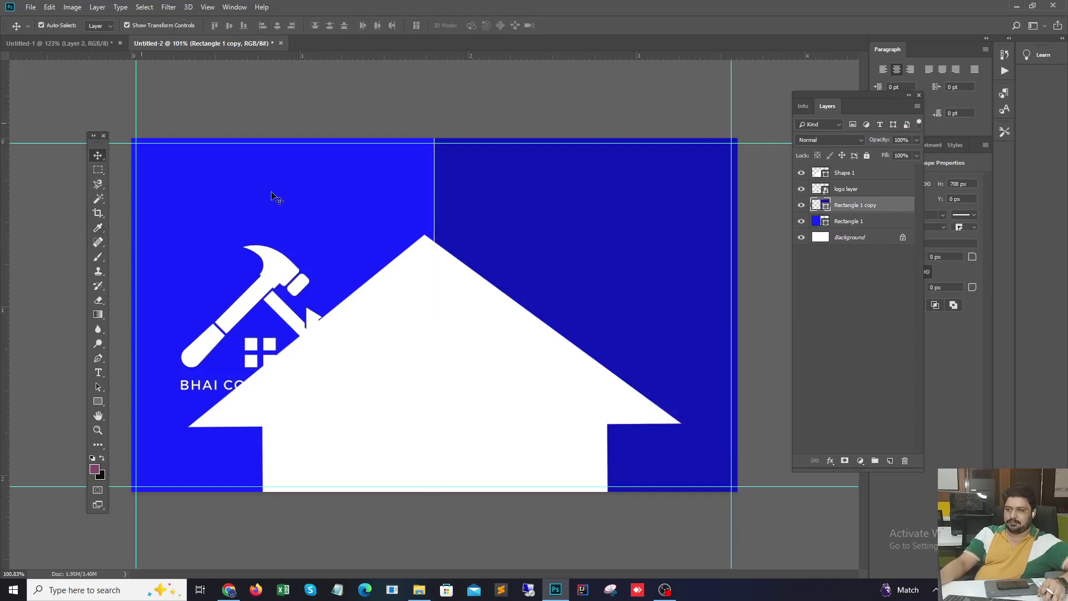
pyautogui.click(348, 207)
pyautogui.click(865, 155)
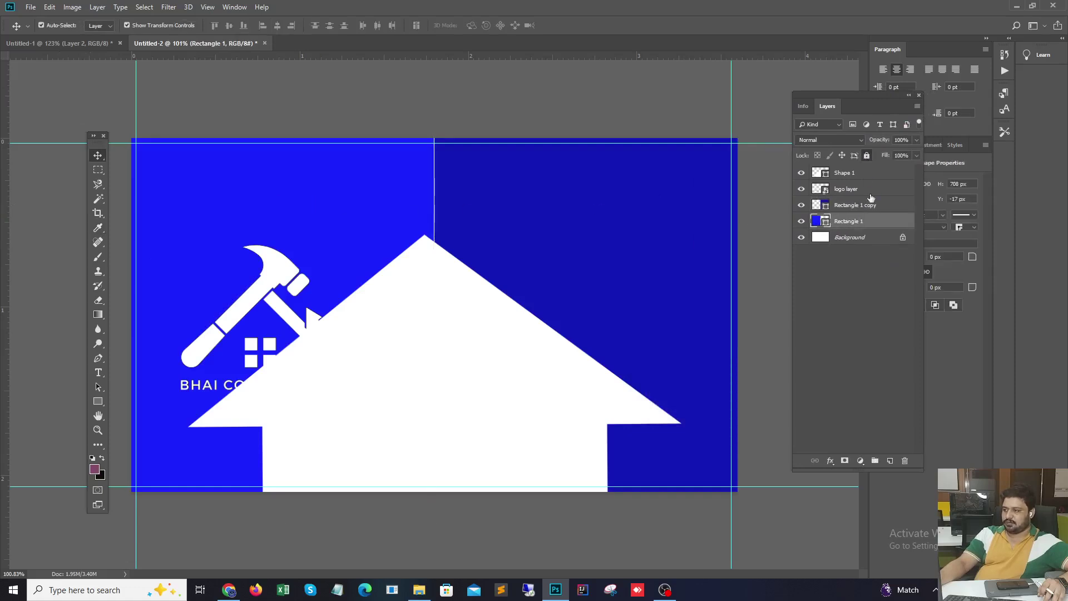
pyautogui.click(874, 206)
pyautogui.click(866, 155)
# - Reposition the white house-shaped arrow horizontally, centering its bounding box on the seam between the two blue rectangles
pyautogui.moveTo(425, 344); pyautogui.dragTo(431, 345)
pyautogui.click(505, 96)
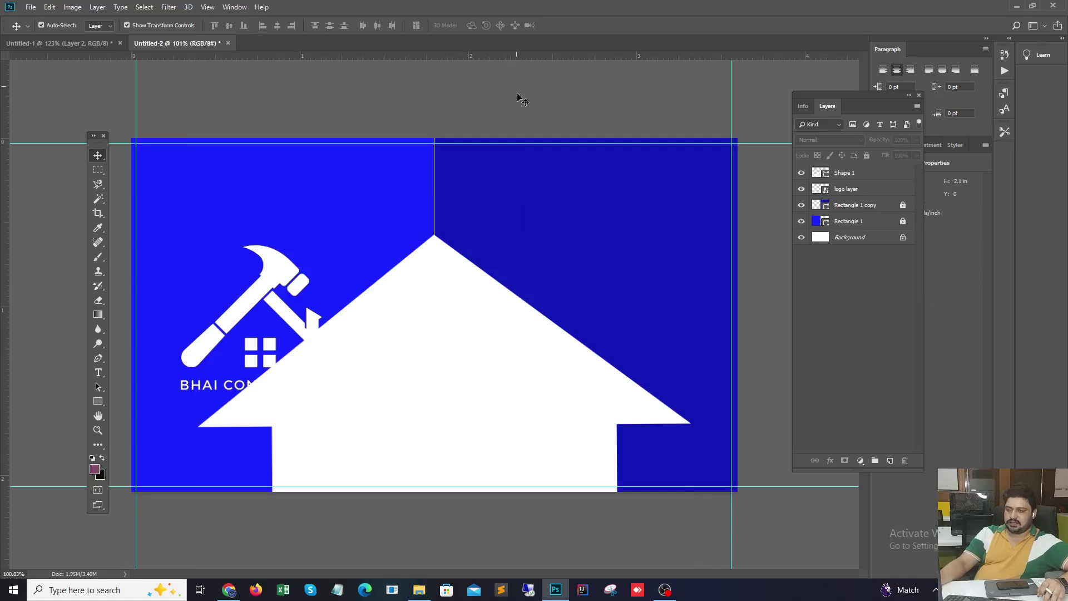
pyautogui.moveTo(531, 403); pyautogui.dragTo(516, 396)
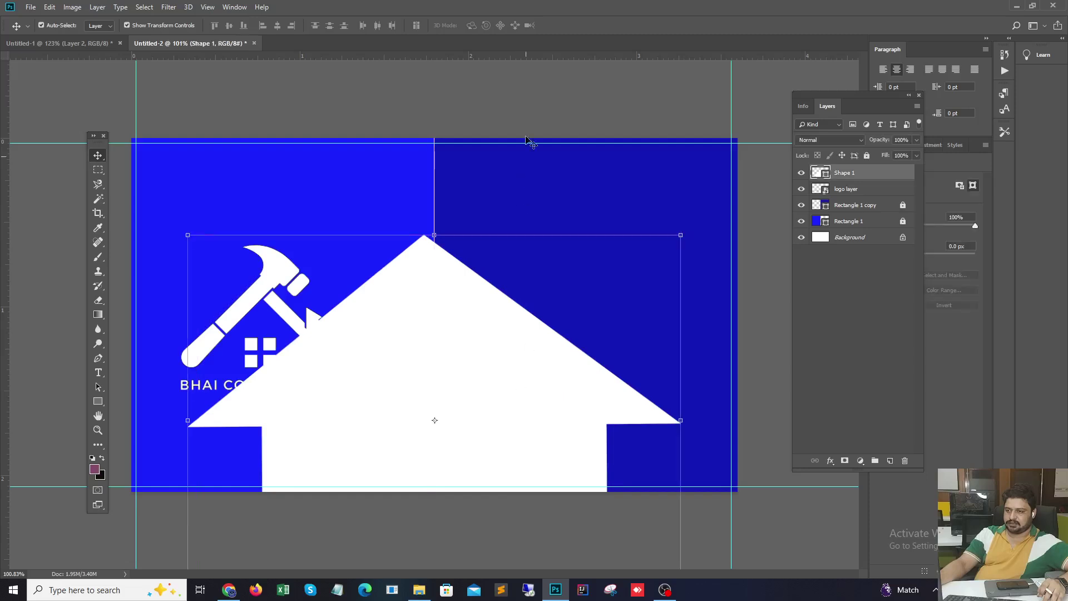
# - Unlock the bright blue Rectangle 1 layer and shift it slightly left so its inner edge meets the house arrow's peak
pyautogui.click(532, 100)
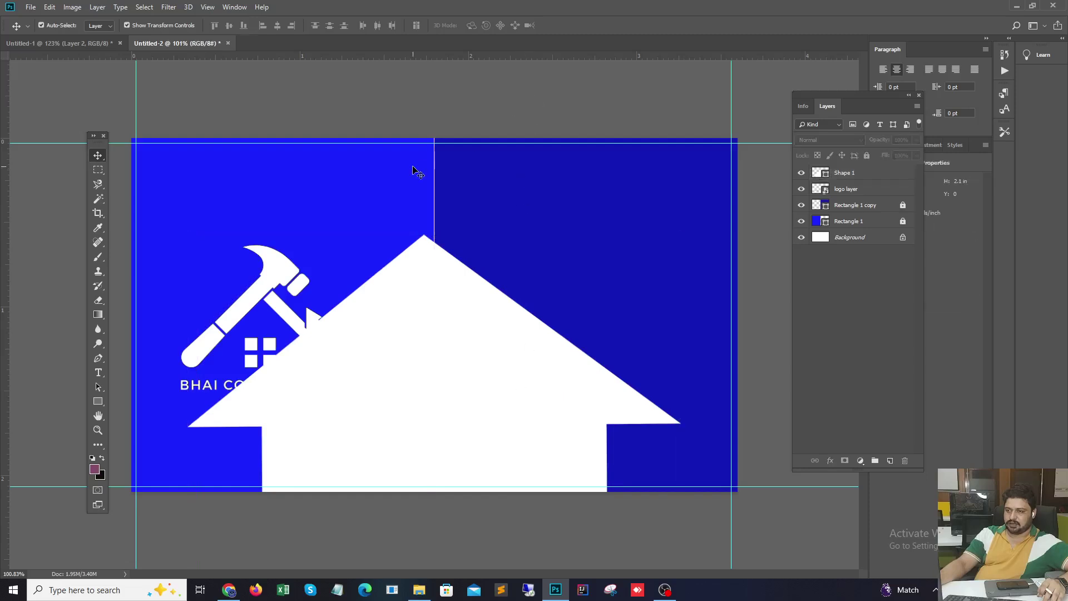
pyautogui.click(398, 222)
pyautogui.moveTo(419, 222); pyautogui.dragTo(404, 218)
pyautogui.click(561, 249)
# - Unlock the dark blue Rectangle 1 copy, align its inner edge with the arrow's peak, and widen it past the card's right edge to 111.21%
pyautogui.click(905, 214)
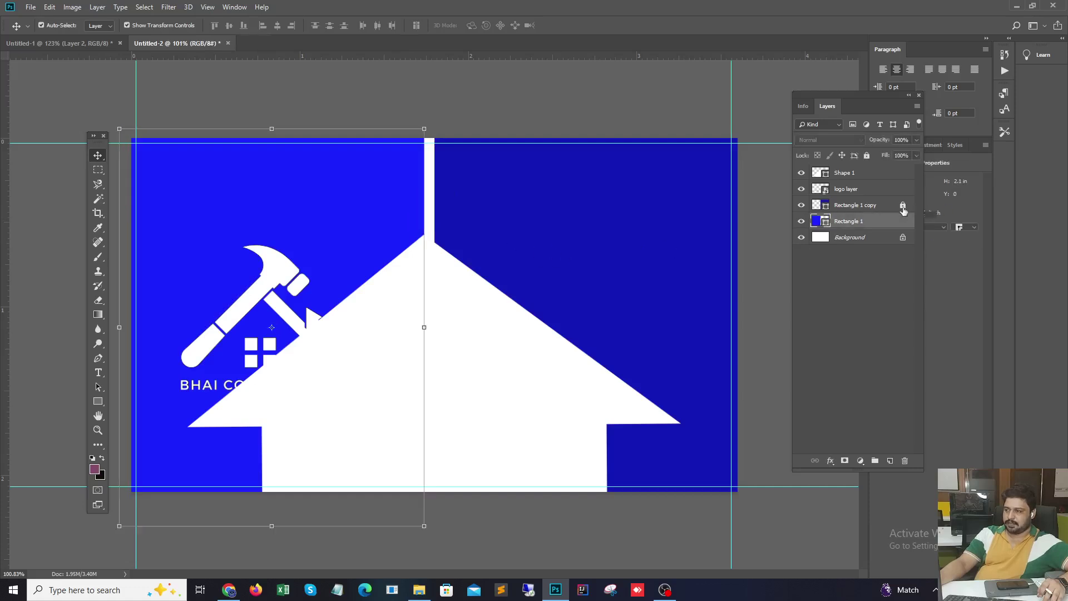
pyautogui.click(902, 206)
pyautogui.moveTo(602, 262); pyautogui.dragTo(592, 265)
pyautogui.moveTo(730, 337); pyautogui.dragTo(764, 338)
pyautogui.click(100, 158)
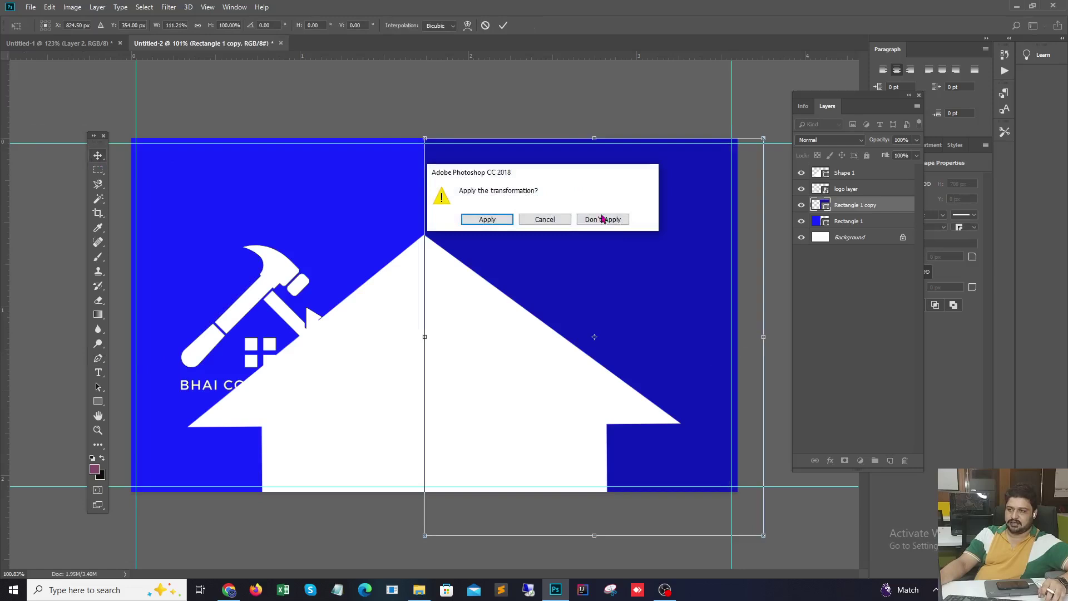
pyautogui.click(504, 221)
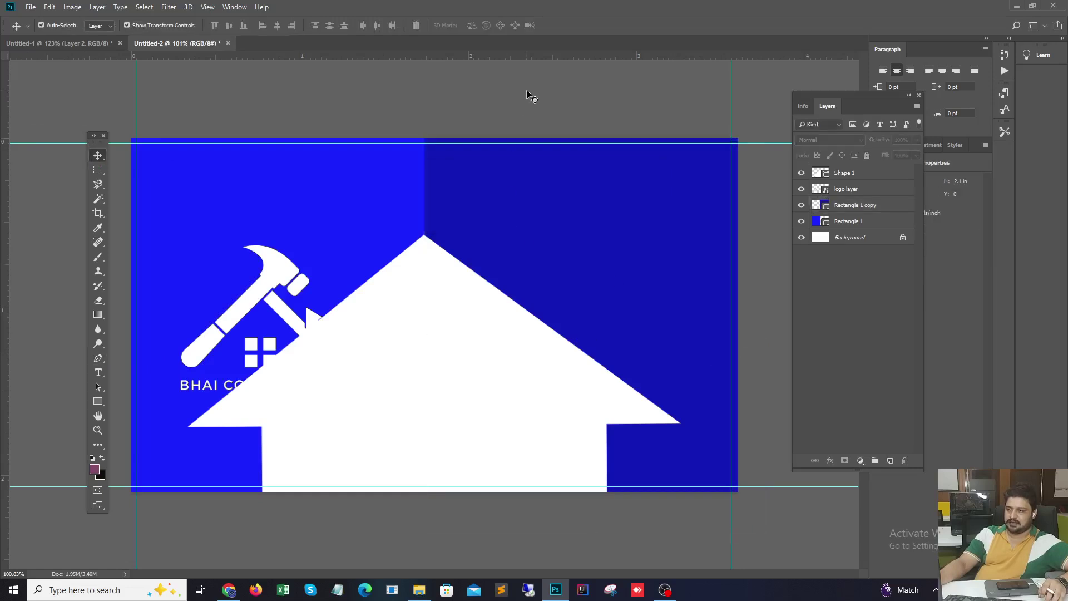
# - Nudge the dark rectangle right and the bright rectangle left, leaving a thin white vertical gap above the house arrow's peak
pyautogui.click(472, 362)
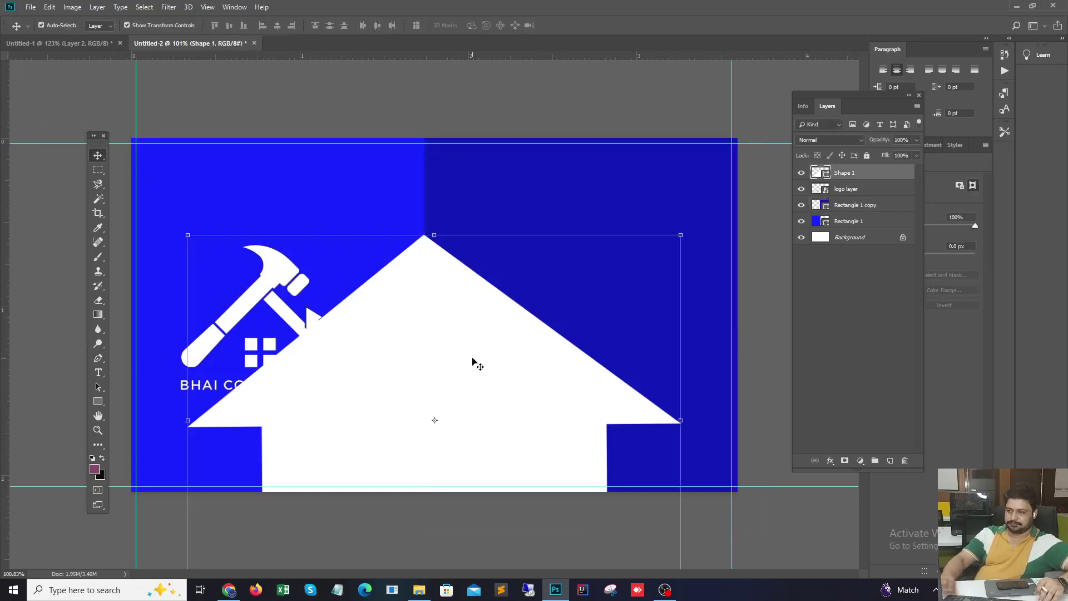
pyautogui.click(472, 232)
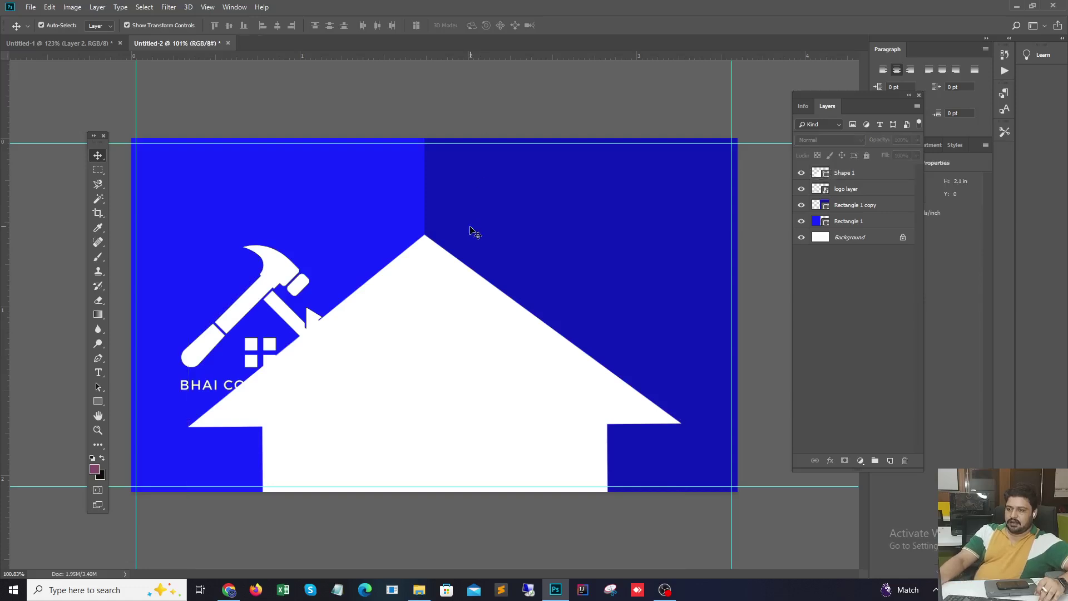
pyautogui.press('Right')
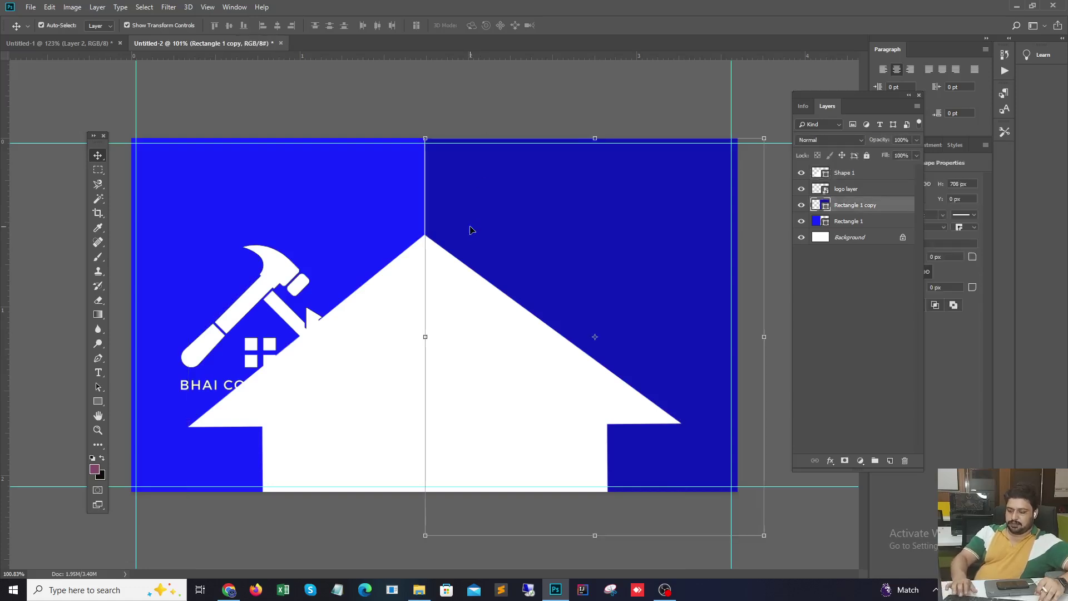
pyautogui.click(327, 223)
pyautogui.press('Left')
pyautogui.press('Left')
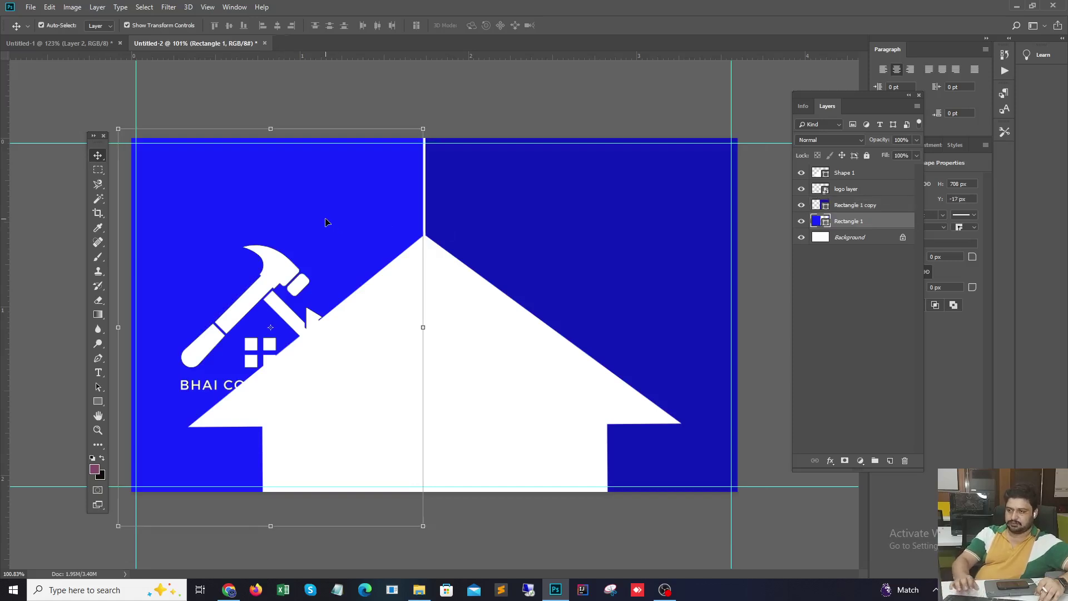
pyautogui.click(497, 108)
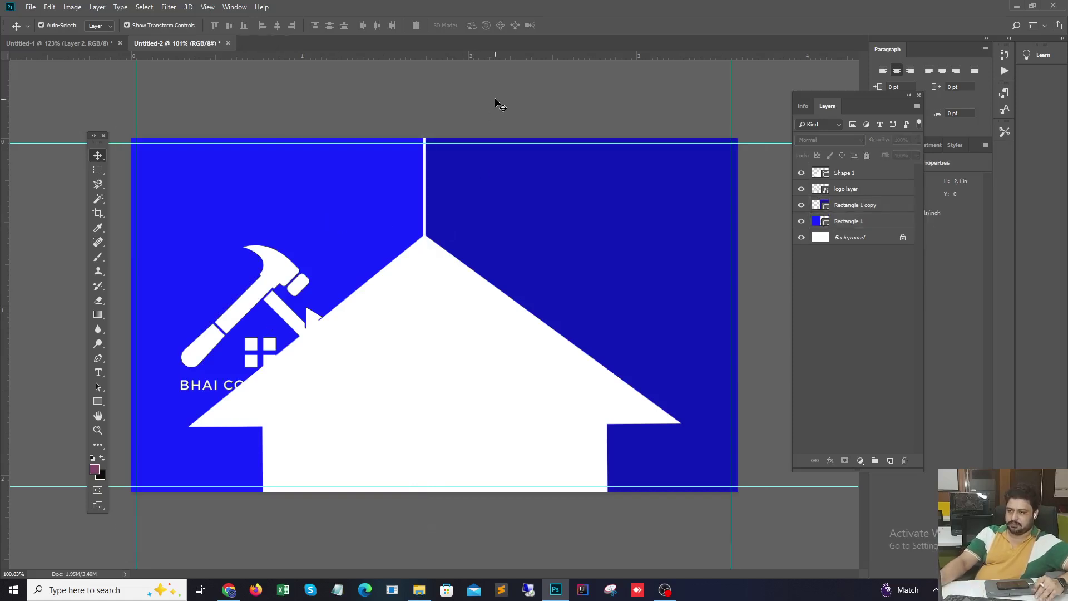
# - Move the Bhai Construction logo up and left into the bright blue area, clear of the house arrow
pyautogui.moveTo(289, 277); pyautogui.dragTo(266, 201)
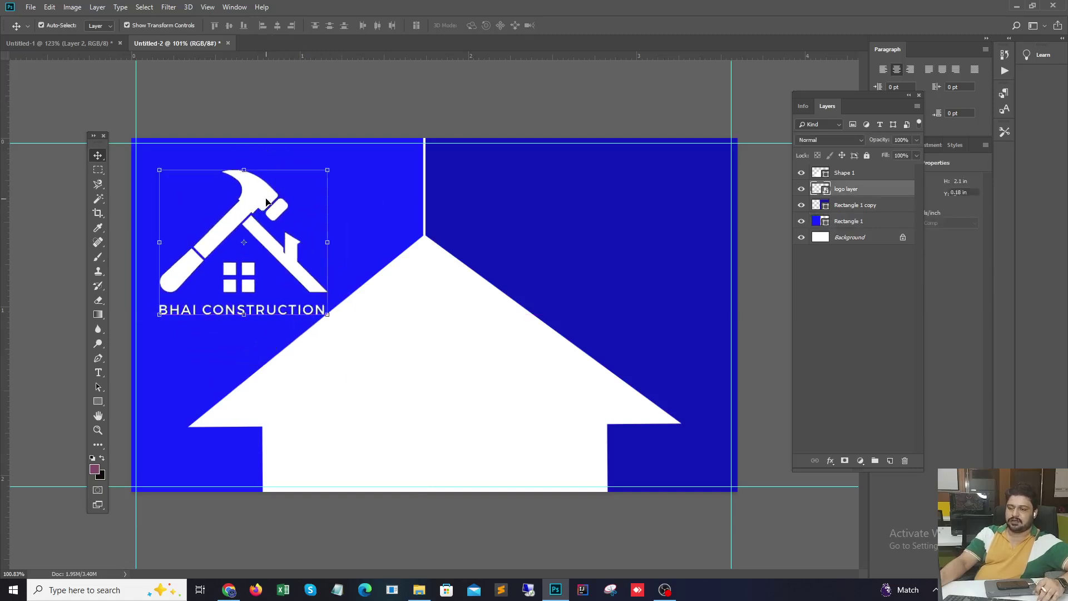
pyautogui.click(476, 385)
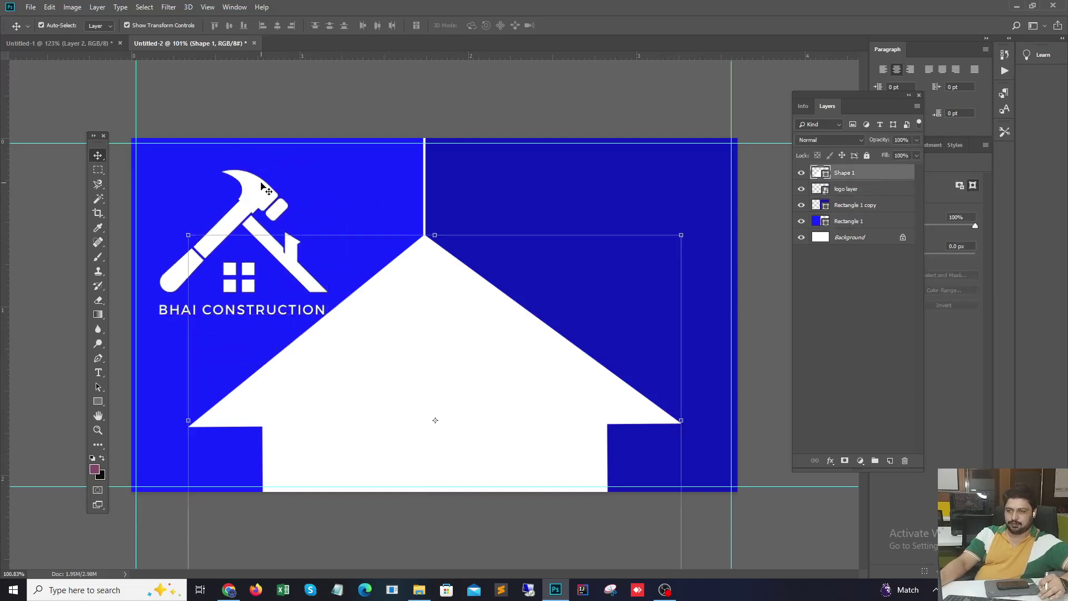
pyautogui.click(263, 200)
pyautogui.click(371, 89)
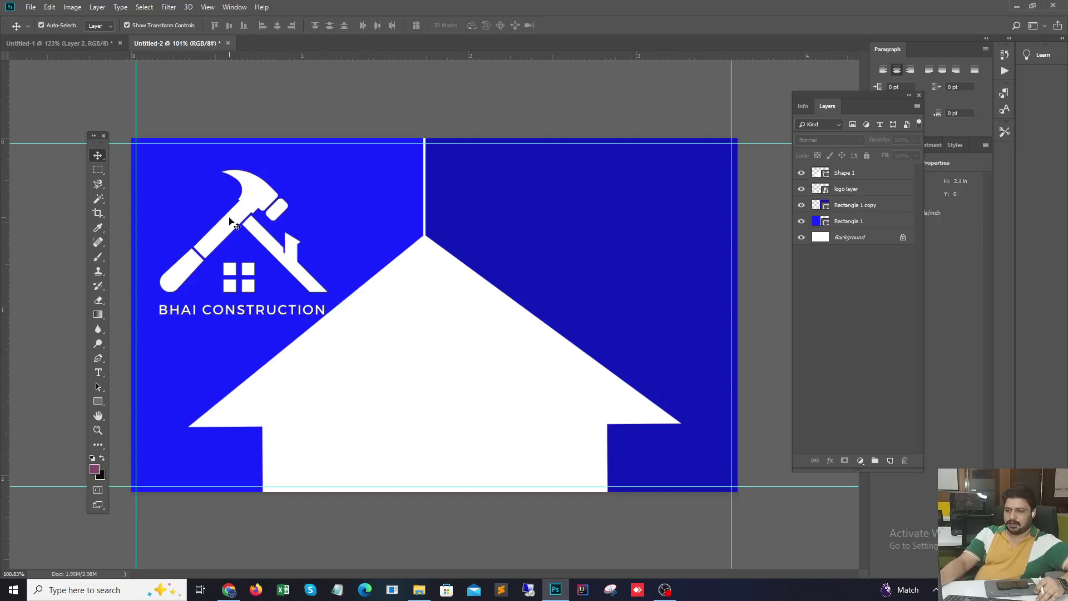
pyautogui.click(547, 410)
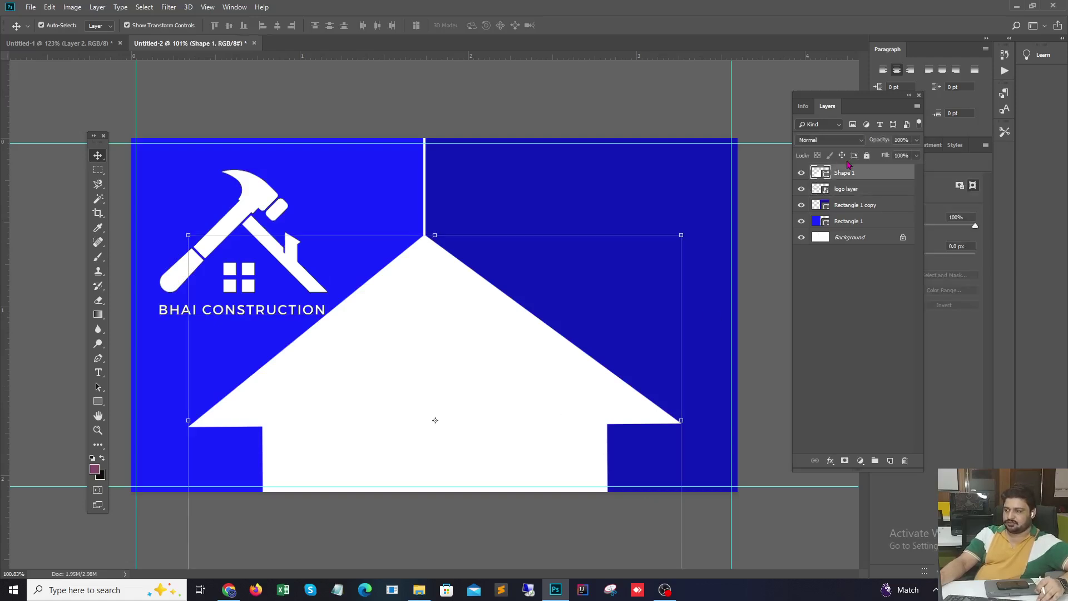
pyautogui.doubleClick(821, 175)
pyautogui.click(505, 184)
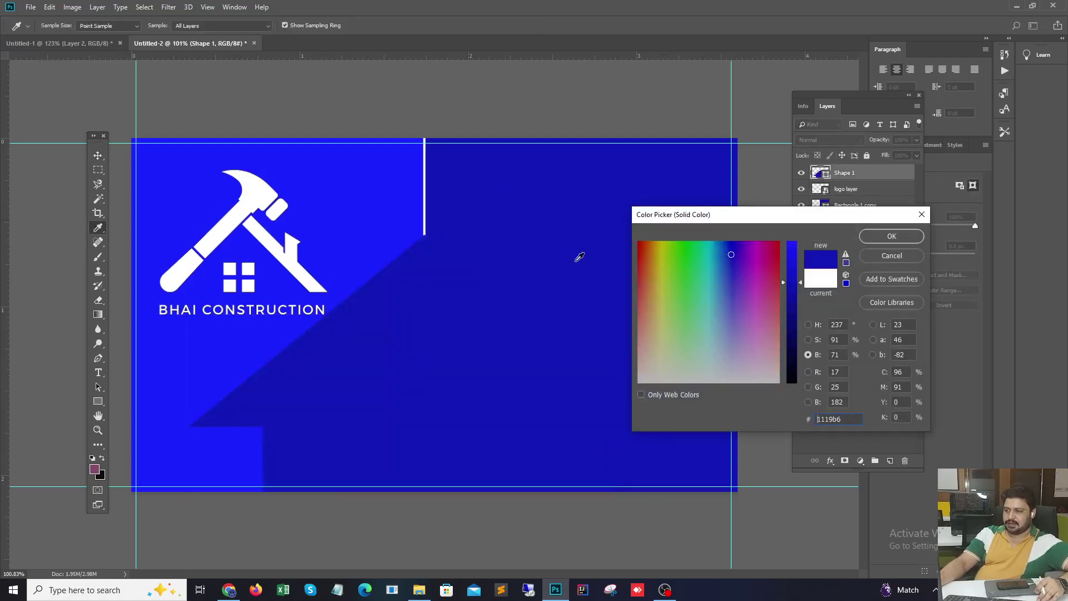
pyautogui.click(890, 256)
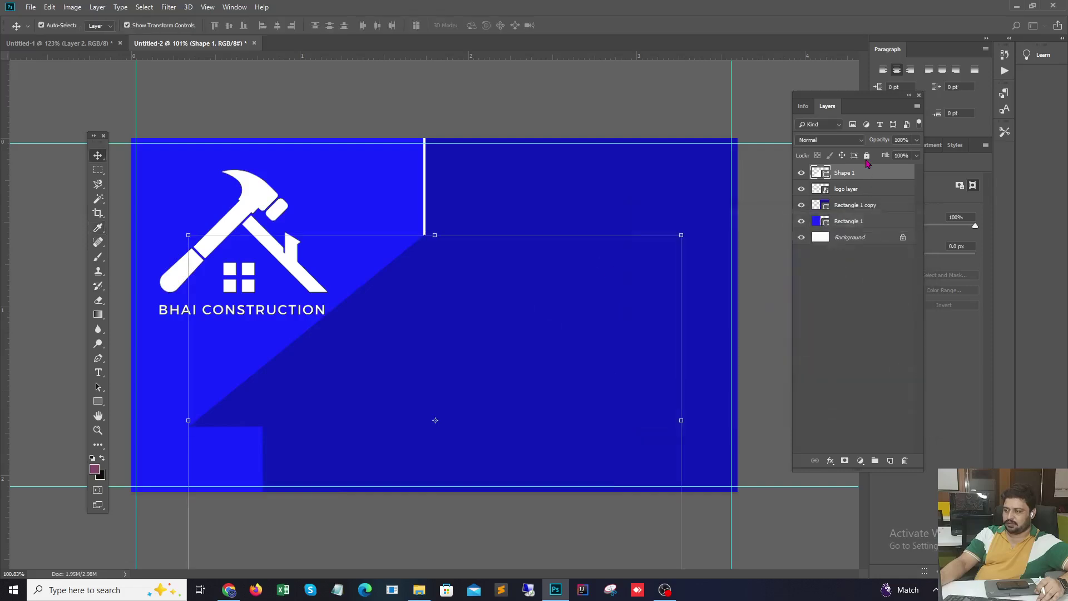
# - Add a Gradient Overlay to the house arrow from the Black, White preset, with the first color stop sampled from the dark blue rectangle
pyautogui.rightClick(866, 175)
pyautogui.click(881, 144)
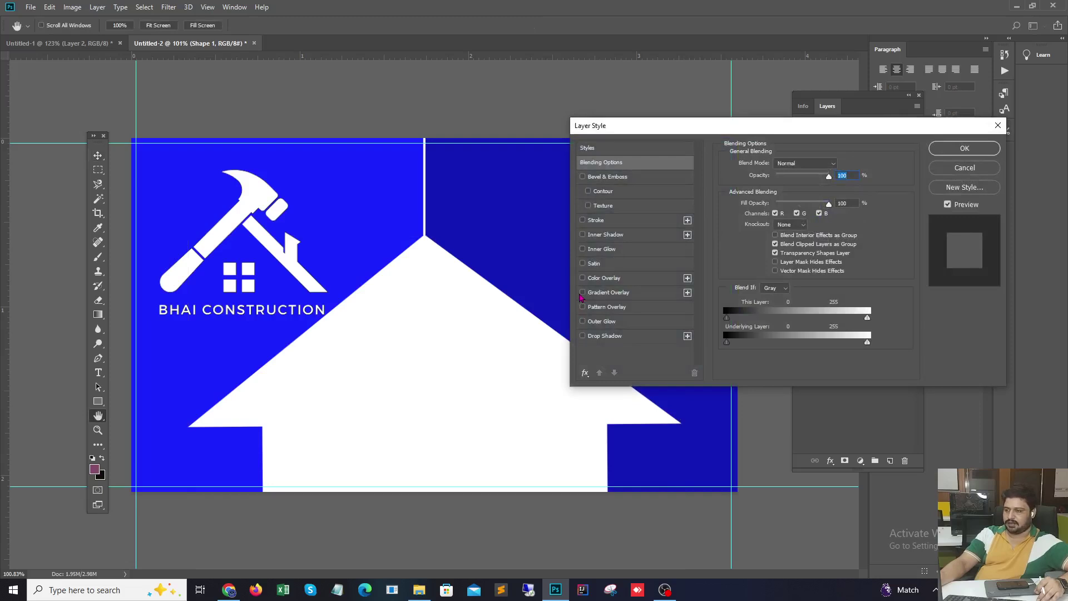
pyautogui.click(584, 294)
pyautogui.click(799, 194)
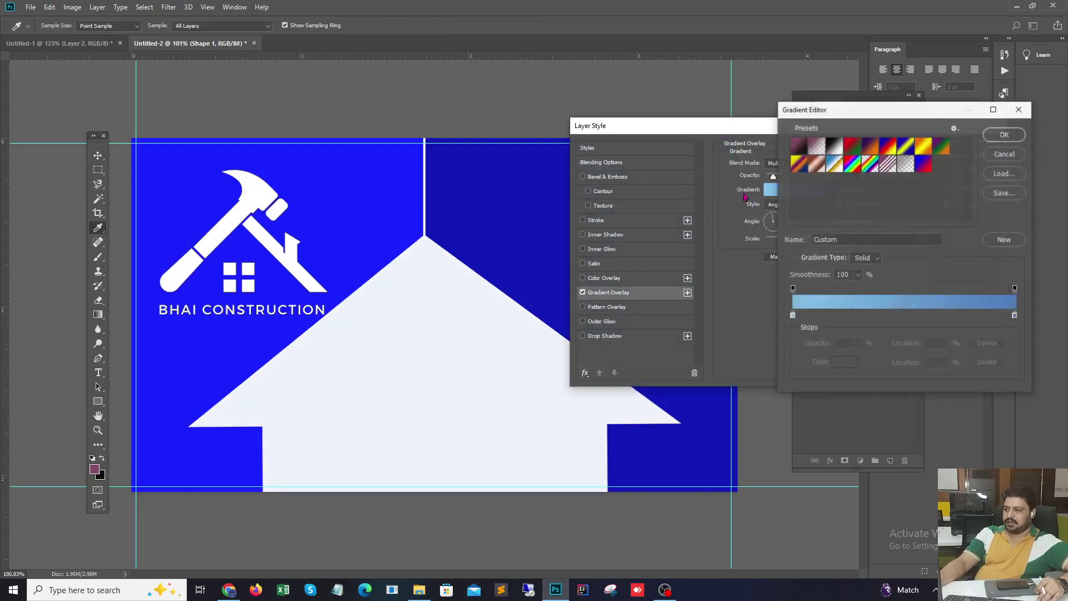
pyautogui.click(828, 149)
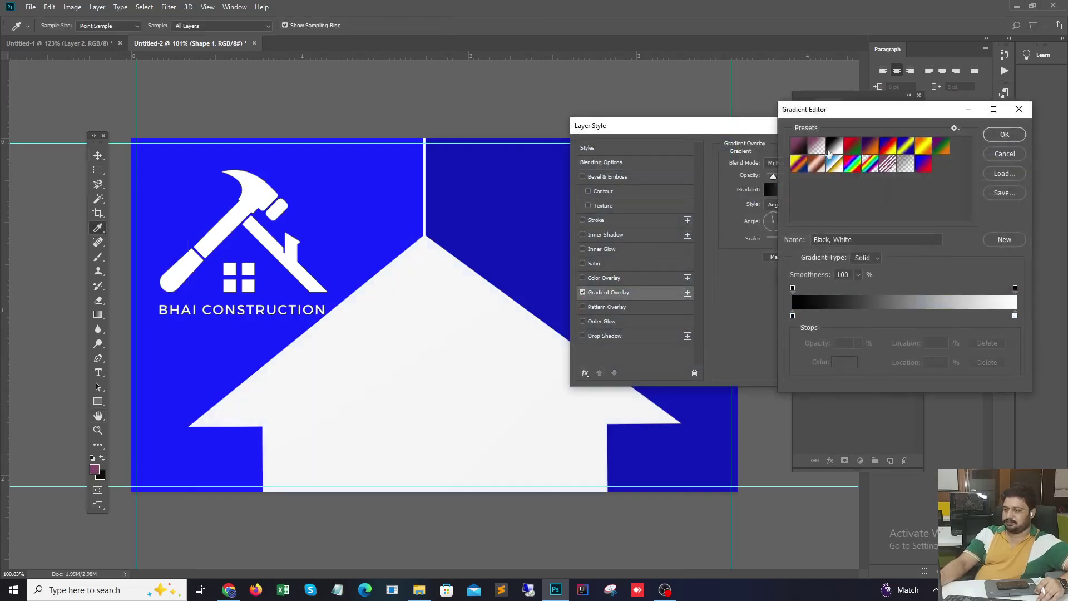
pyautogui.click(793, 316)
pyautogui.click(840, 362)
pyautogui.click(528, 190)
pyautogui.click(866, 237)
# - Set the gradient's end stop to the bright rectangle's blue #1823ff and accept the gradient
pyautogui.click(1015, 316)
pyautogui.click(843, 363)
pyautogui.click(353, 195)
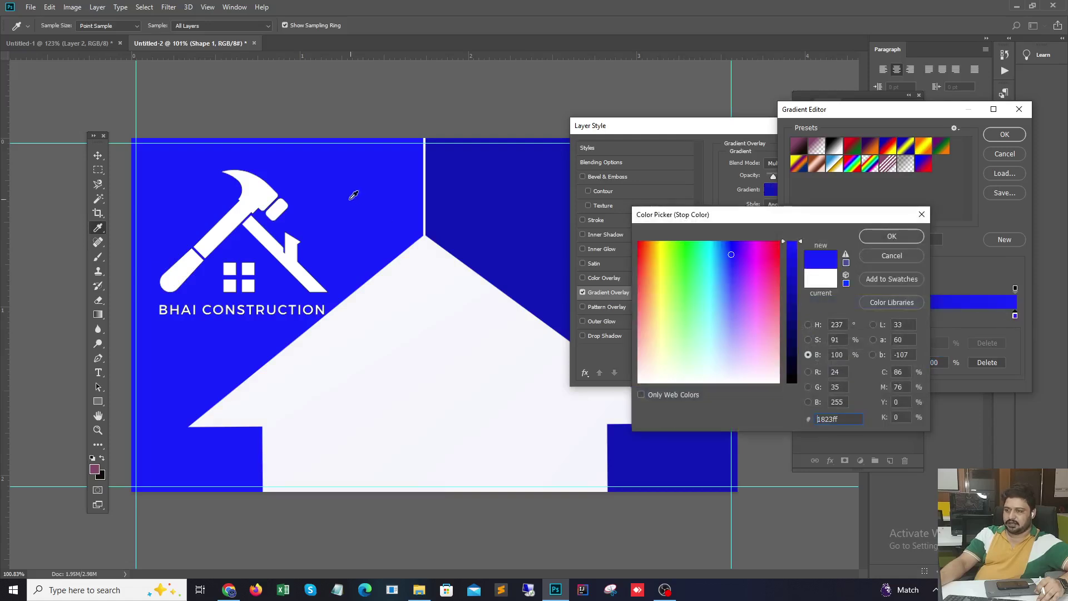
pyautogui.click(884, 236)
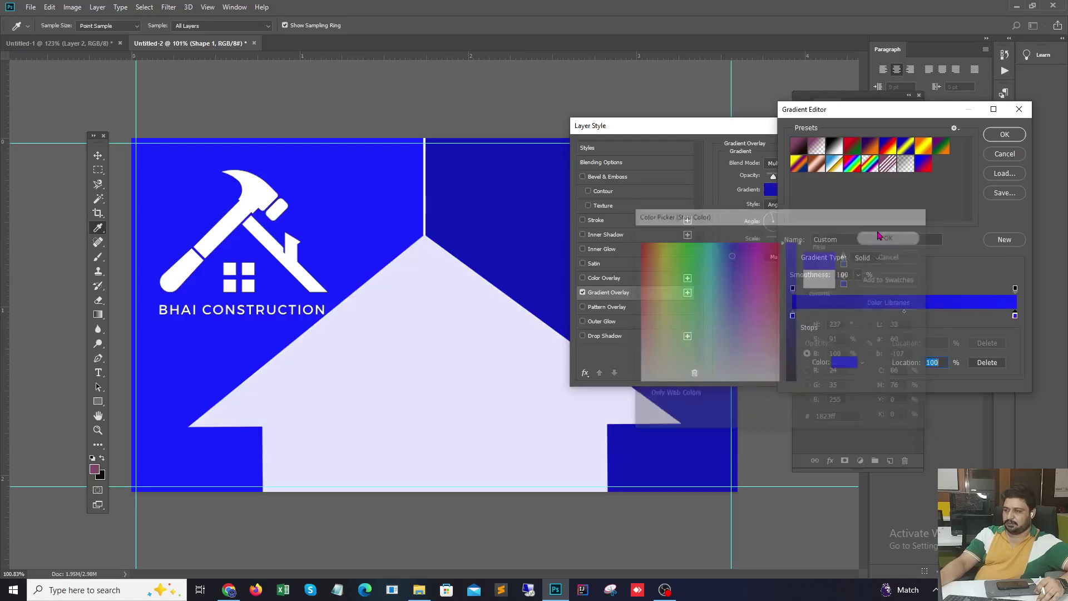
pyautogui.click(1002, 135)
# - Apply the arrow's gradient overlay in Linear style with a 90° angle and 133% scale
pyautogui.click(807, 209)
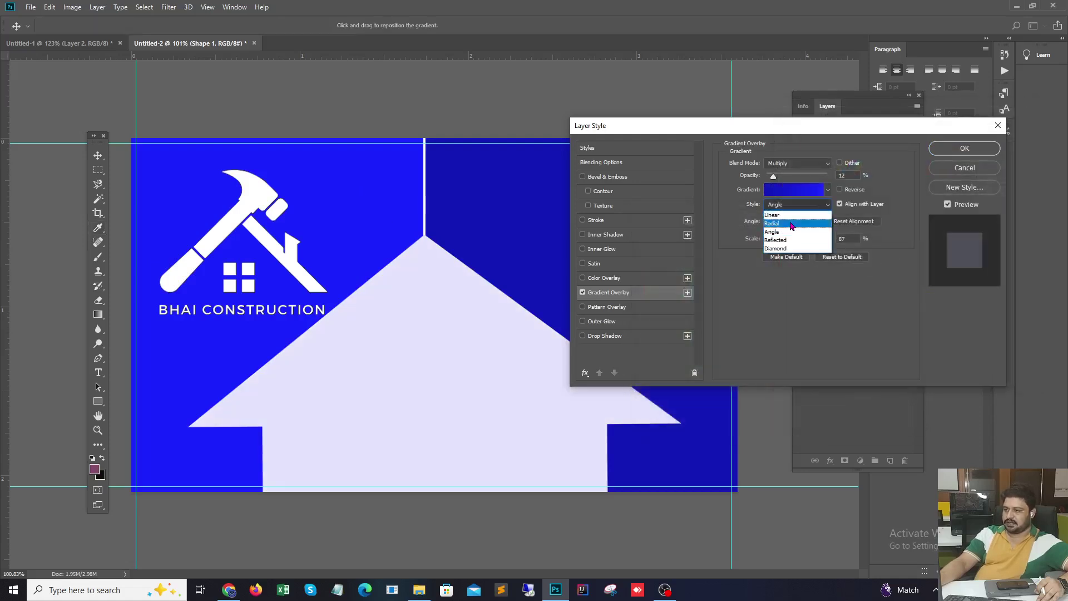
pyautogui.click(780, 207)
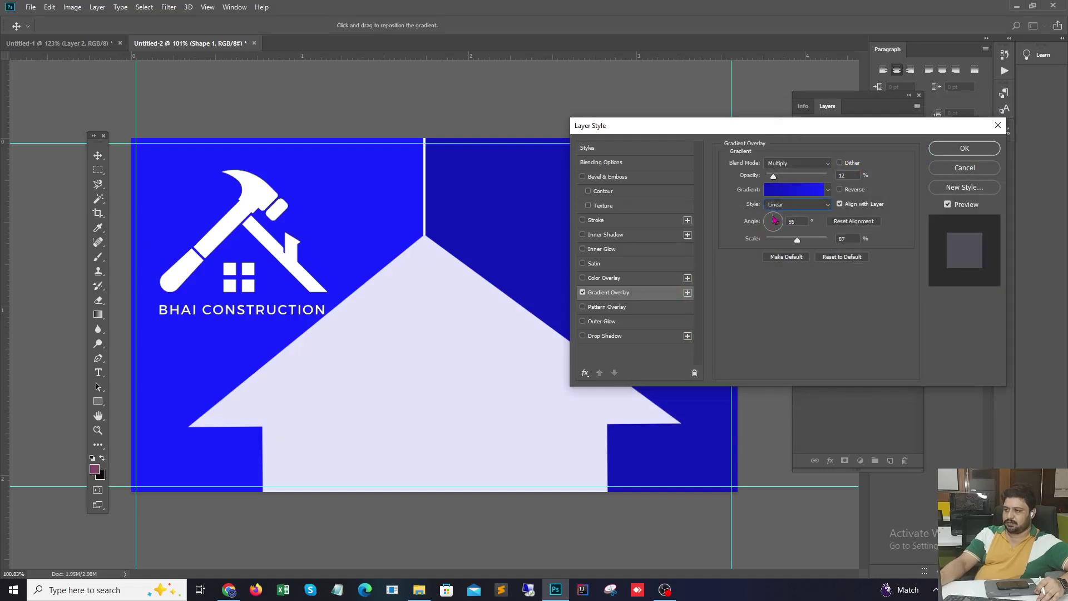
pyautogui.write('90')
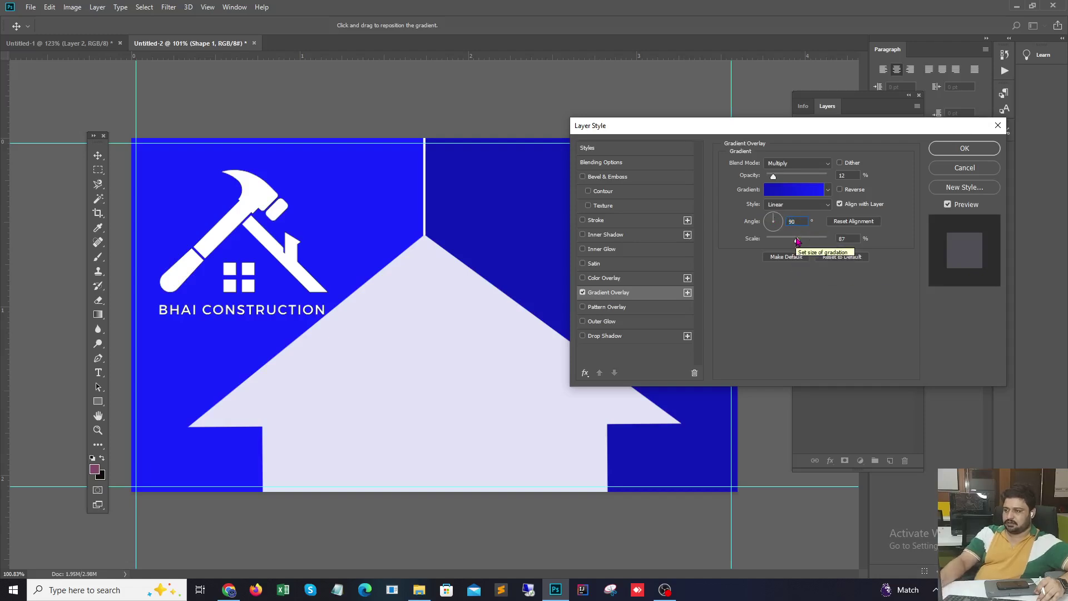
pyautogui.click(965, 149)
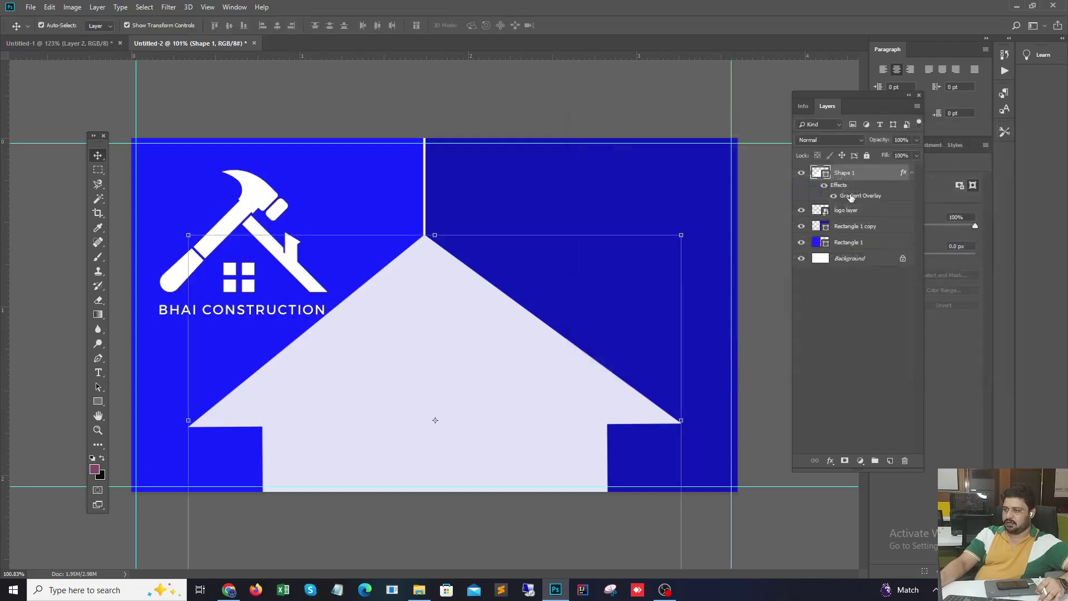
# - Toggle the house arrow's visibility to compare, and convert the Shape 1 layer to a smart object
pyautogui.click(803, 174)
pyautogui.click(803, 174)
pyautogui.rightClick(877, 179)
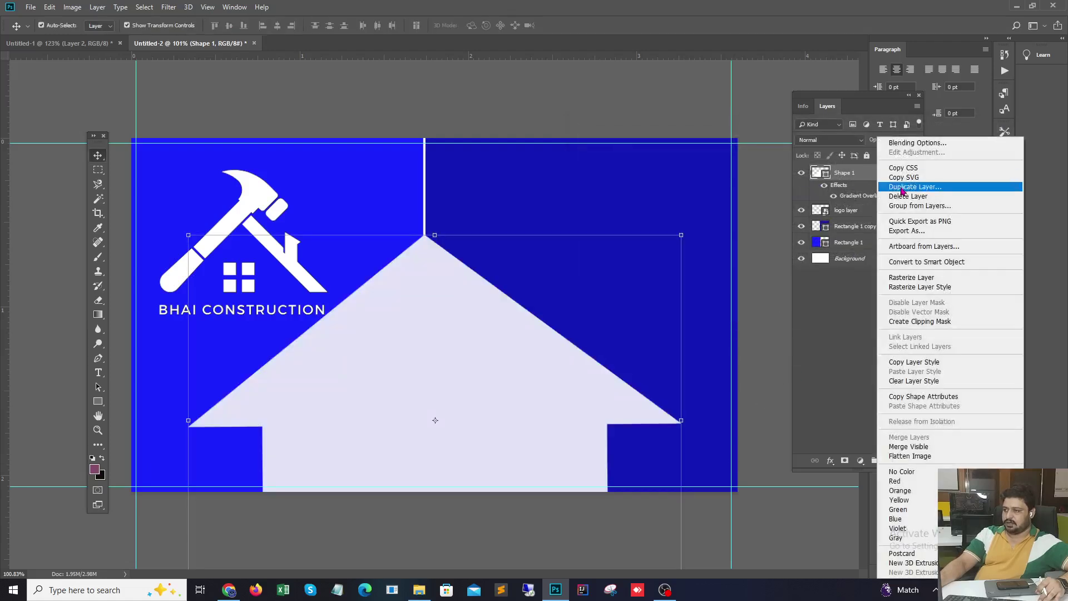
pyautogui.click(918, 261)
pyautogui.rightClick(870, 179)
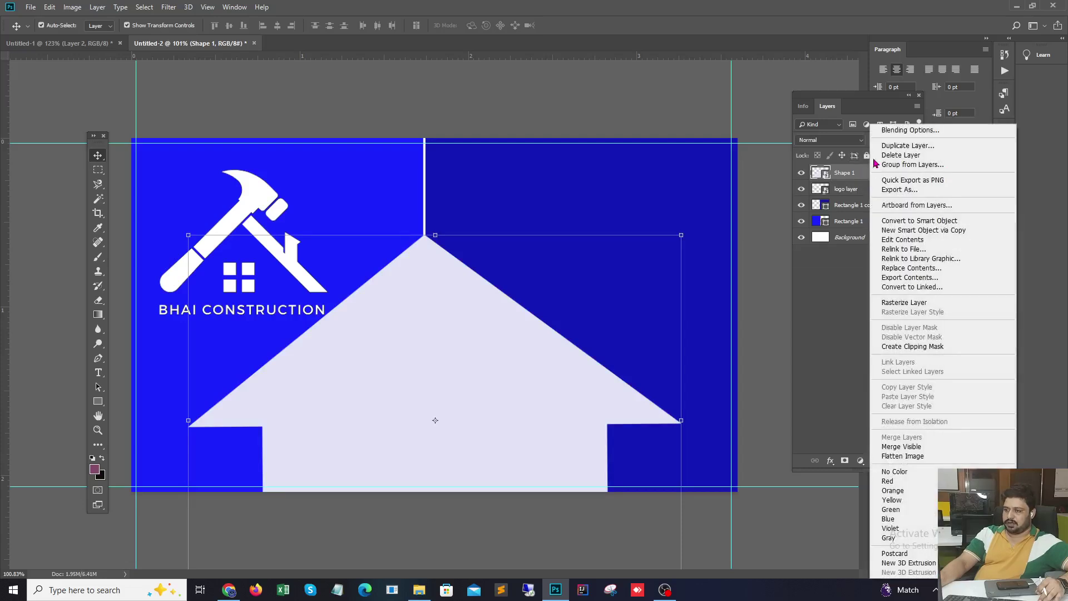
pyautogui.press('Escape')
pyautogui.press('space')
# - Add a Gradient Overlay to the arrow's smart object, with Normal blend mode and 100% opacity
pyautogui.doubleClick(889, 173)
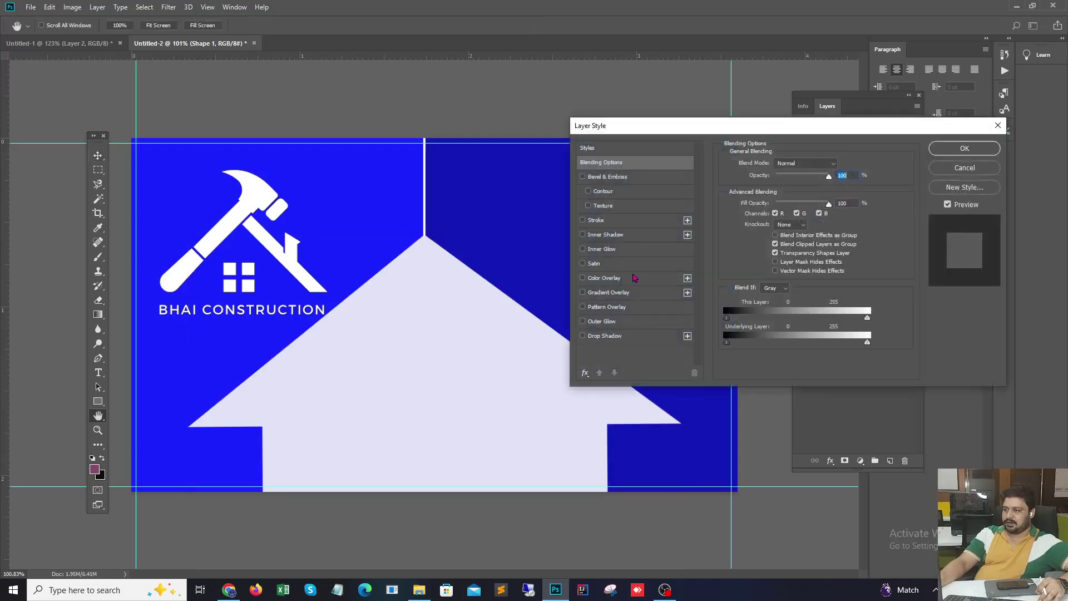
pyautogui.click(603, 294)
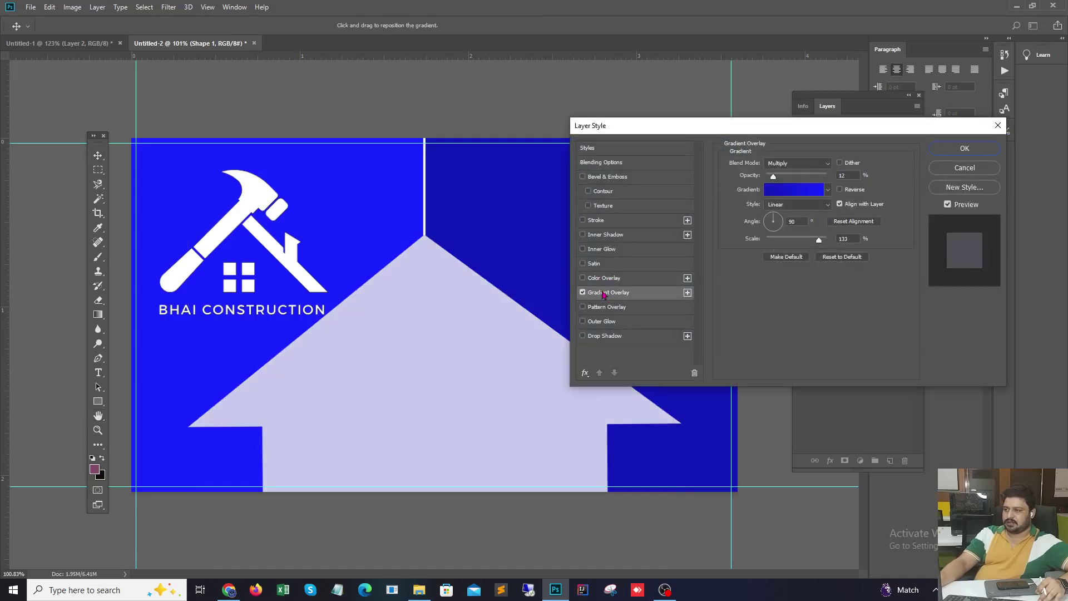
pyautogui.click(793, 164)
pyautogui.click(791, 175)
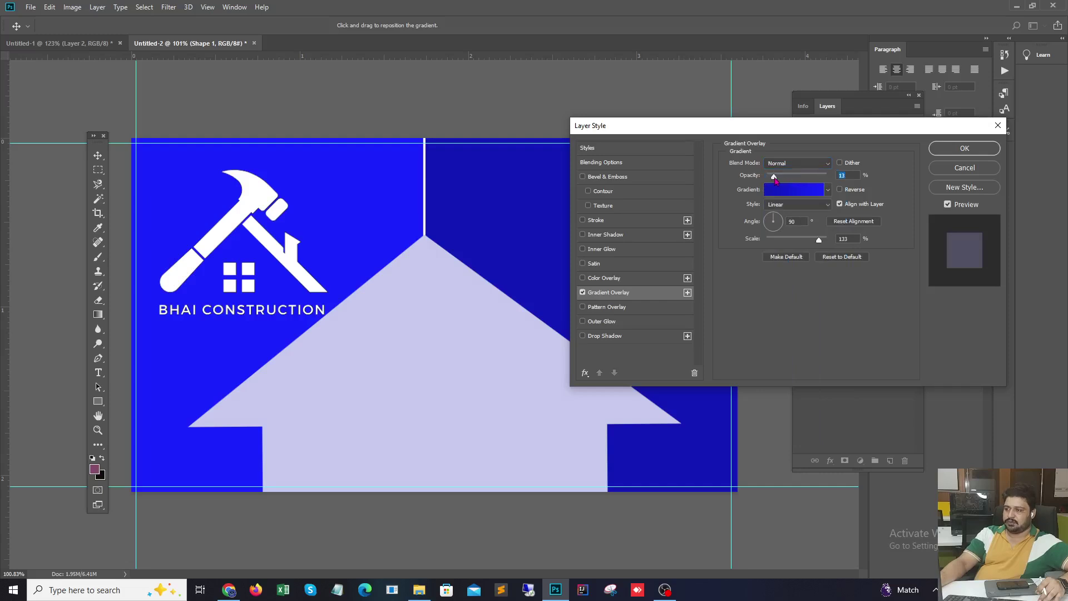
pyautogui.moveTo(774, 177); pyautogui.dragTo(850, 188)
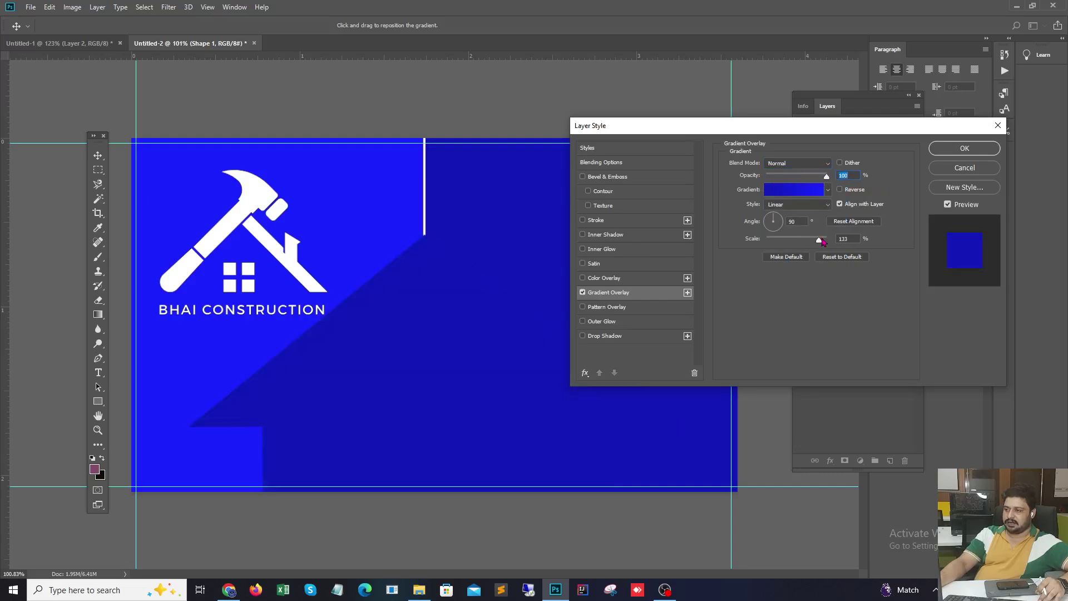
# - Set the arrow's Linear gradient overlay to a -52° angle and 150% scale, and apply the layer style
pyautogui.moveTo(818, 240); pyautogui.dragTo(796, 242)
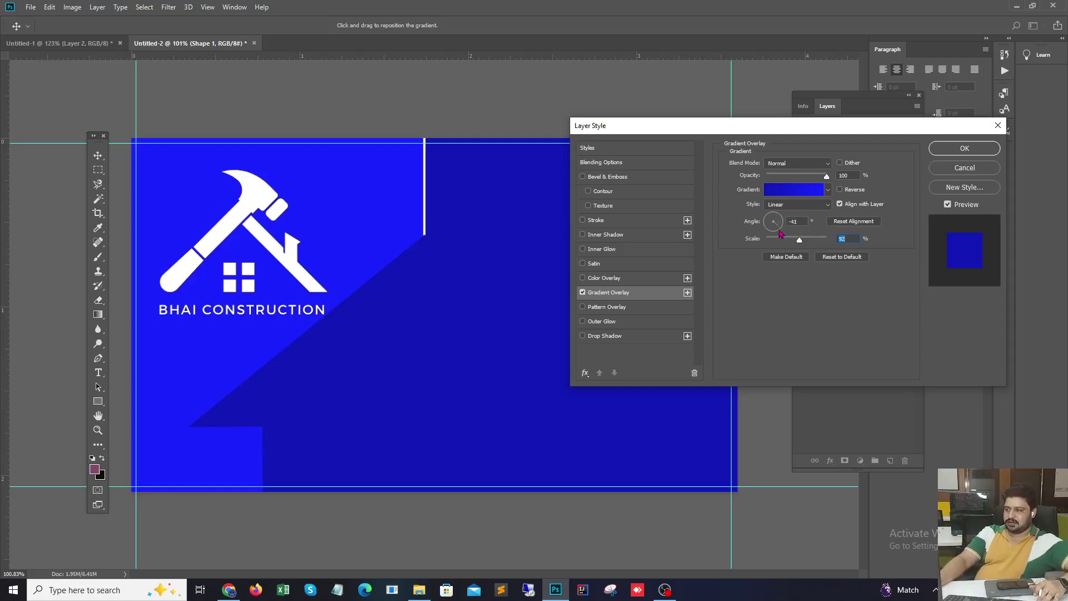
pyautogui.click(763, 224)
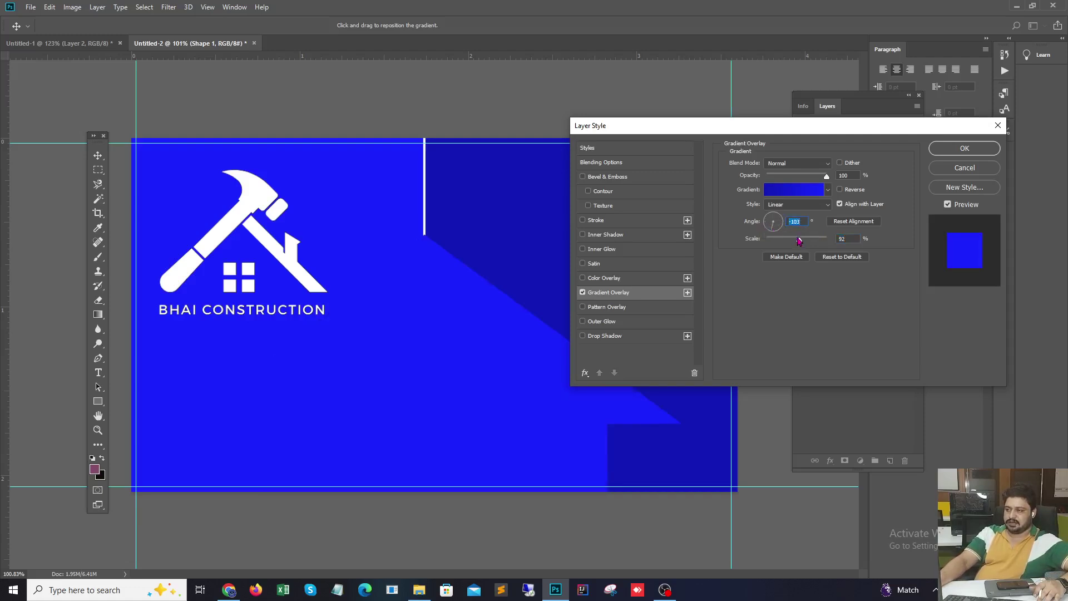
pyautogui.moveTo(766, 239); pyautogui.dragTo(881, 259)
pyautogui.moveTo(772, 228); pyautogui.dragTo(778, 225)
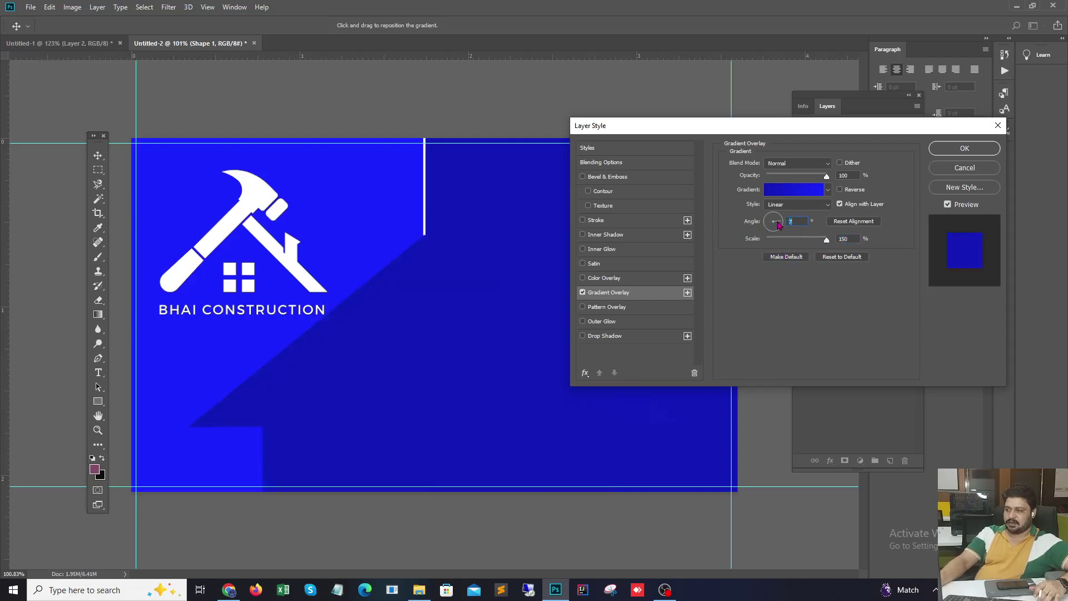
pyautogui.moveTo(822, 239)
pyautogui.mouseDown()
pyautogui.moveTo(790, 238)
pyautogui.moveTo(780, 221)
pyautogui.moveTo(770, 230)
pyautogui.moveTo(823, 246)
pyautogui.mouseUp()
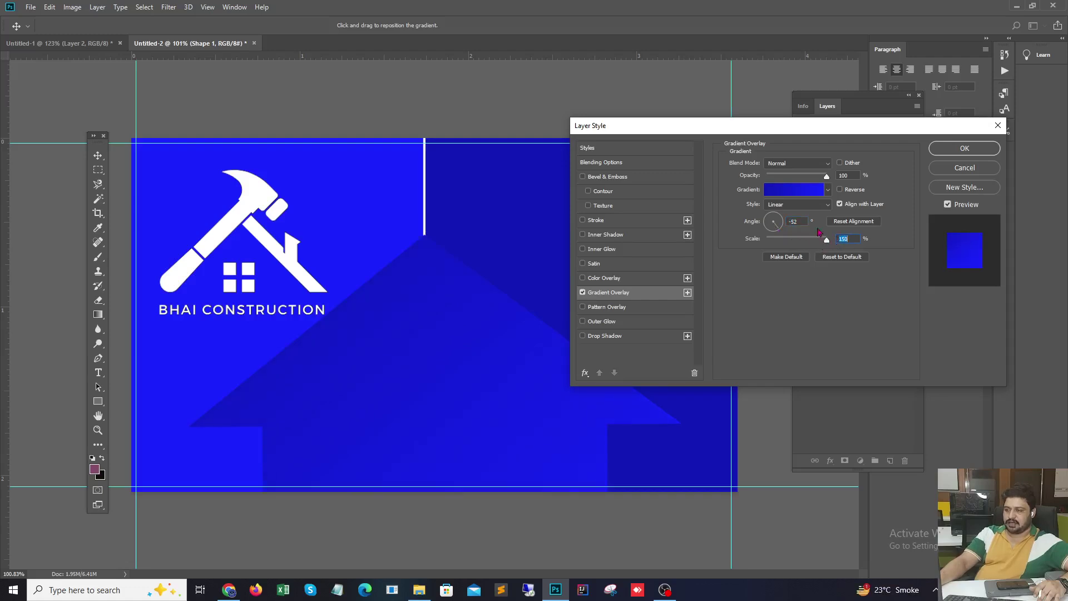
pyautogui.moveTo(840, 130); pyautogui.dragTo(798, 135)
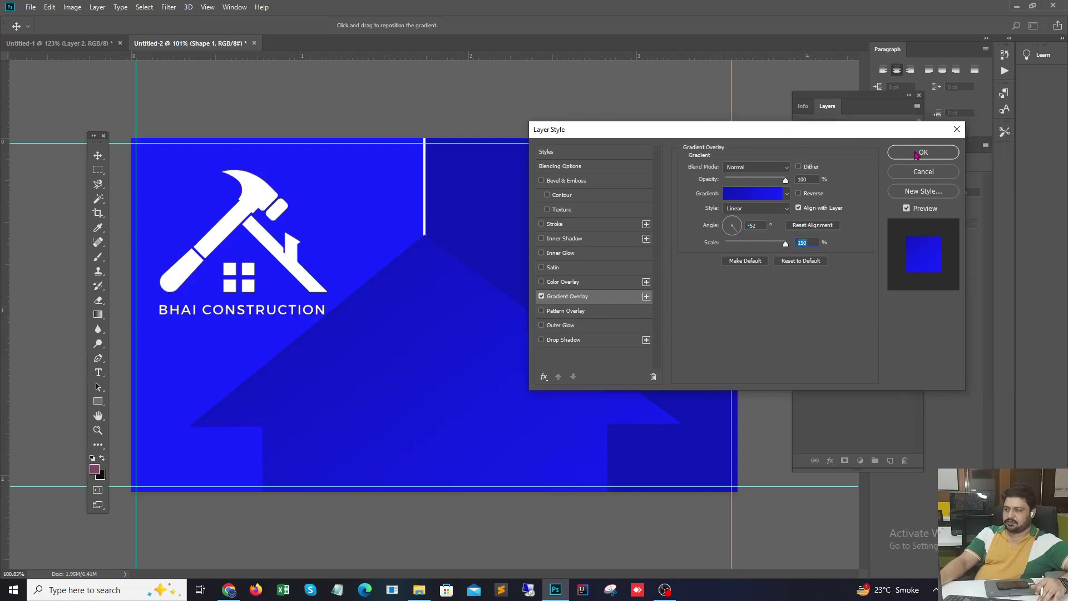
pyautogui.press('Return')
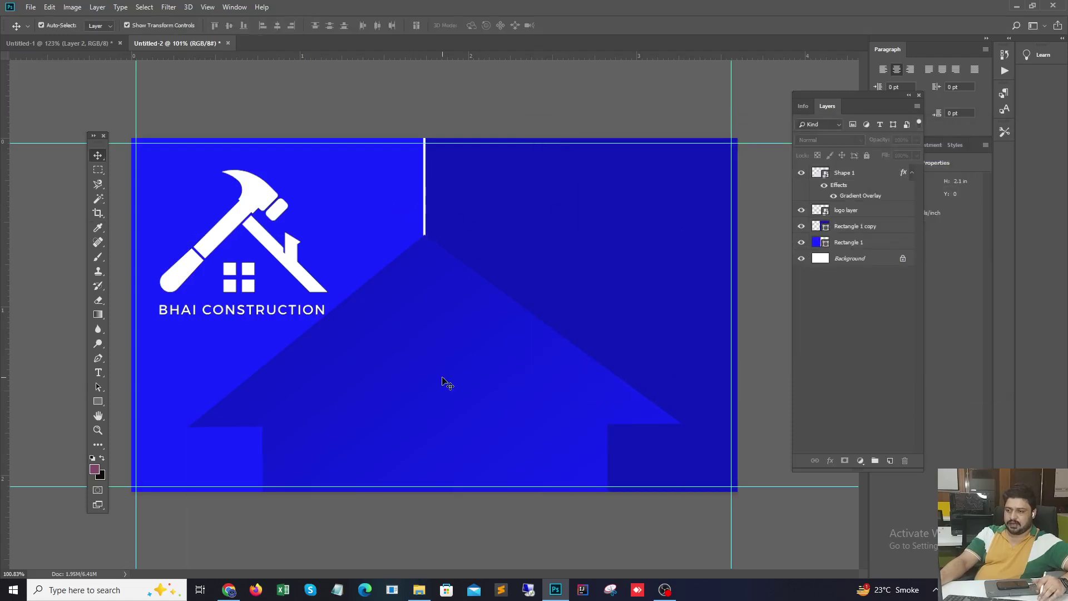
pyautogui.click(468, 115)
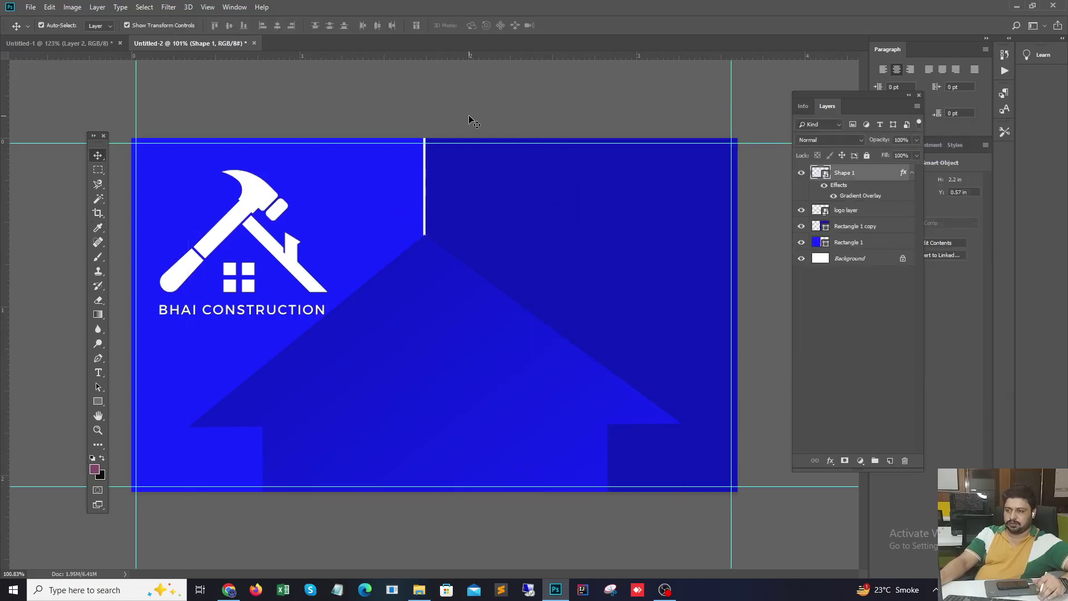
# - Add a thin white outside Stroke in Normal mode at 100% opacity to the house arrow's layer
pyautogui.click(449, 297)
pyautogui.rightClick(877, 172)
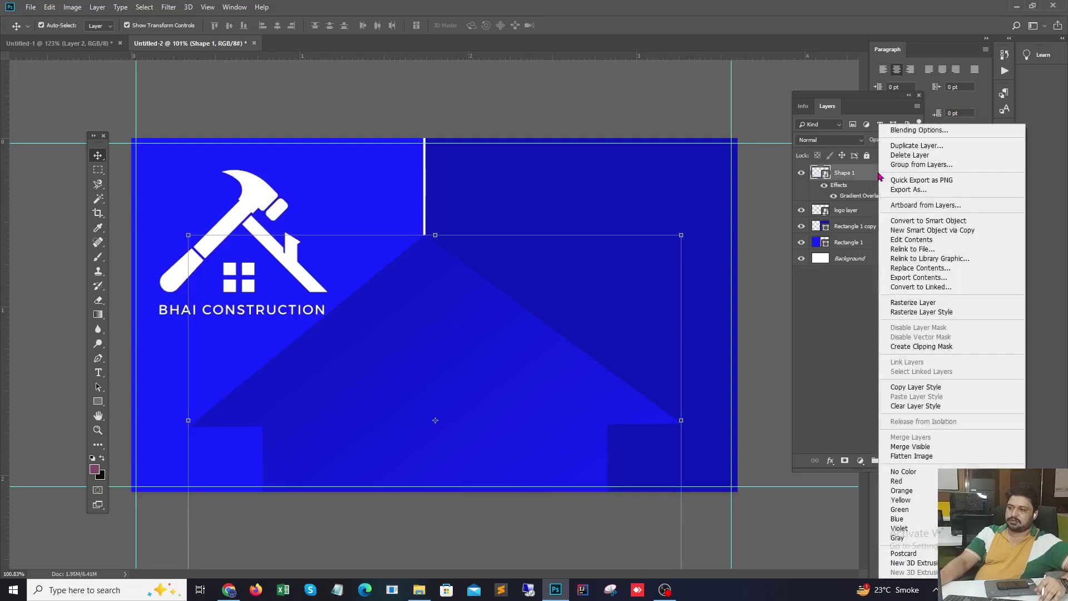
pyautogui.click(896, 132)
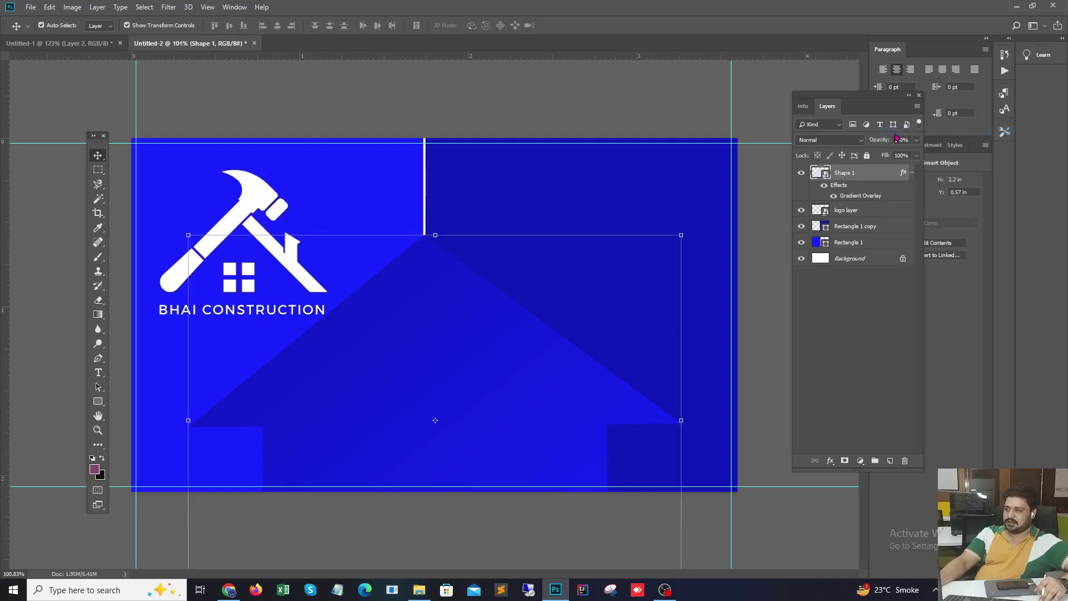
pyautogui.click(540, 225)
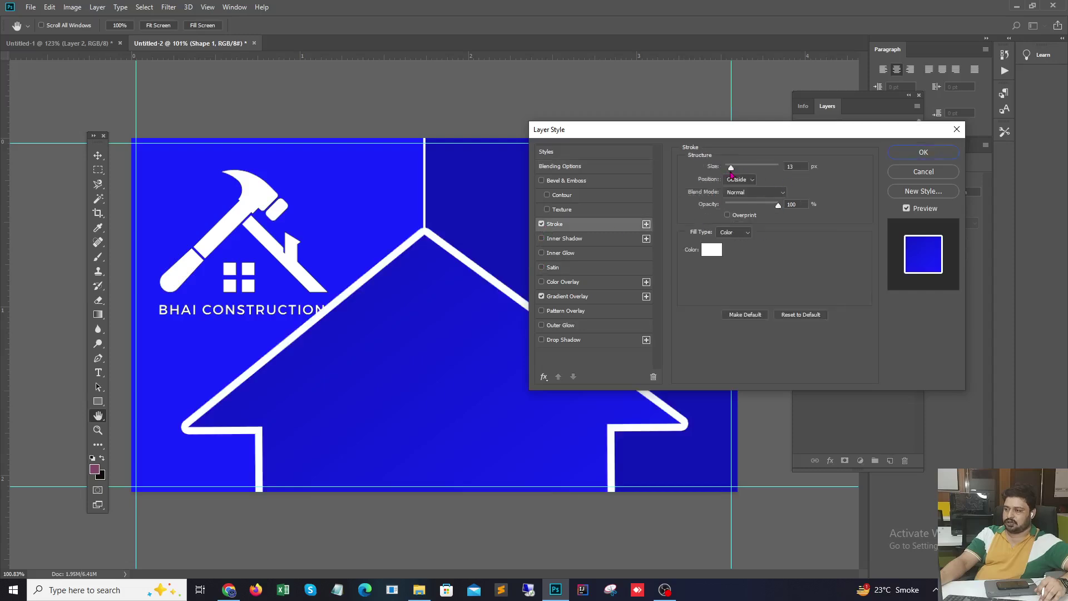
pyautogui.moveTo(731, 168); pyautogui.dragTo(726, 168)
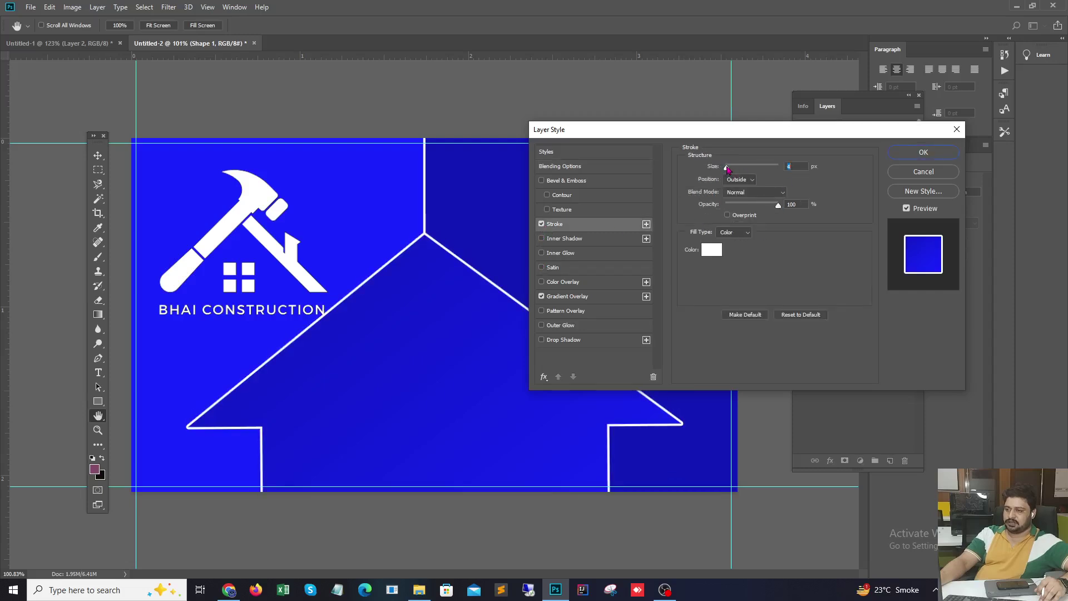
pyautogui.click(945, 151)
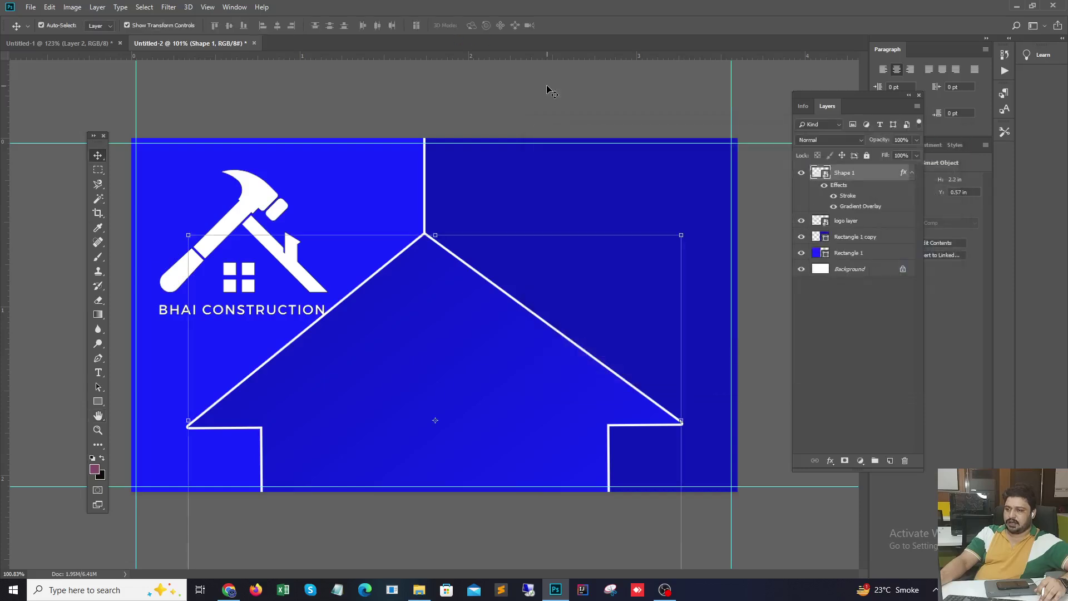
pyautogui.click(554, 93)
# - Place the logo inside the house arrow, centred under its peak, and bring the logo layer above Shape 1
pyautogui.scroll(-2, 228, 551)
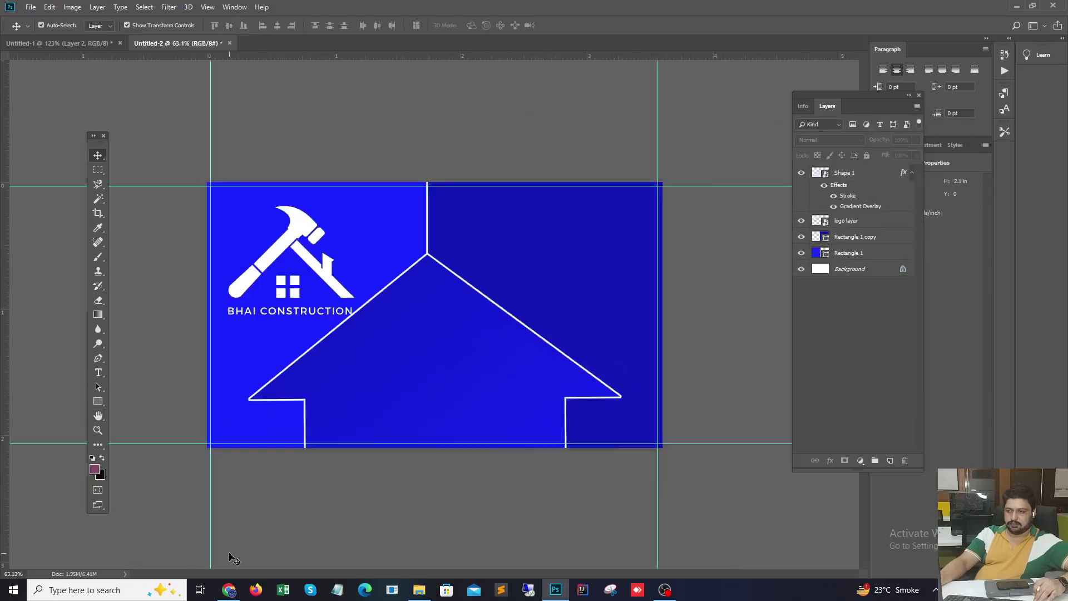
pyautogui.moveTo(319, 272); pyautogui.dragTo(448, 338)
pyautogui.moveTo(848, 220); pyautogui.dragTo(848, 168)
pyautogui.moveTo(447, 321); pyautogui.dragTo(432, 339)
pyautogui.click(428, 489)
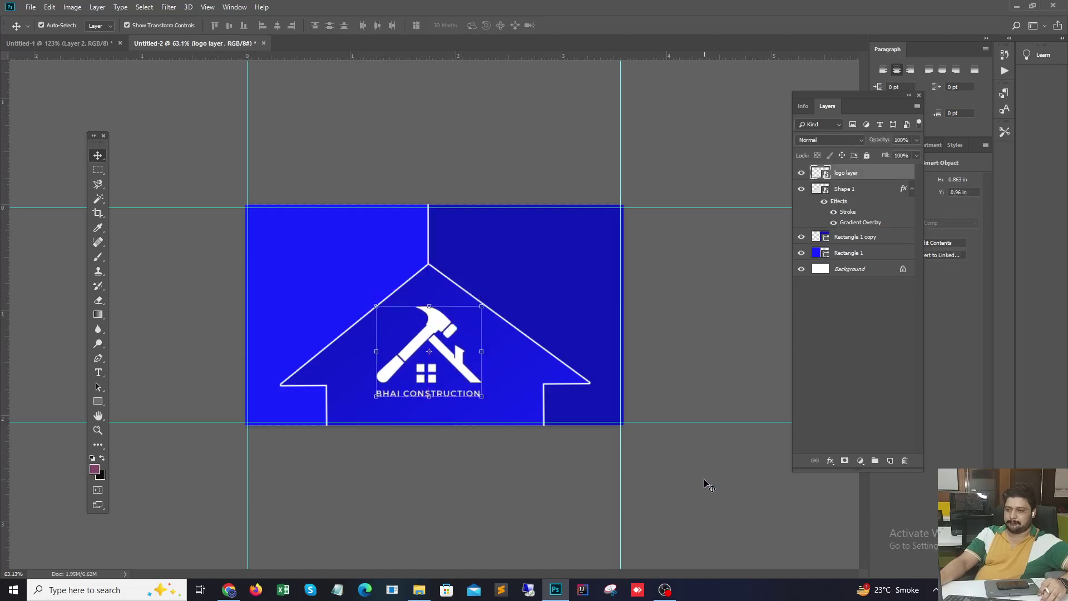
pyautogui.click(439, 483)
pyautogui.scroll(3, 445, 485)
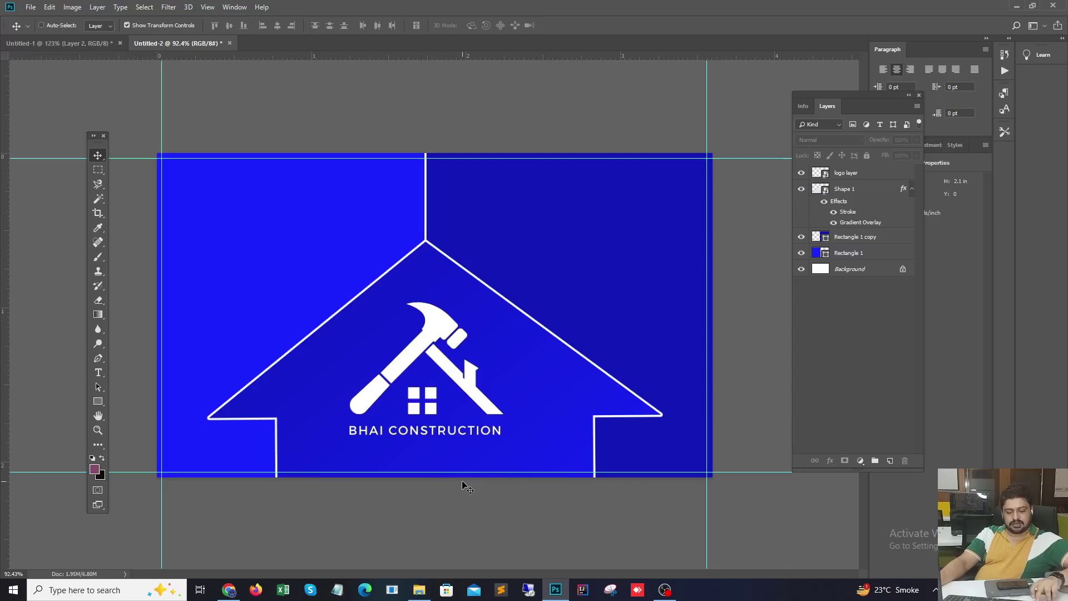
# - Begin saving the card to the Desktop, creating and opening a new folder named "bhai cons logo" there
pyautogui.hotkey('ctrl', 's')
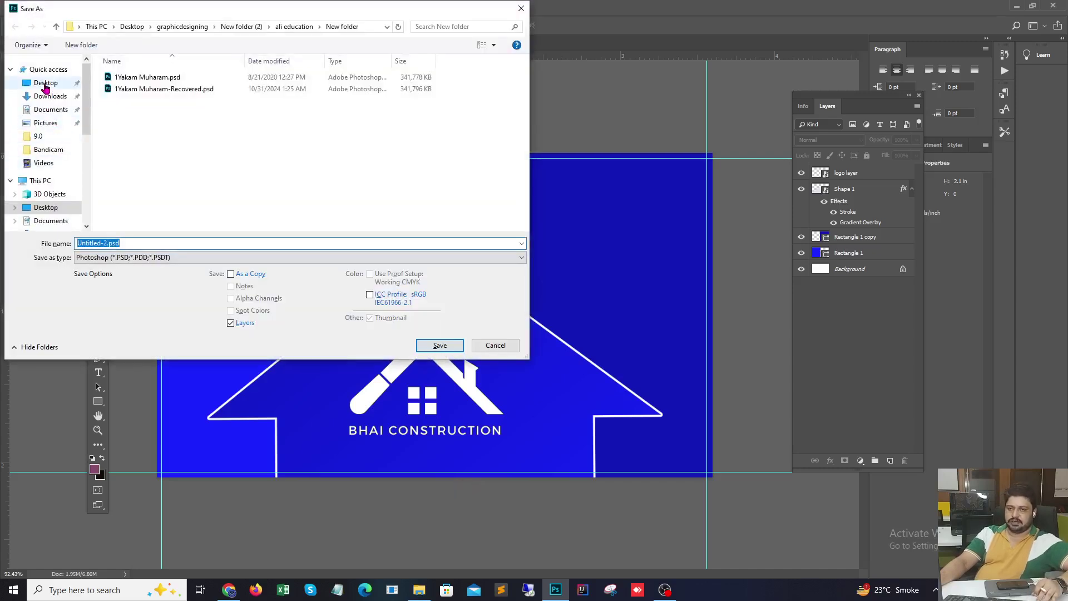
pyautogui.click(46, 82)
pyautogui.click(155, 242)
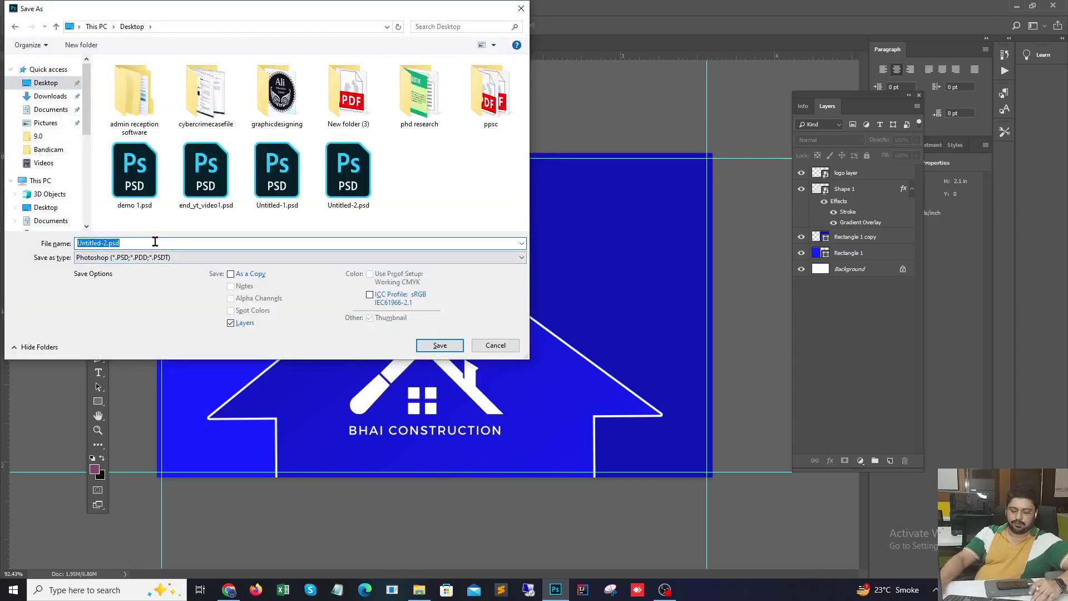
pyautogui.press('BackSpace')
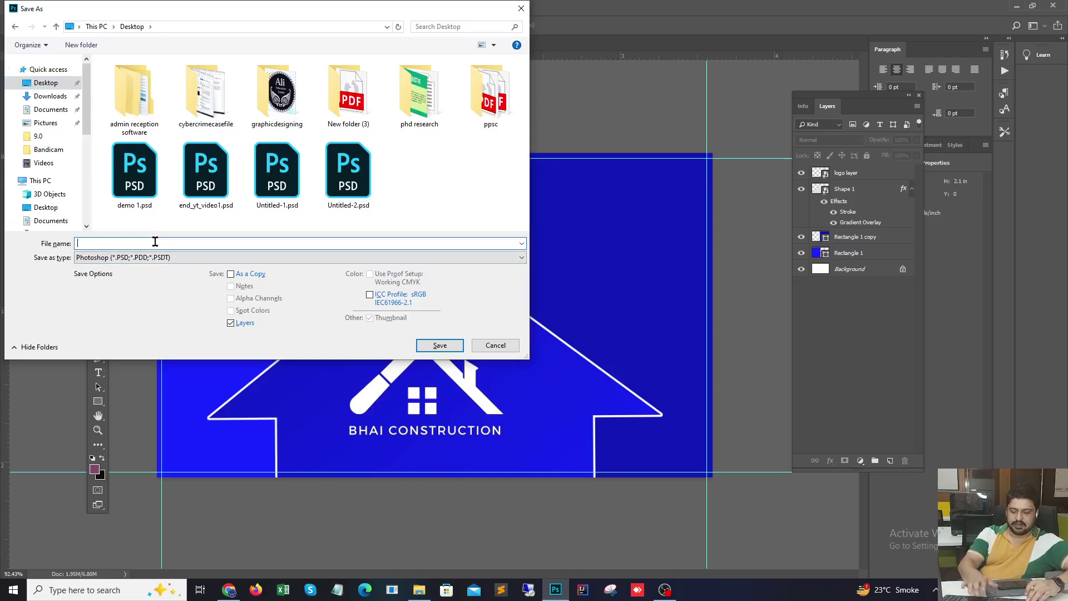
pyautogui.rightClick(473, 178)
pyautogui.moveTo(517, 321)
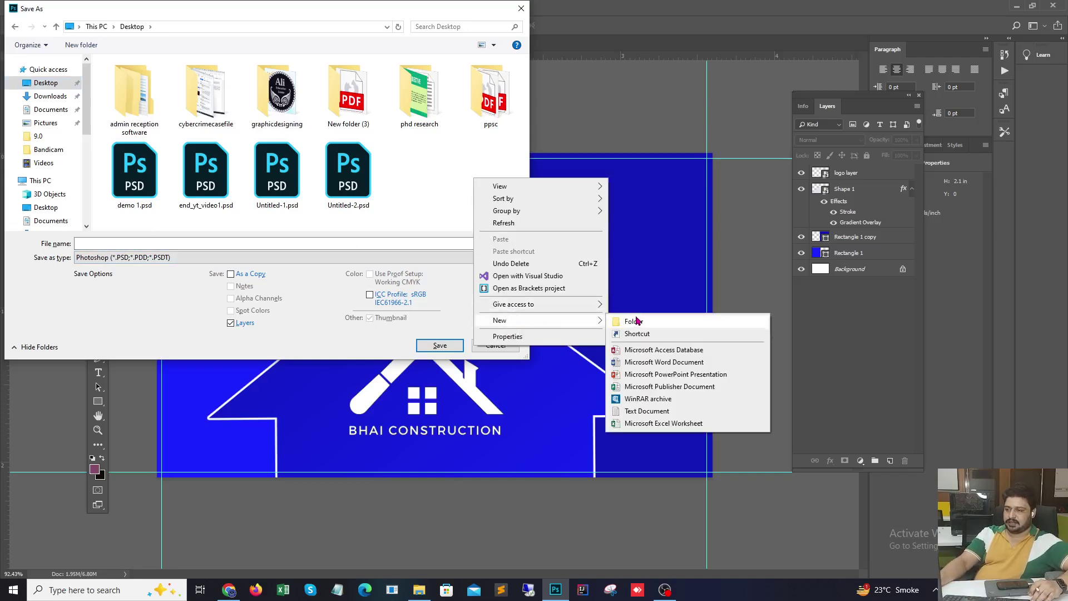
pyautogui.click(634, 321)
pyautogui.write('bh')
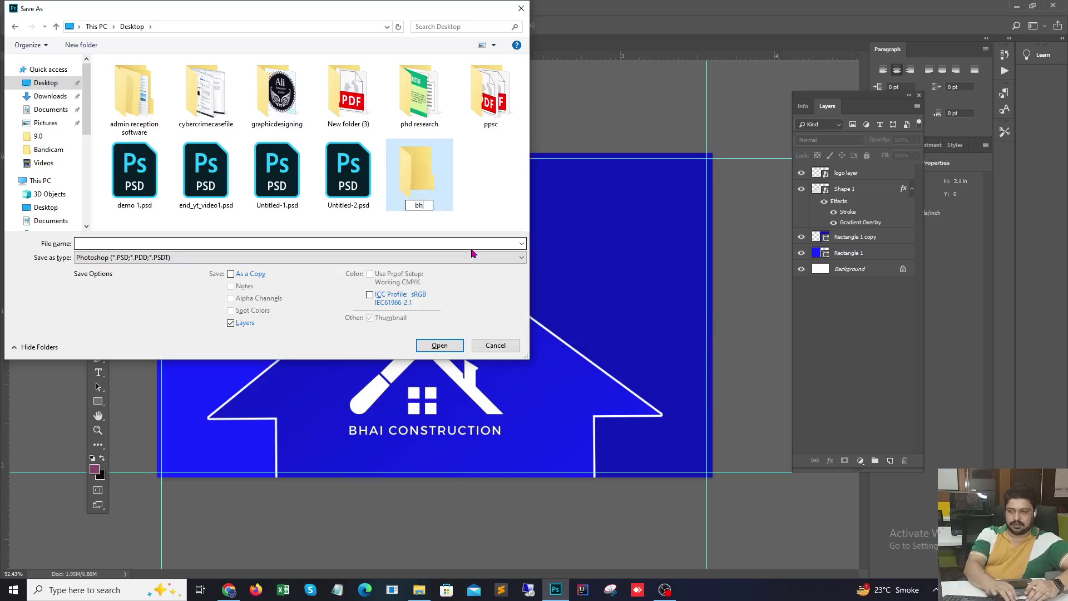
pyautogui.write('ai cons logo')
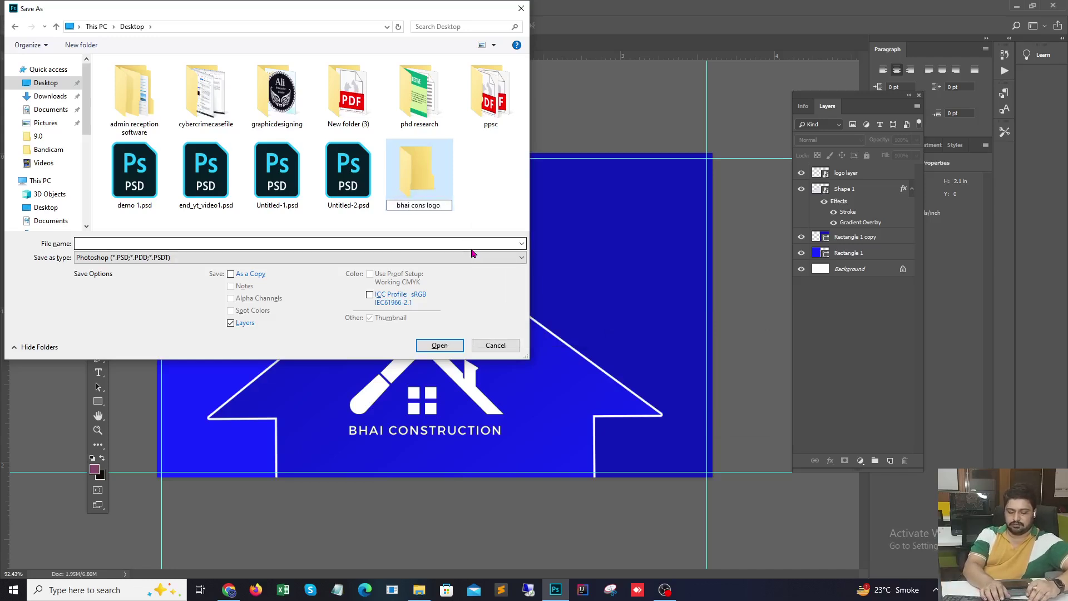
pyautogui.press('Return')
pyautogui.press('Return')
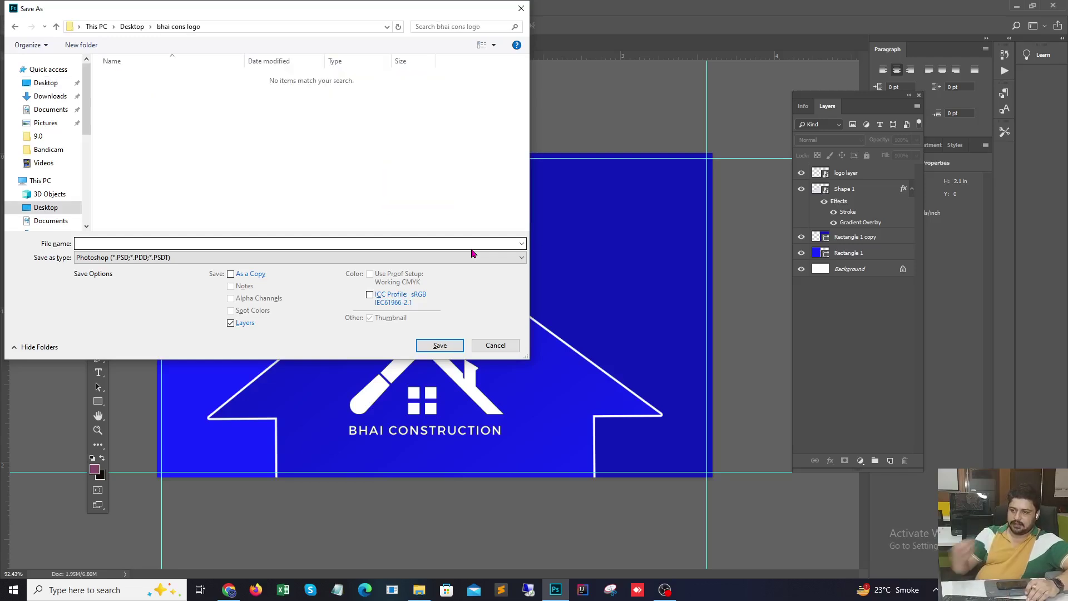
# - Save the design as "front side" in Photoshop format with Maximize Compatibility enabled
pyautogui.click(468, 245)
pyautogui.write('front side')
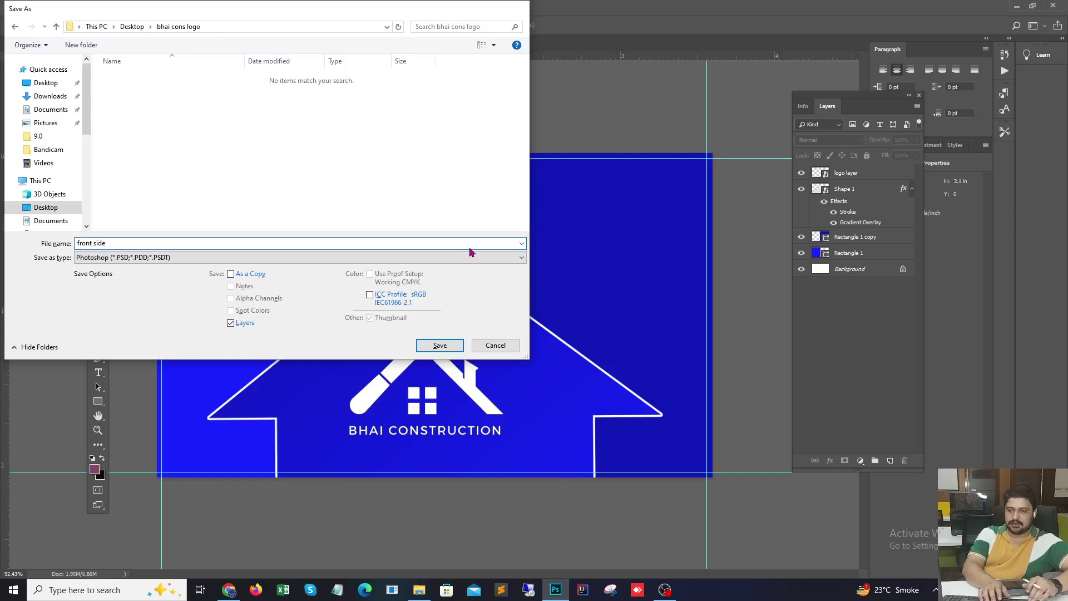
pyautogui.press('Return')
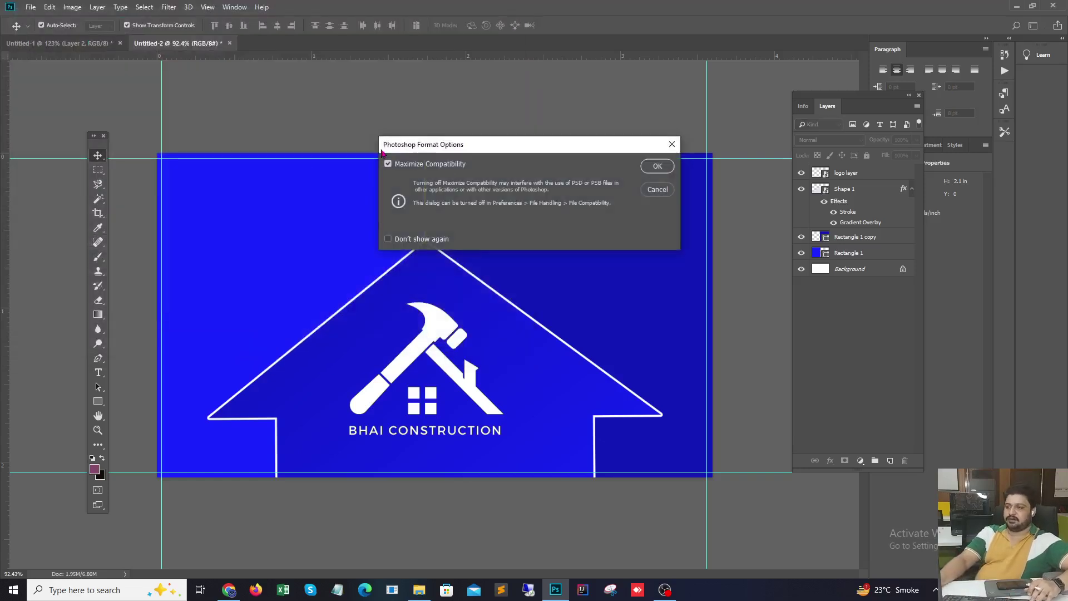
pyautogui.click(668, 171)
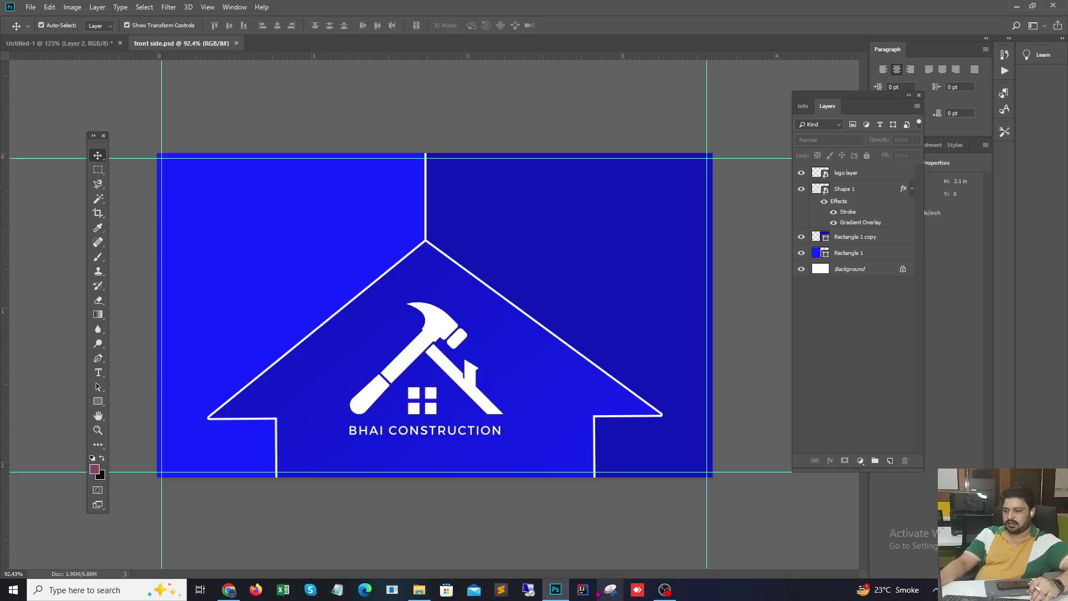
# - Switch to Chrome and review the phone number and postal address in the bhaiconstruction.co.uk header
pyautogui.click(239, 591)
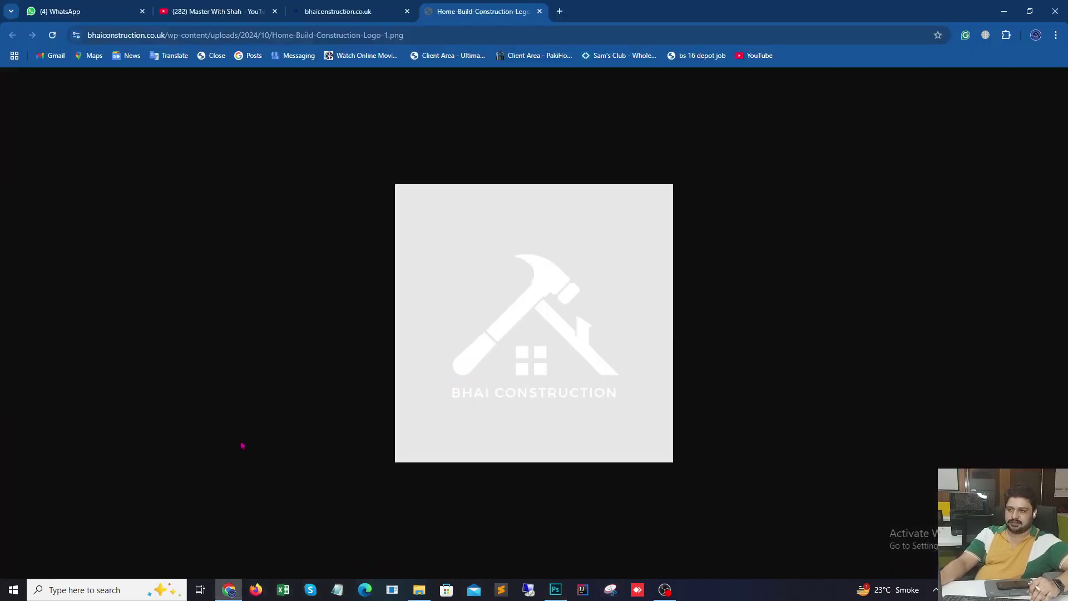
pyautogui.click(339, 11)
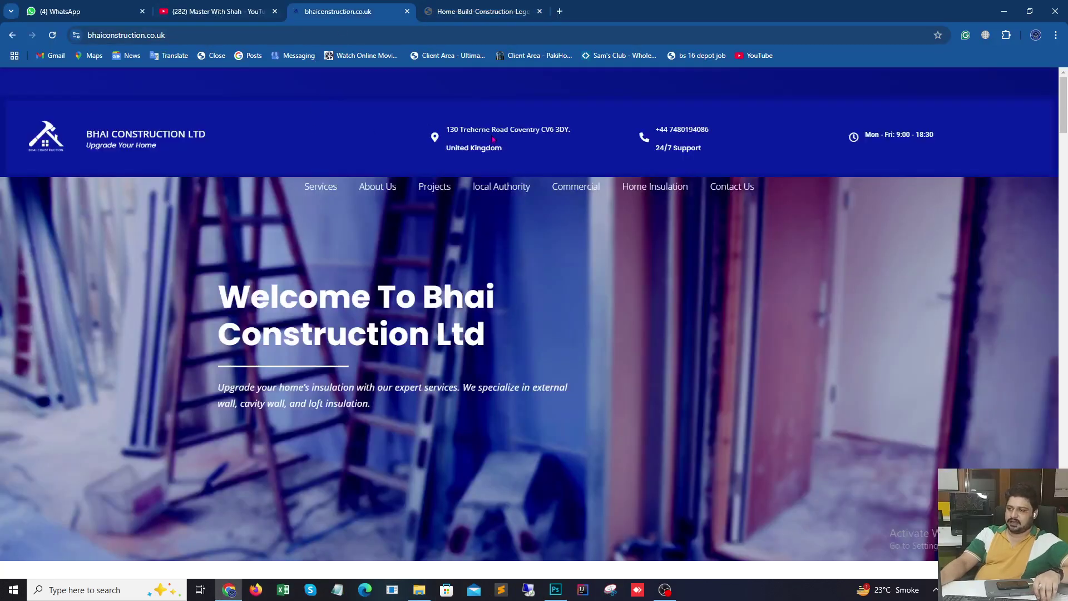
pyautogui.tripleClick(684, 124)
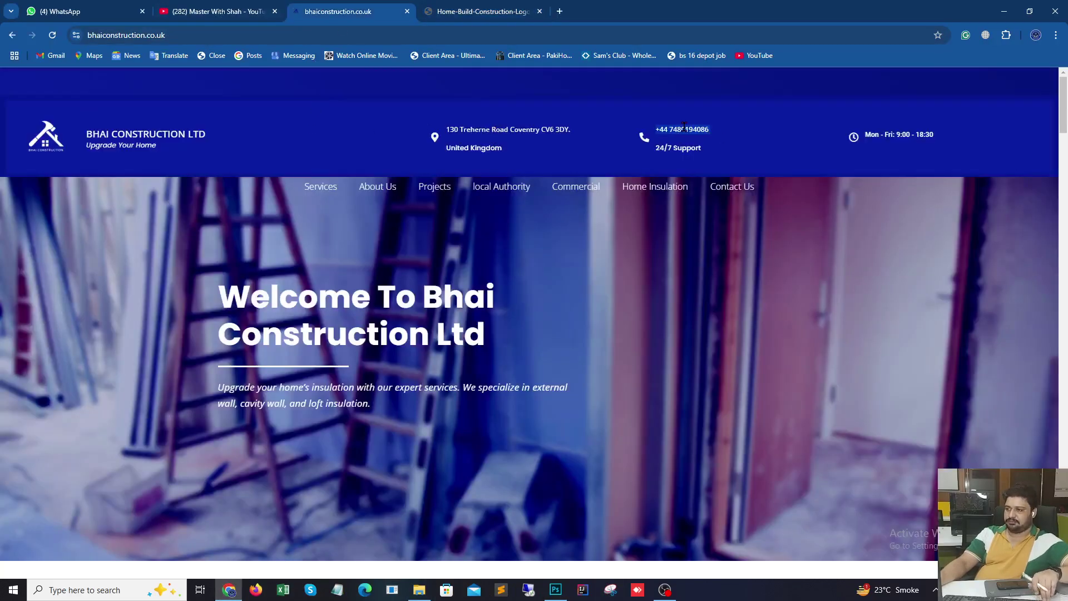
pyautogui.click(507, 123)
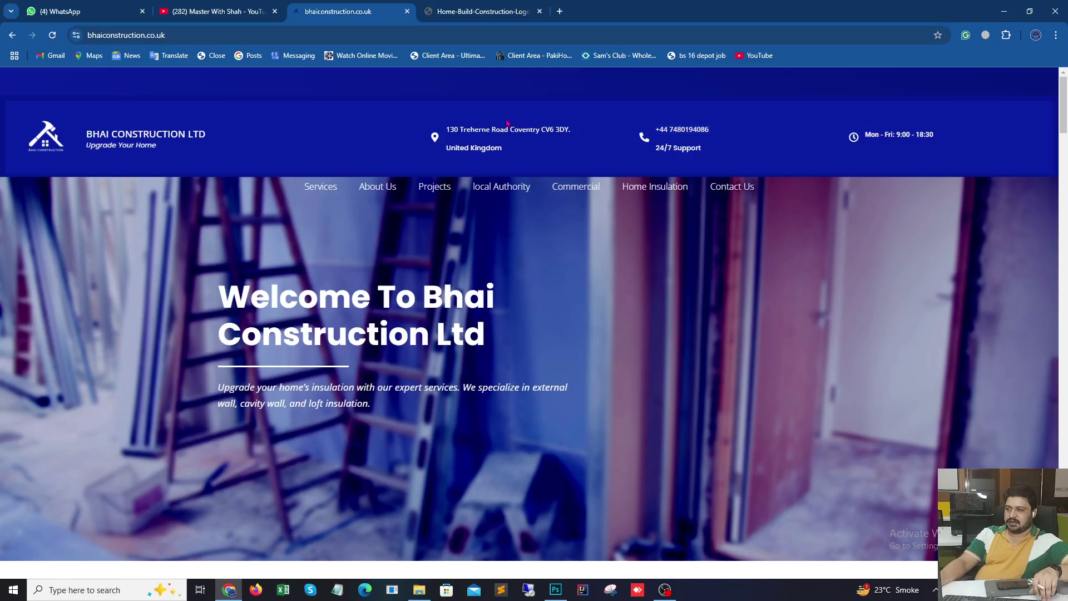
pyautogui.tripleClick(509, 128)
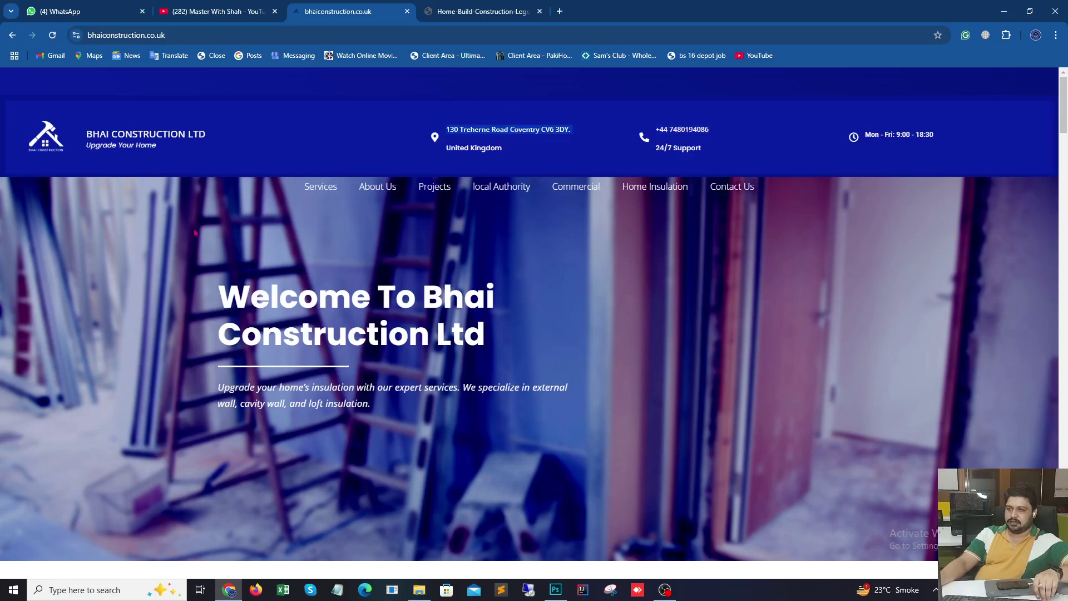
# - Copy the tagline "Upgrade Your Home", highlight the company name, and check the website's details against the card in Photoshop
pyautogui.tripleClick(139, 145)
pyautogui.hotkey('ctrl', 'c')
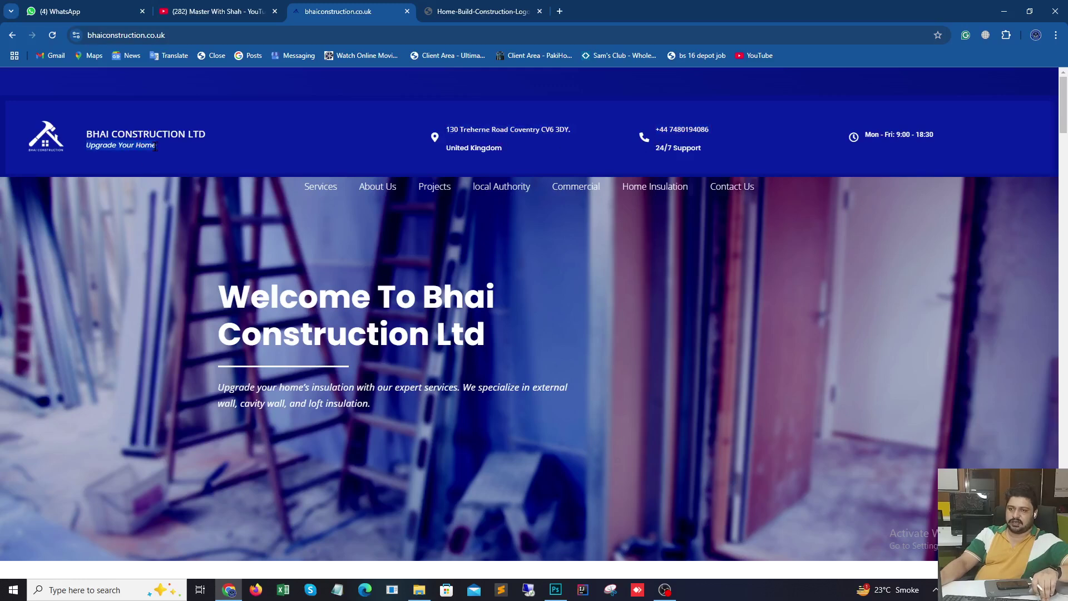
pyautogui.tripleClick(145, 135)
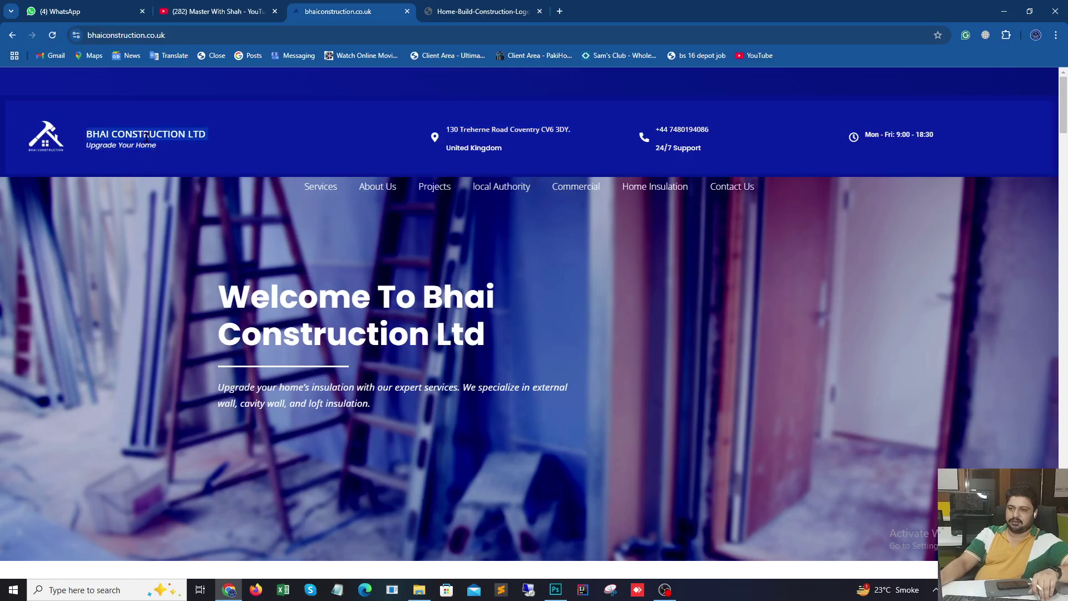
pyautogui.doubleClick(147, 136)
pyautogui.click(147, 137)
pyautogui.moveTo(203, 134); pyautogui.dragTo(85, 134)
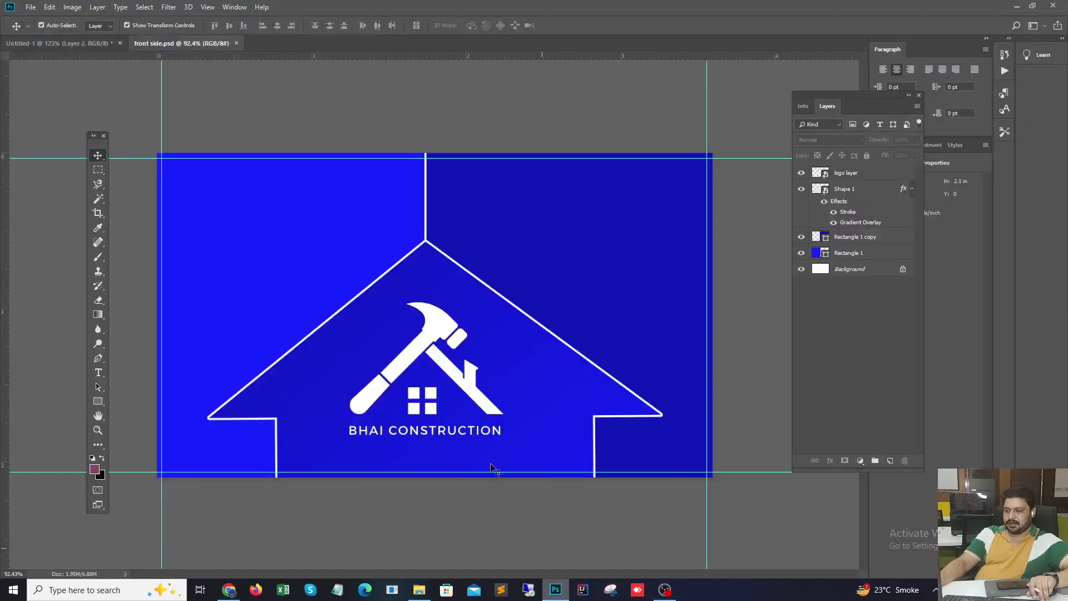
pyautogui.click(555, 589)
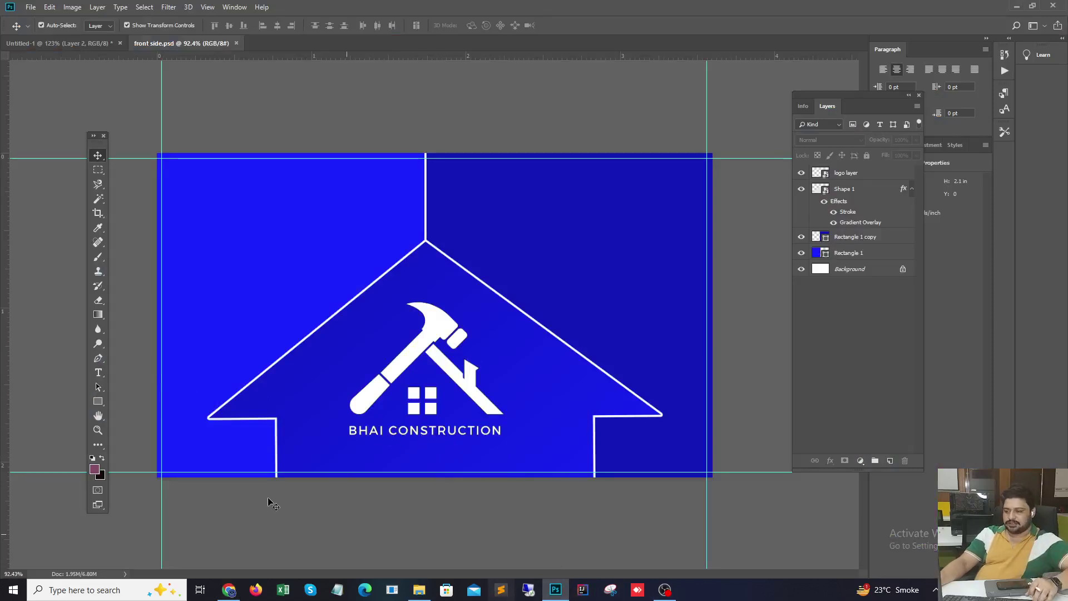
pyautogui.click(229, 590)
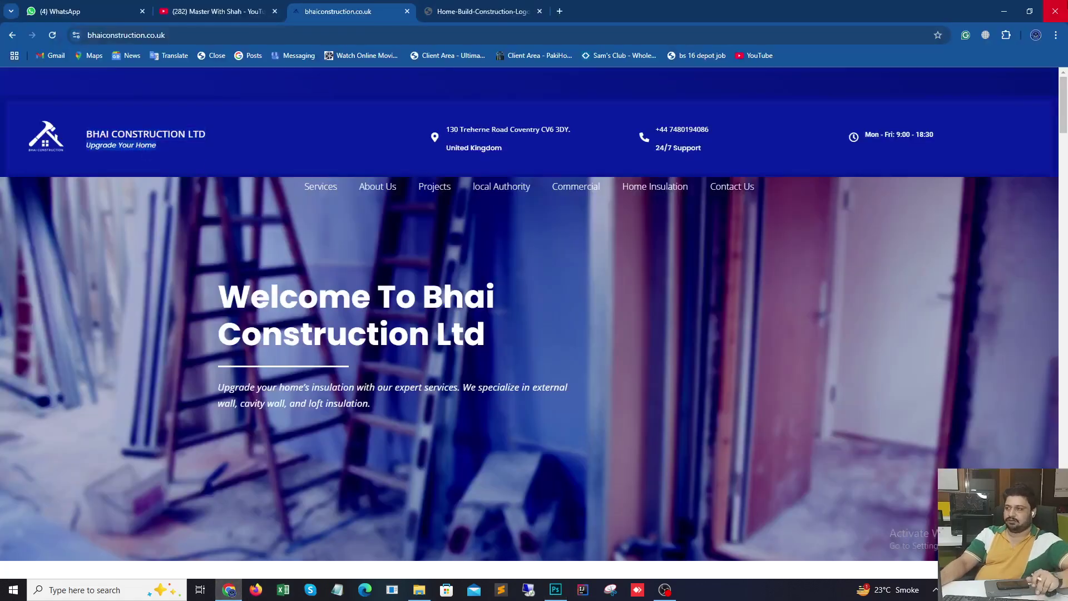
# - Switch to Photoshop and paste the copied tagline "Upgrade Your Home" as new text near the lower left of the card
pyautogui.hotkey('alt', 'Tab')
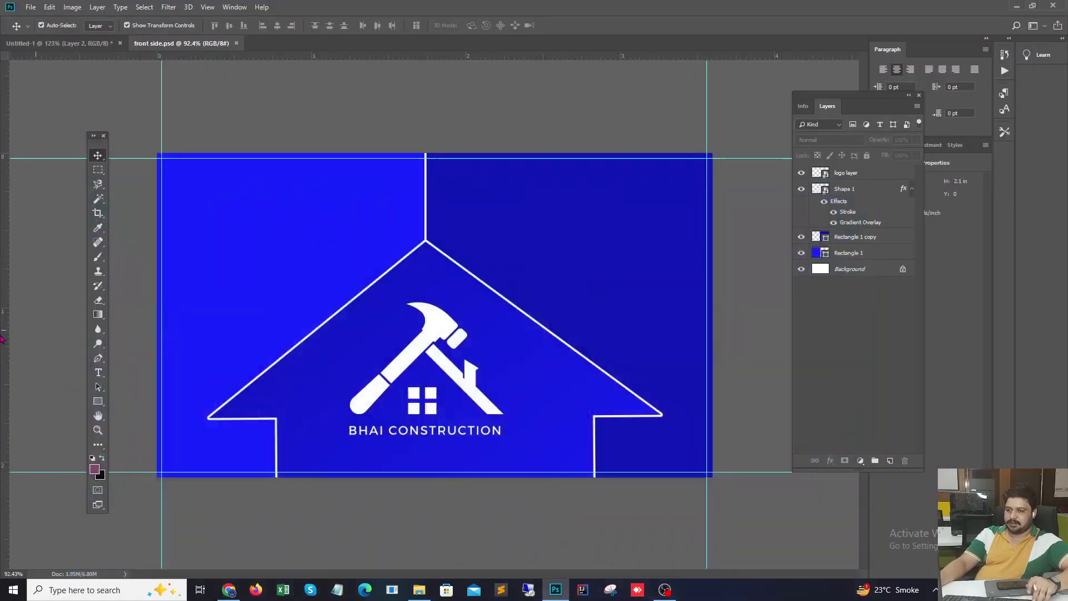
pyautogui.click(98, 376)
pyautogui.click(337, 462)
pyautogui.hotkey('ctrl', 'v')
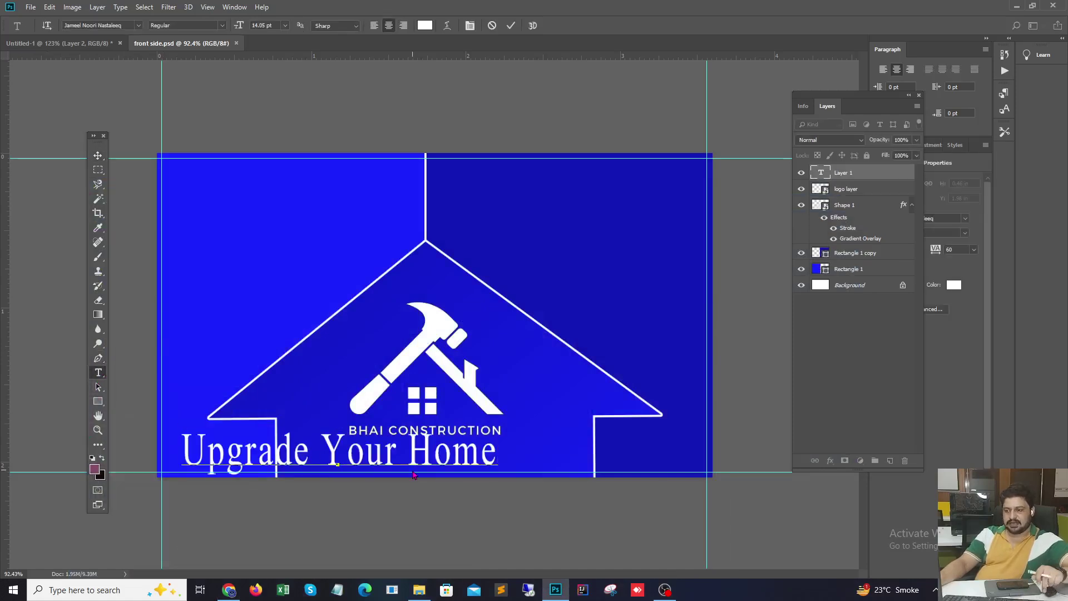
# - Select all of the tagline text and bring up the Character settings, placed over the repositioned Layers panel
pyautogui.hotkey('ctrl', 'a')
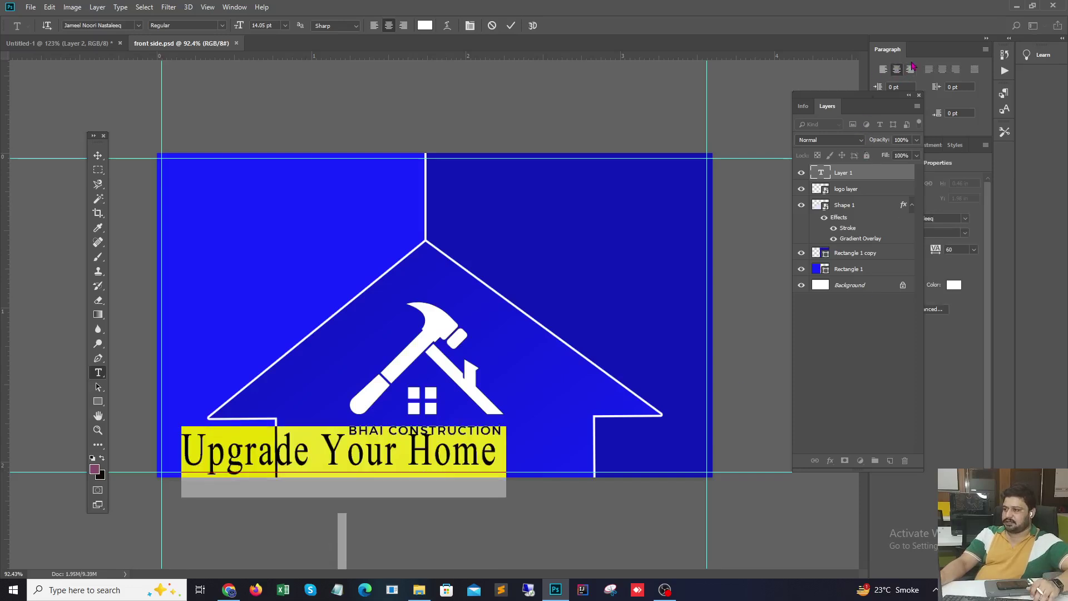
pyautogui.moveTo(896, 106); pyautogui.dragTo(827, 114)
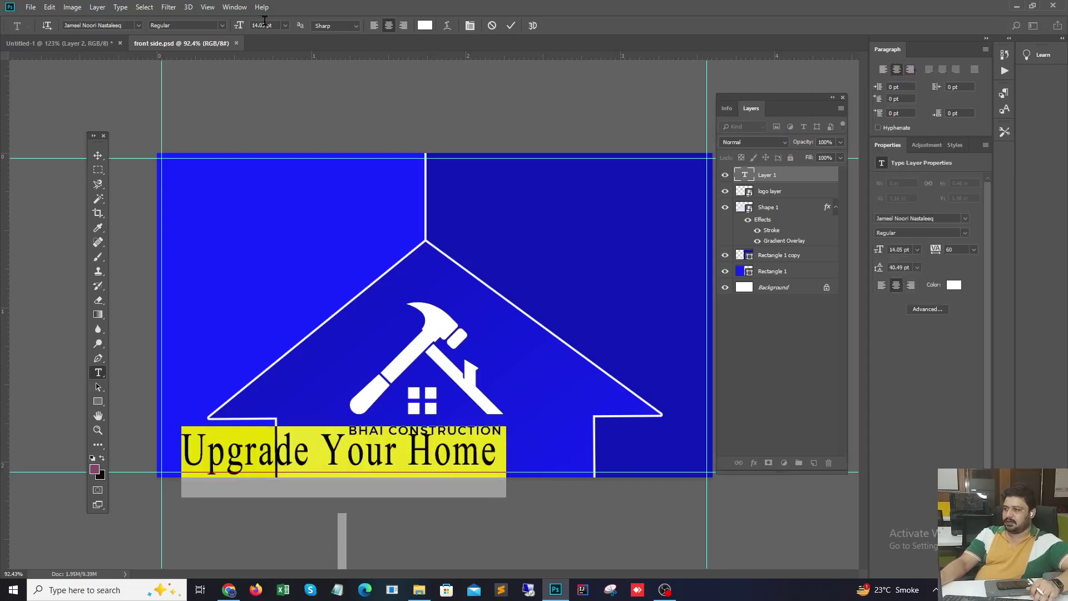
pyautogui.click(234, 7)
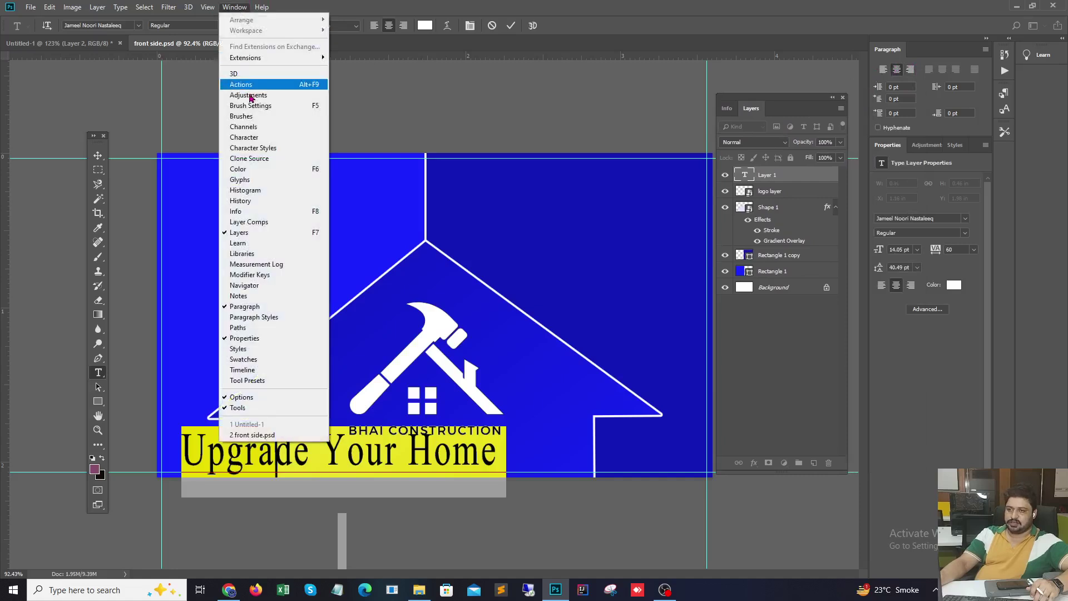
pyautogui.click(254, 138)
pyautogui.moveTo(578, 97); pyautogui.dragTo(806, 183)
# - Preview different fonts on the tagline and set it in Calibri
pyautogui.click(803, 190)
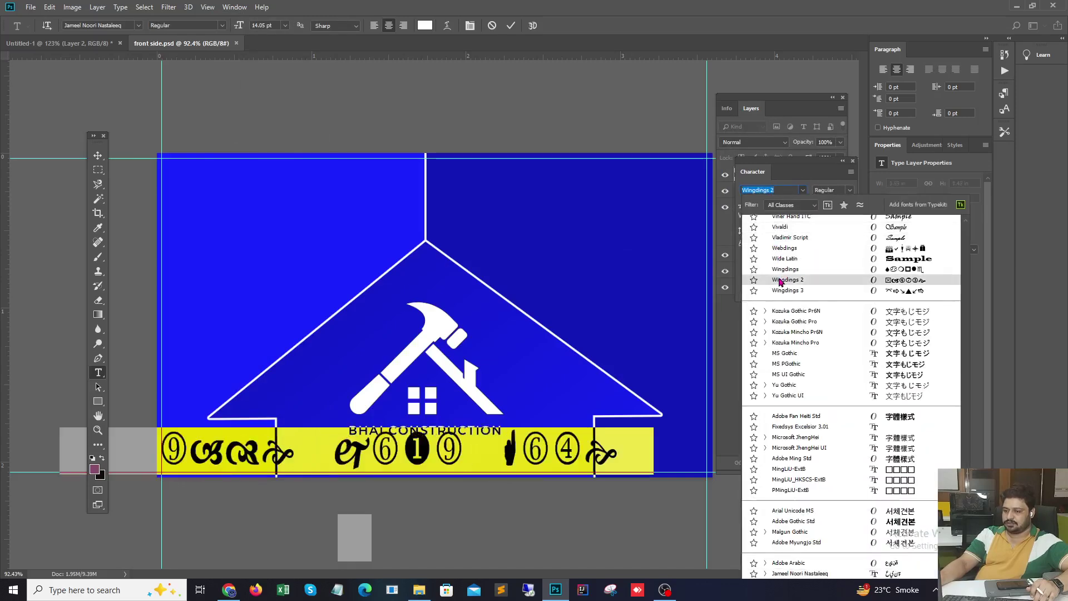
pyautogui.scroll(-1, 780, 282)
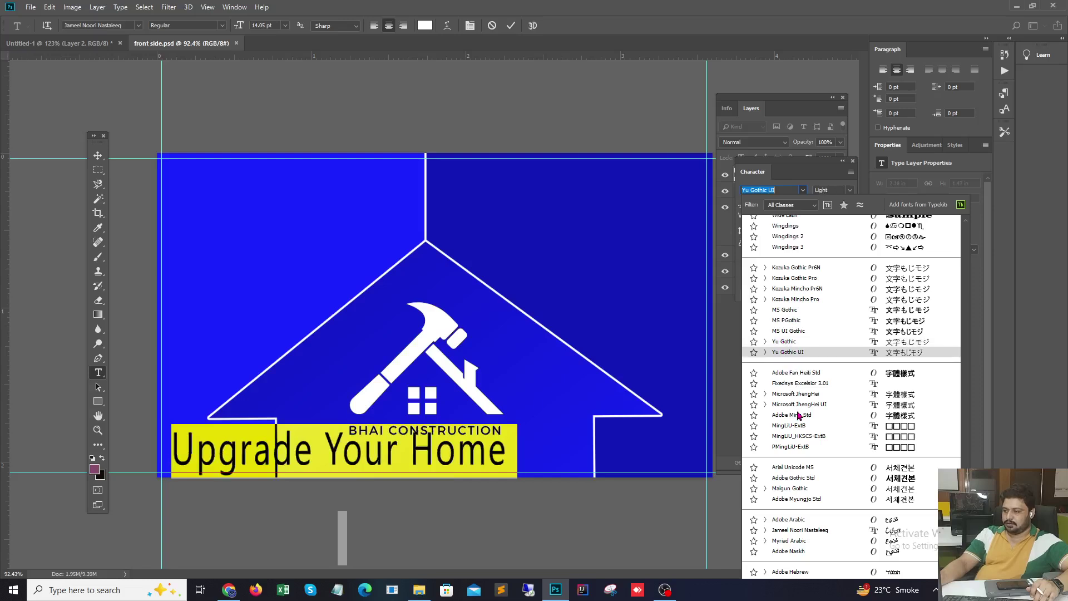
pyautogui.scroll(-3, 795, 423)
pyautogui.scroll(-2, 793, 454)
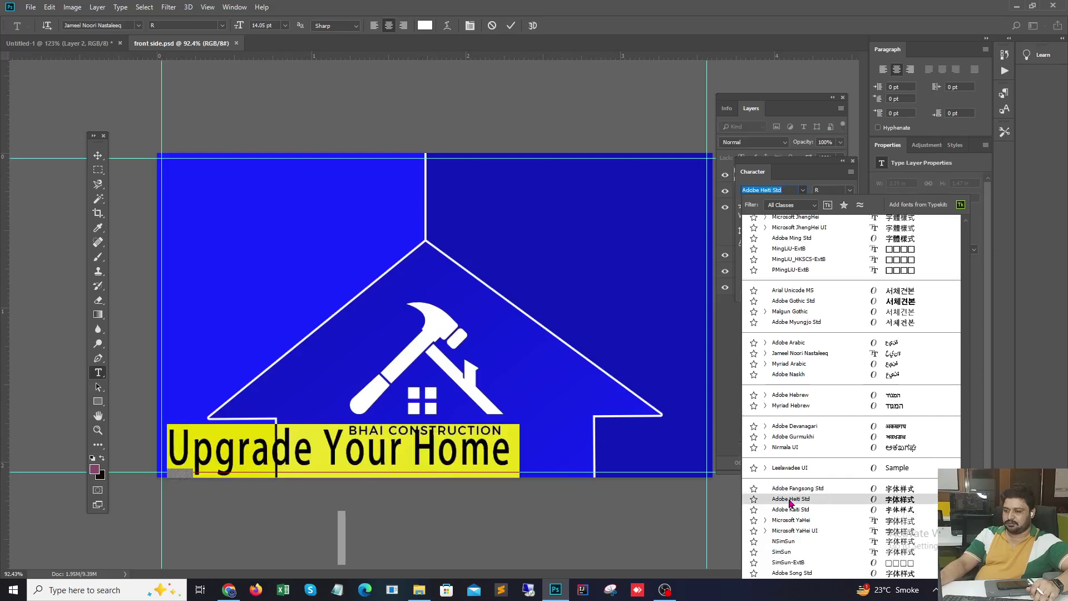
pyautogui.scroll(10, 779, 445)
pyautogui.scroll(6, 769, 370)
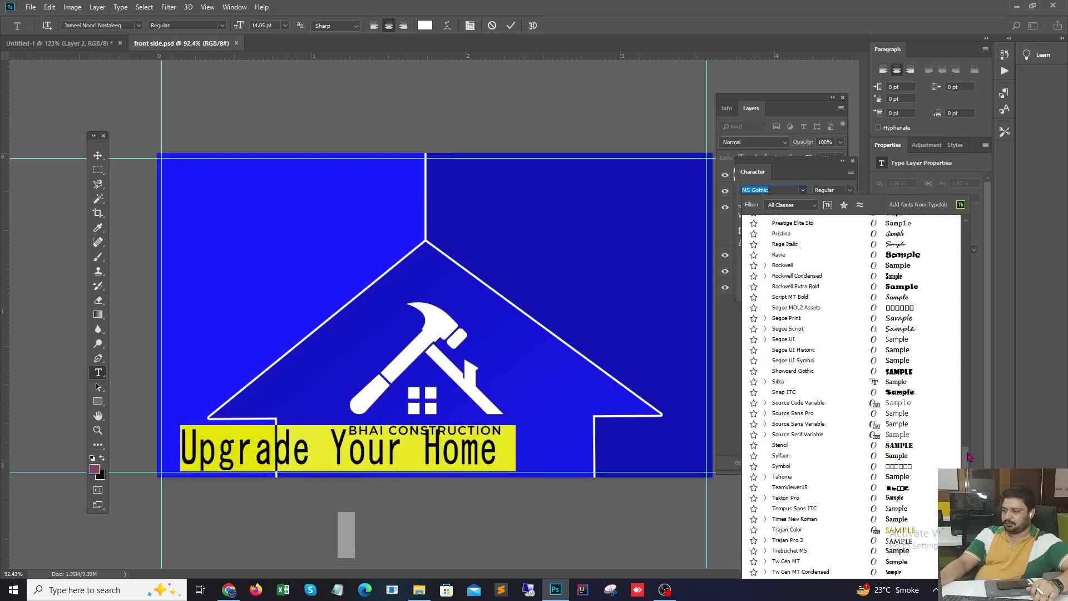
pyautogui.scroll(6, 962, 240)
pyautogui.scroll(10, 777, 361)
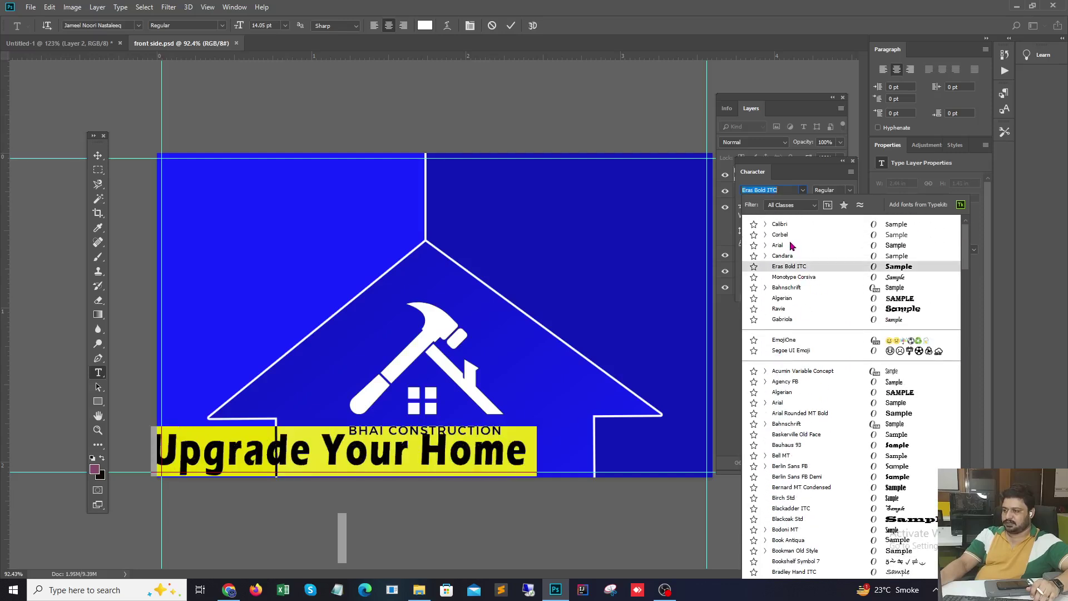
pyautogui.click(784, 224)
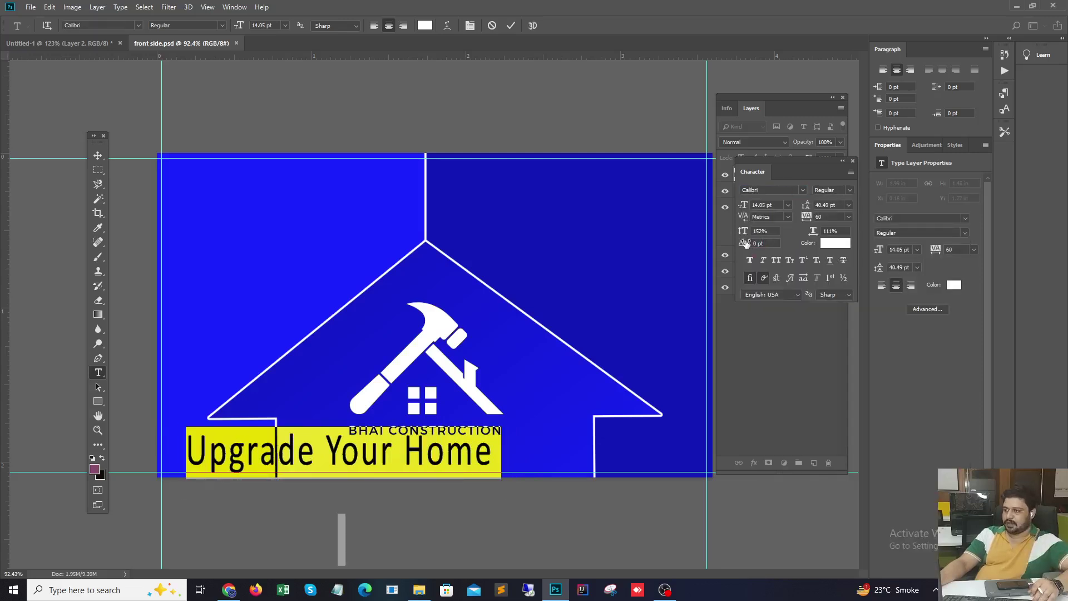
# - Set the tagline's vertical scale to 99%, its horizontal scale to 100%, and its style to Bold
pyautogui.moveTo(743, 233); pyautogui.dragTo(714, 240)
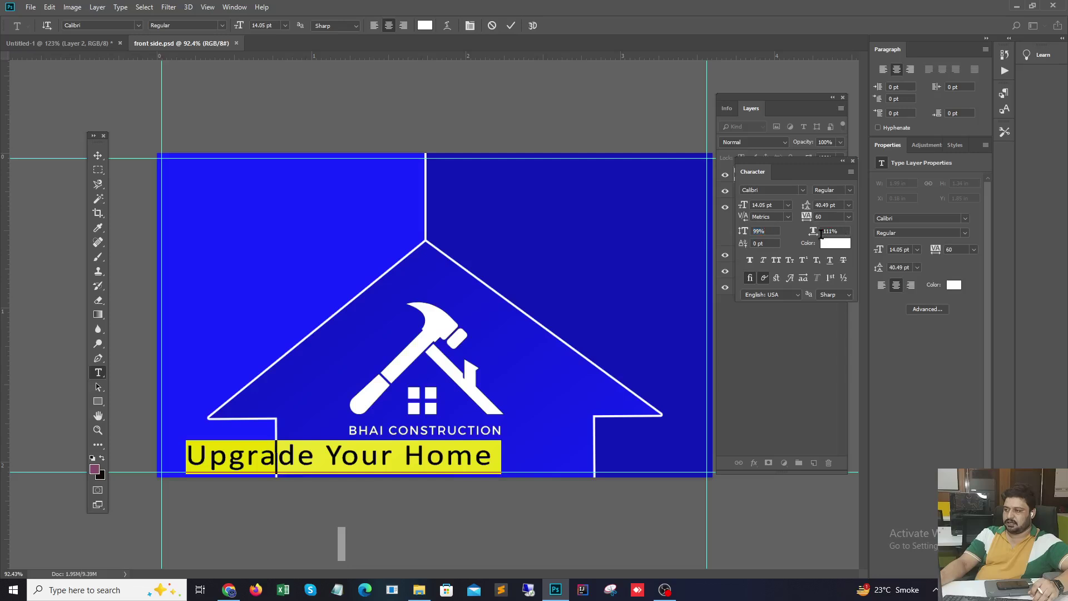
pyautogui.moveTo(814, 232); pyautogui.dragTo(811, 234)
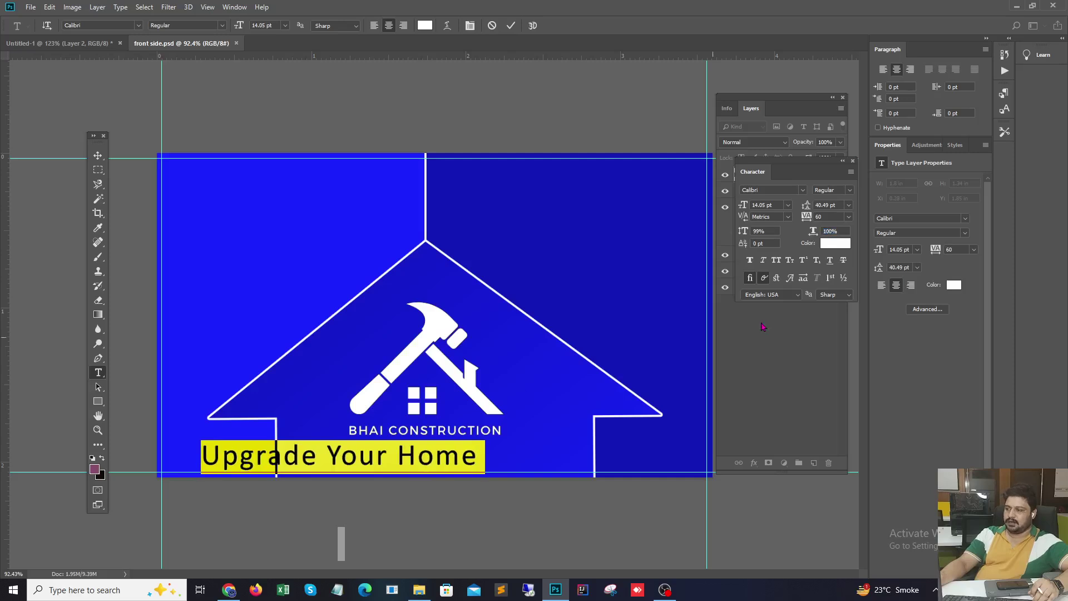
pyautogui.click(848, 191)
pyautogui.click(835, 238)
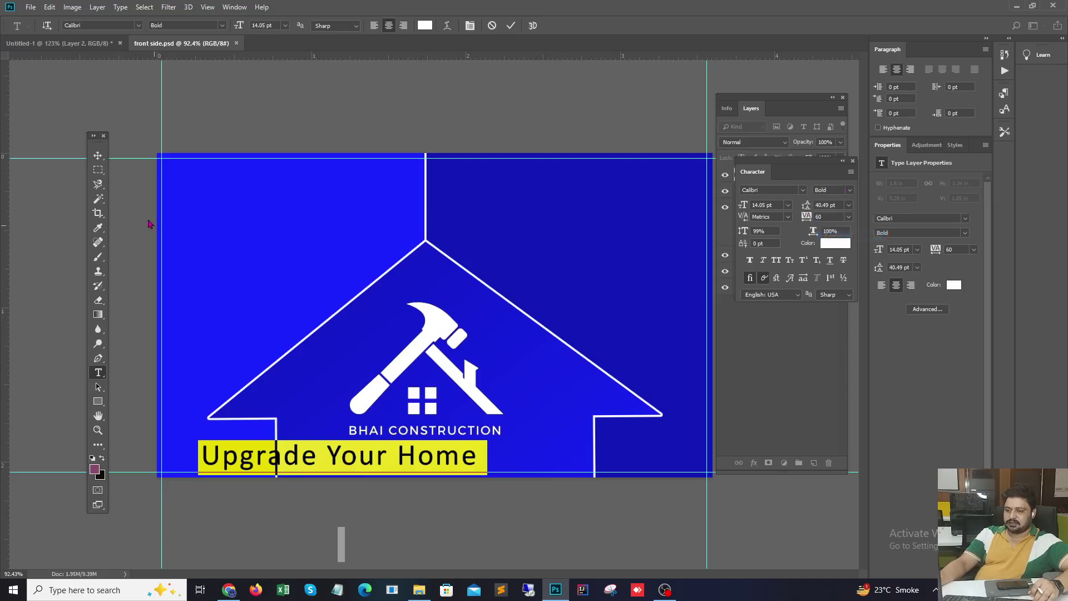
# - Move the tagline into the house arrow's base, then shift the logo and tagline slightly upward so the tagline sits beneath the company name
pyautogui.click(98, 155)
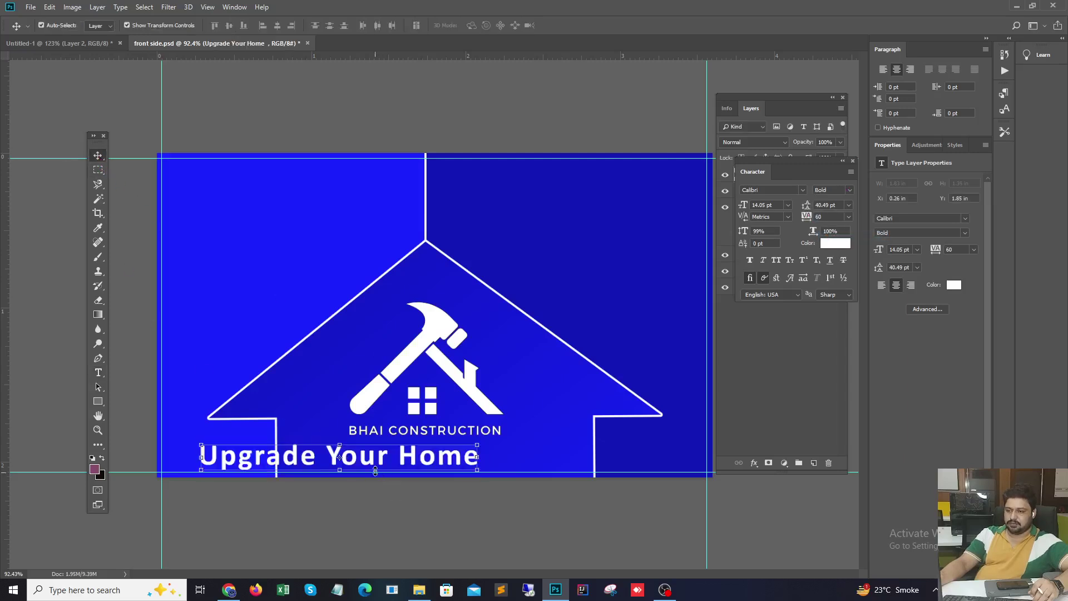
pyautogui.moveTo(378, 464); pyautogui.dragTo(477, 463)
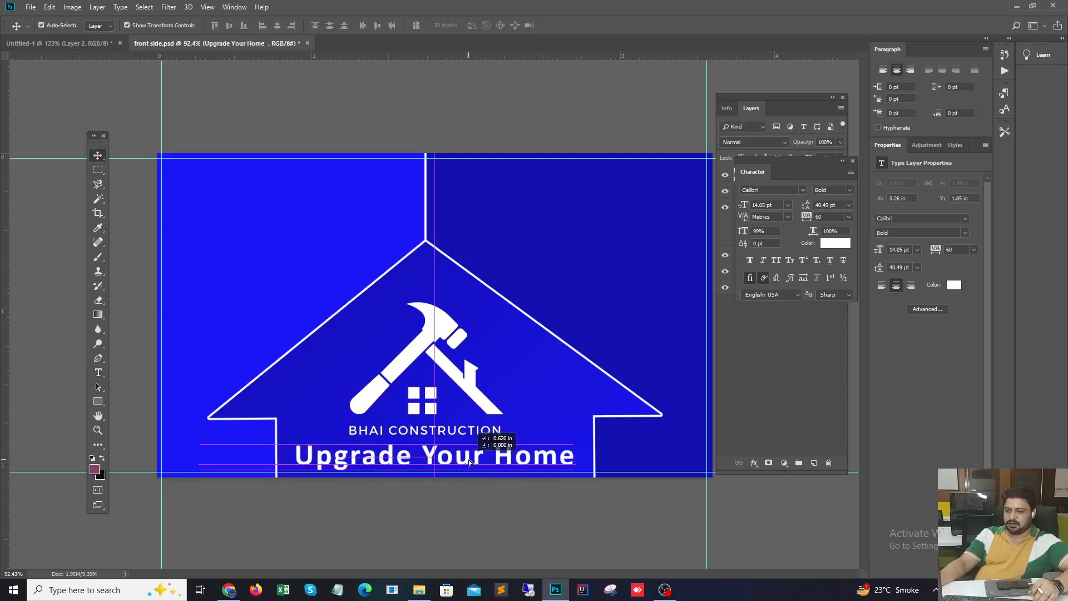
pyautogui.moveTo(468, 460); pyautogui.dragTo(468, 459)
pyautogui.click(460, 505)
pyautogui.moveTo(433, 335); pyautogui.dragTo(433, 311)
pyautogui.click(369, 519)
pyautogui.moveTo(410, 462); pyautogui.dragTo(406, 448)
pyautogui.click(400, 517)
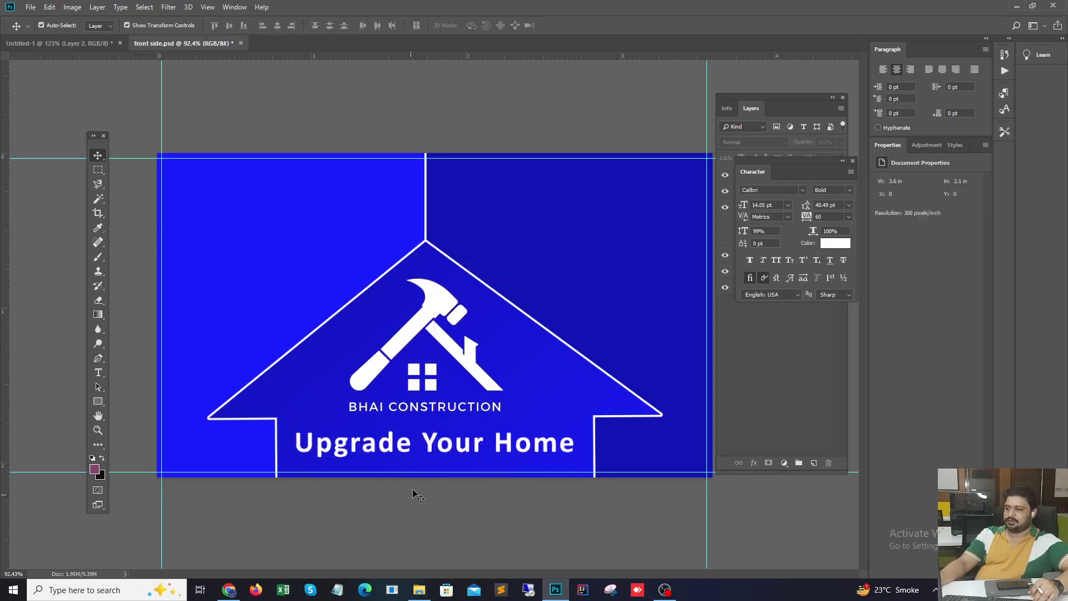
pyautogui.click(435, 443)
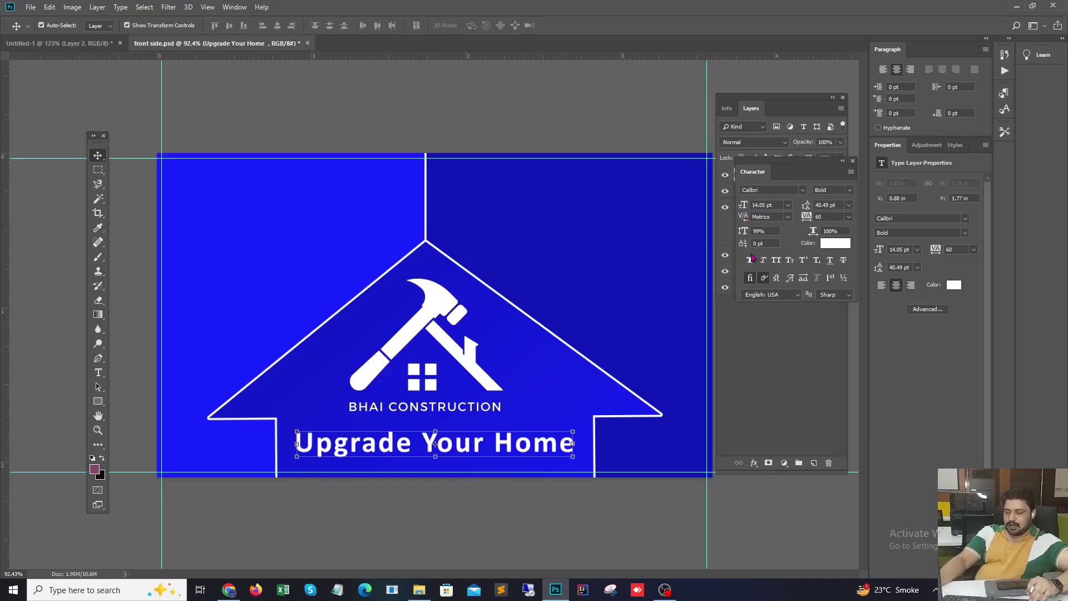
pyautogui.click(478, 562)
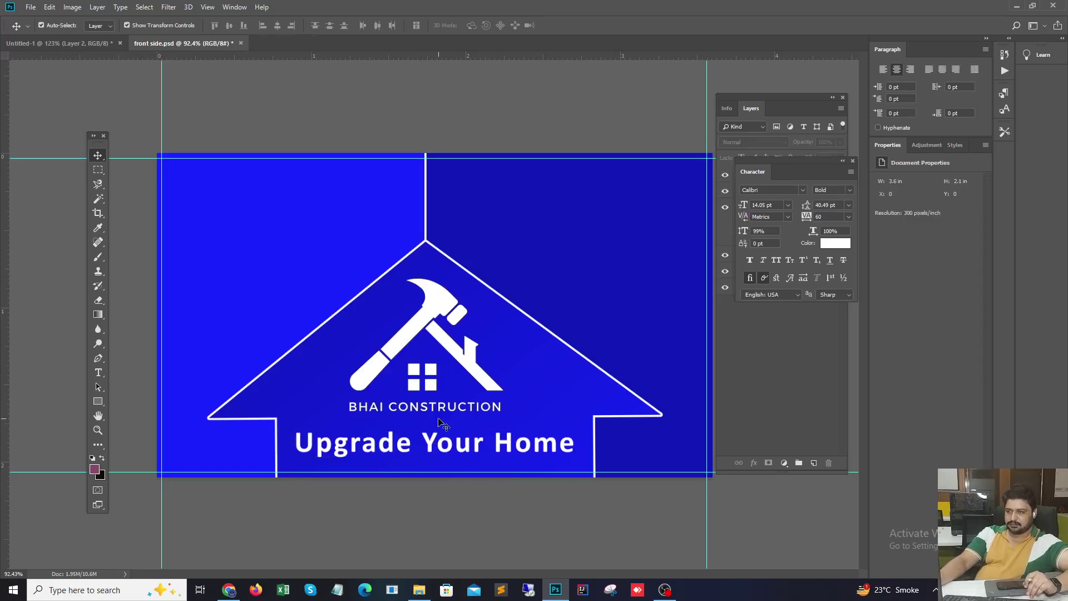
# - Switch to Chrome and examine the insulation, rendering and cladding services on bhaiconstruction.co.uk, then return to the card in Photoshop
pyautogui.click(229, 589)
pyautogui.scroll(-9, 359, 288)
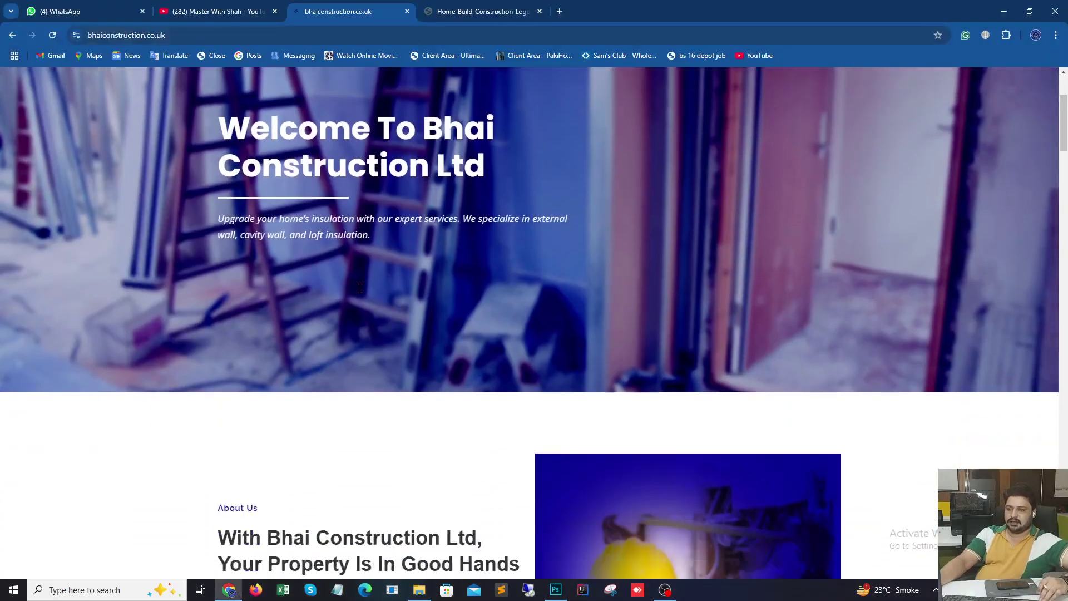
pyautogui.scroll(-10, 360, 293)
pyautogui.scroll(2, 531, 310)
pyautogui.scroll(-9, 531, 311)
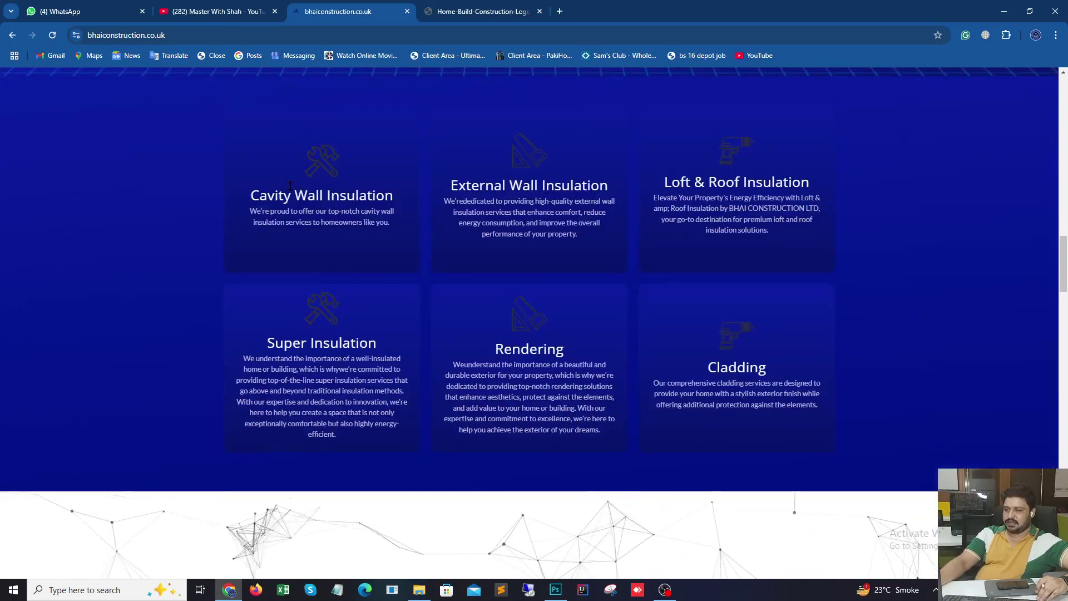
pyautogui.tripleClick(314, 197)
pyautogui.tripleClick(529, 185)
pyautogui.click(706, 177)
pyautogui.scroll(-9, 544, 337)
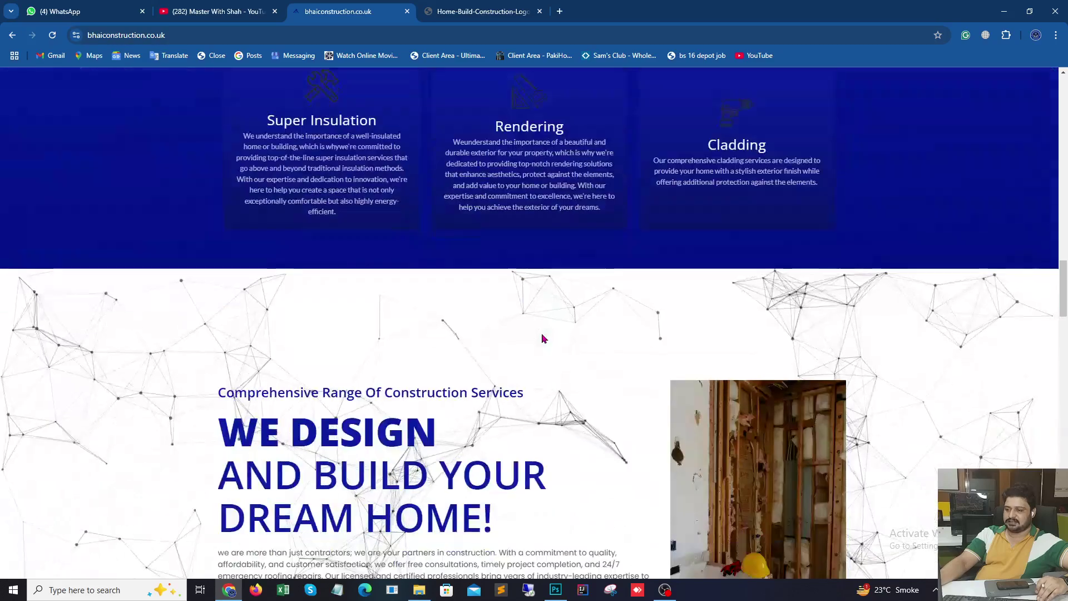
pyautogui.scroll(8, 544, 338)
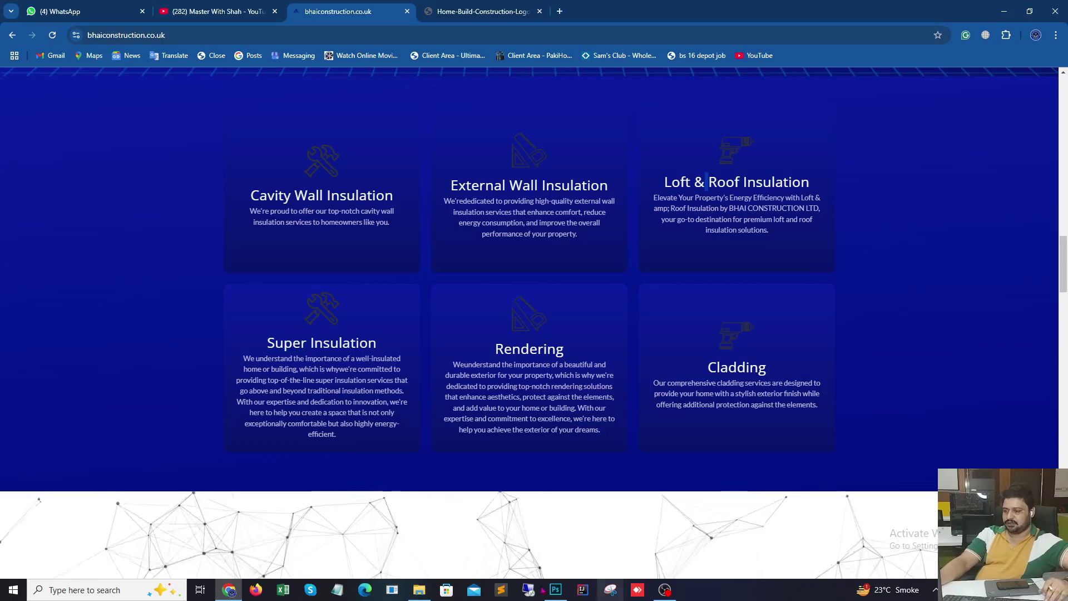
pyautogui.hotkey('alt', 'Tab')
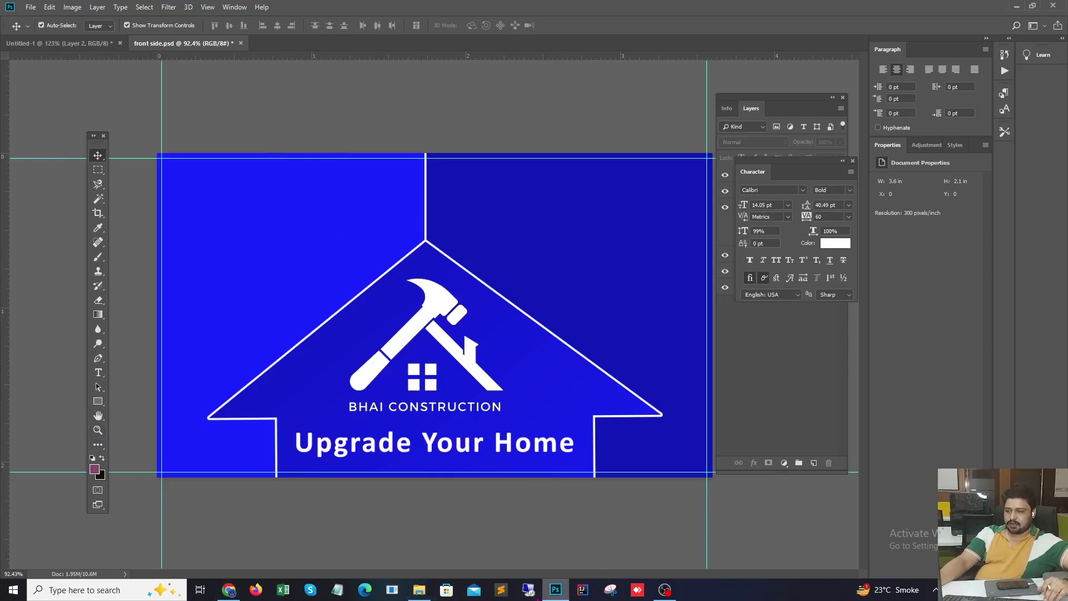
# - Switch to Chrome, search for "cleanpng" in a new browser tab, and open the CleanPNG website
pyautogui.click(229, 534)
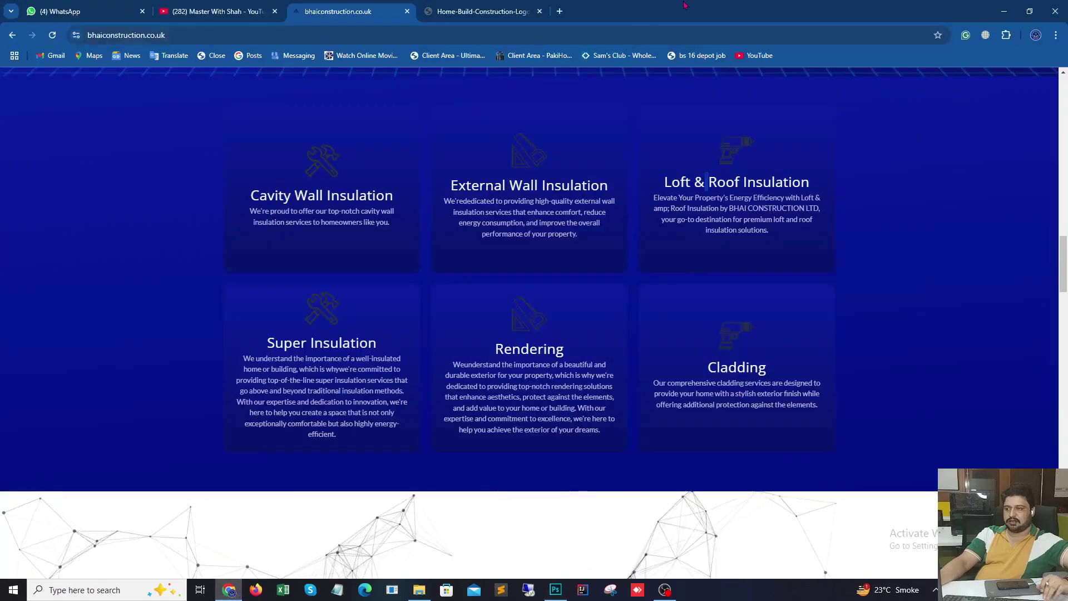
pyautogui.click(521, 8)
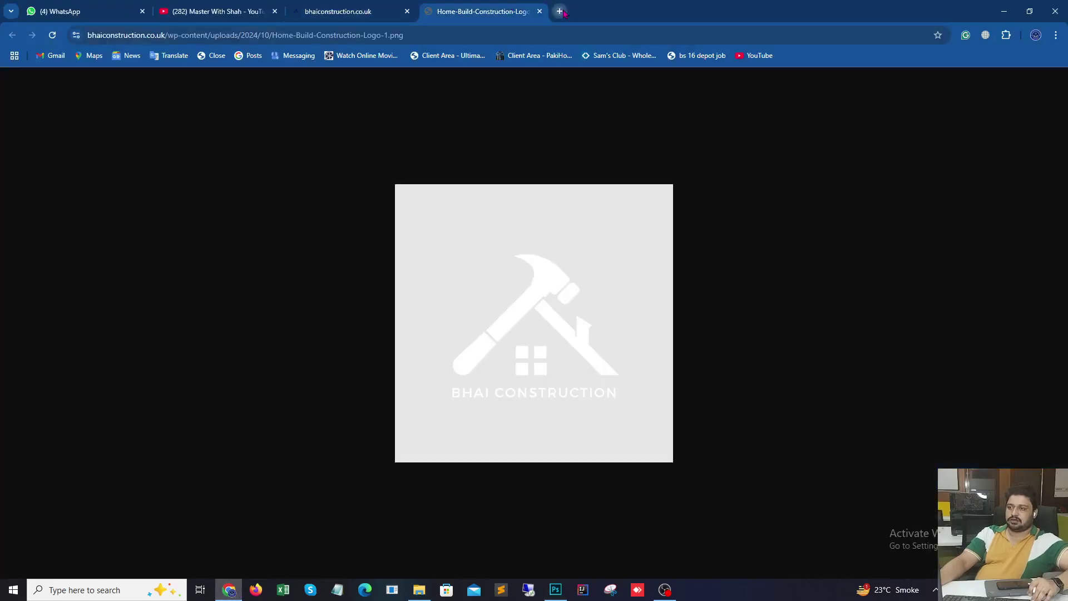
pyautogui.click(563, 12)
pyautogui.write('cleanpng')
pyautogui.press('Return')
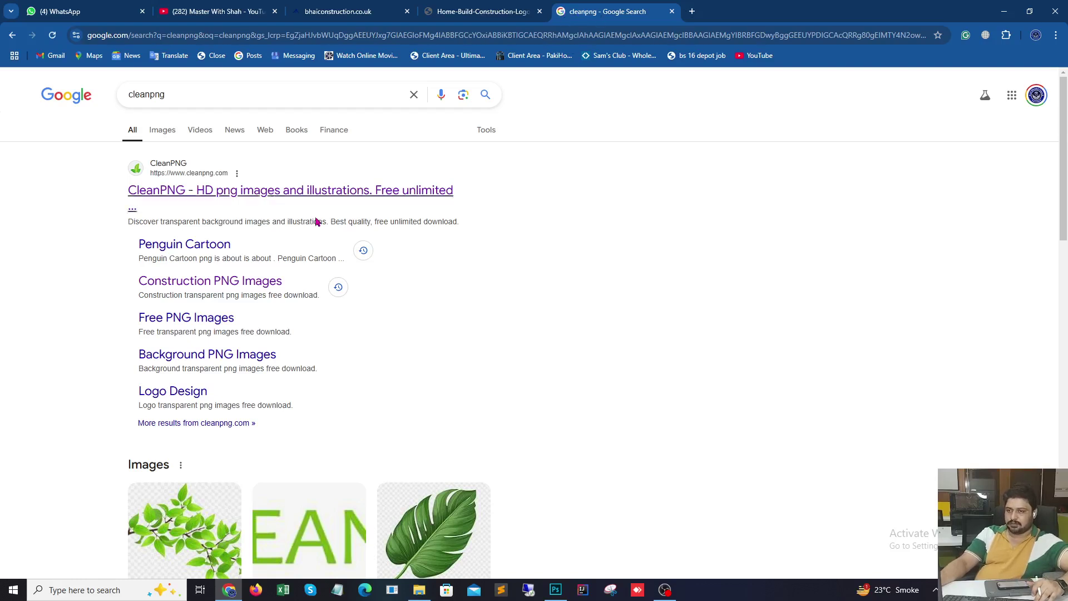
pyautogui.click(335, 190)
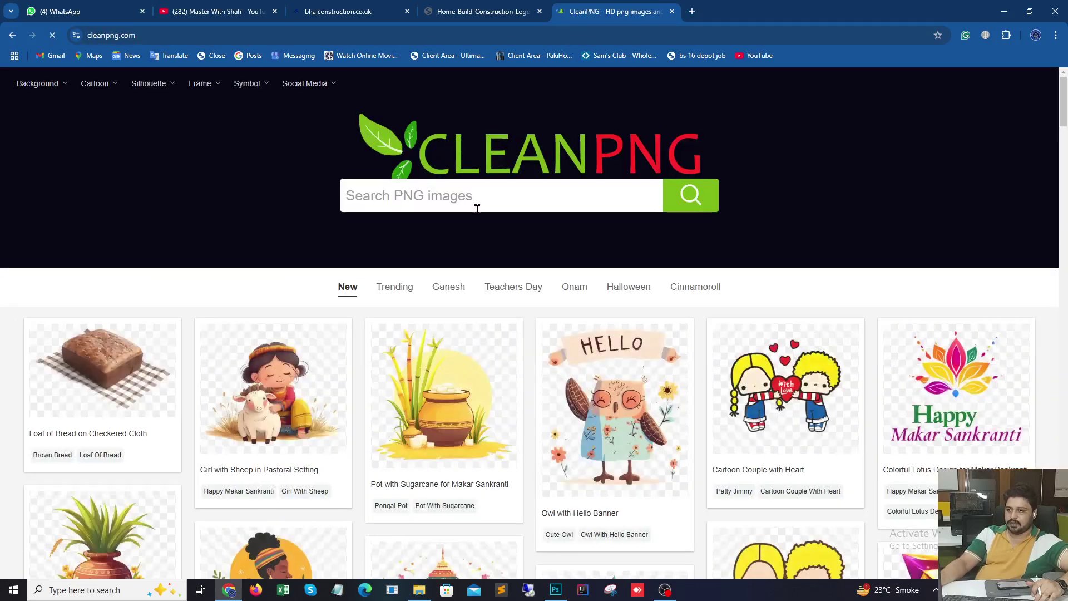
# - Search CleanPNG for "phone" and look through the images for a suitable contact icon
pyautogui.click(477, 203)
pyautogui.write('phone')
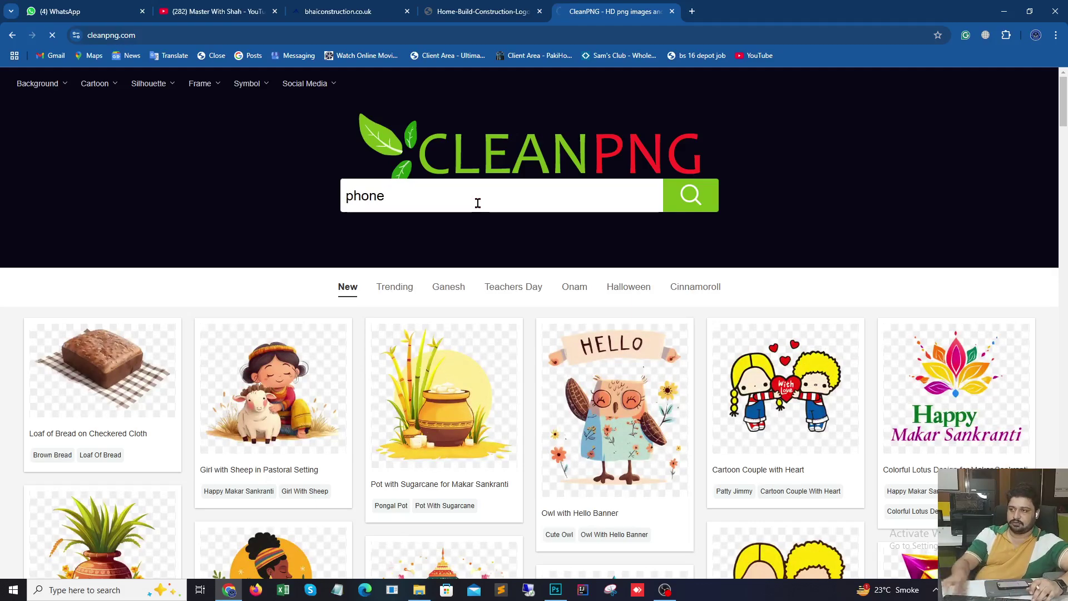
pyautogui.press('Return')
pyautogui.scroll(-1, 521, 304)
pyautogui.scroll(-6, 522, 300)
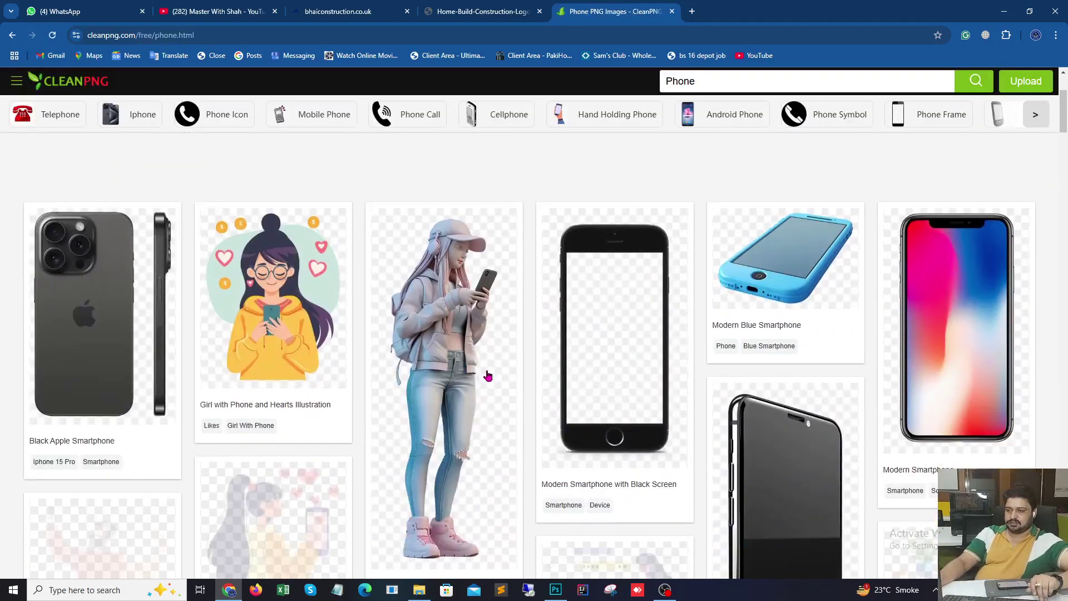
pyautogui.scroll(4, 621, 363)
pyautogui.scroll(-4, 621, 361)
pyautogui.scroll(-5, 621, 362)
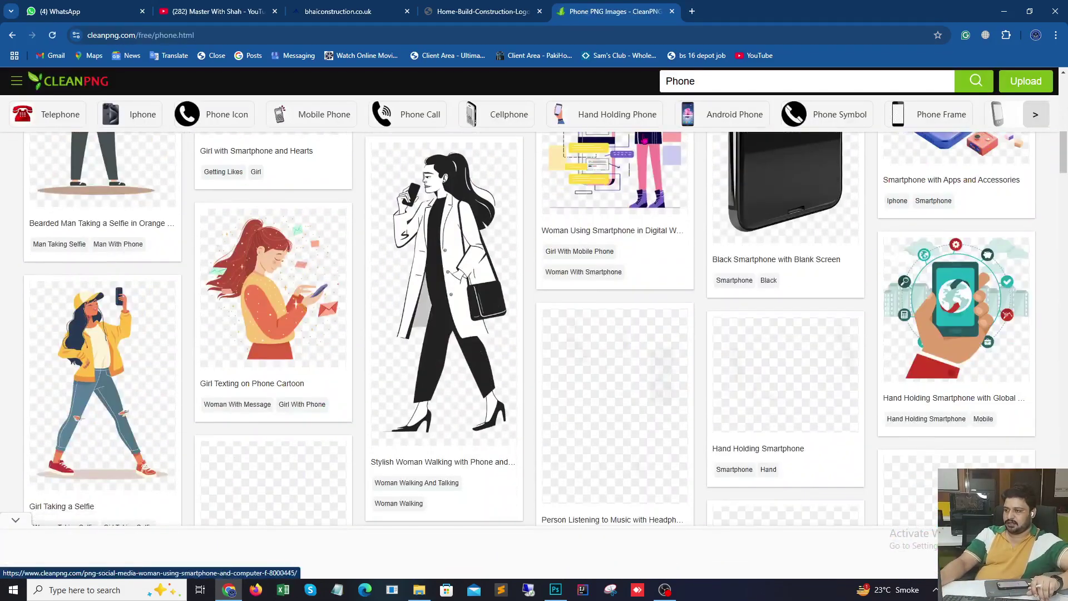
# - Search CleanPNG for "call" and look through the phone call icons for one that suits the card
pyautogui.doubleClick(704, 81)
pyautogui.write('call')
pyautogui.press('Return')
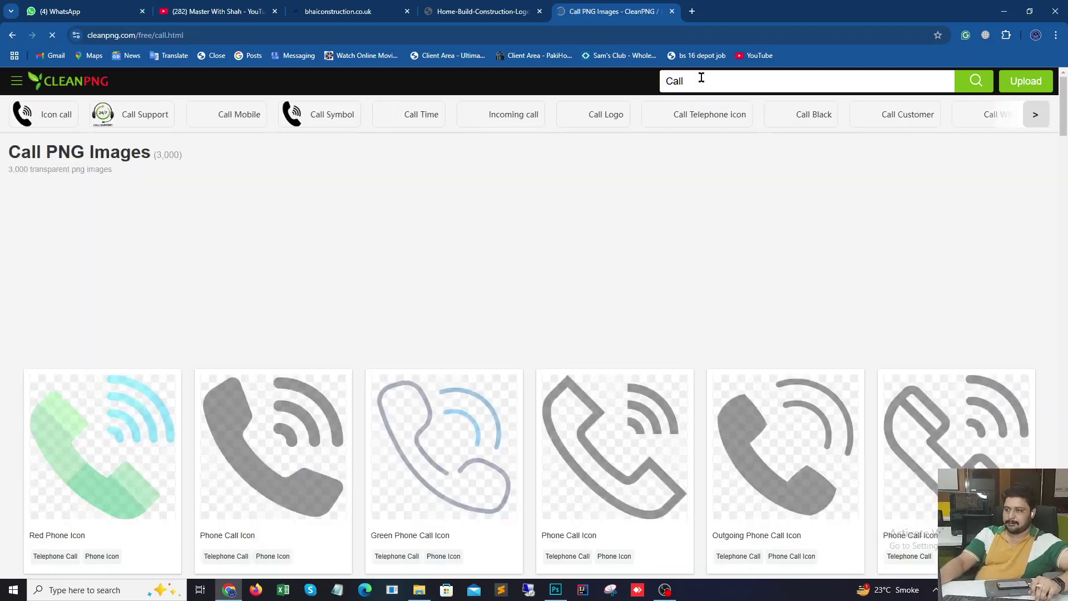
pyautogui.scroll(-3, 526, 284)
pyautogui.scroll(-7, 665, 335)
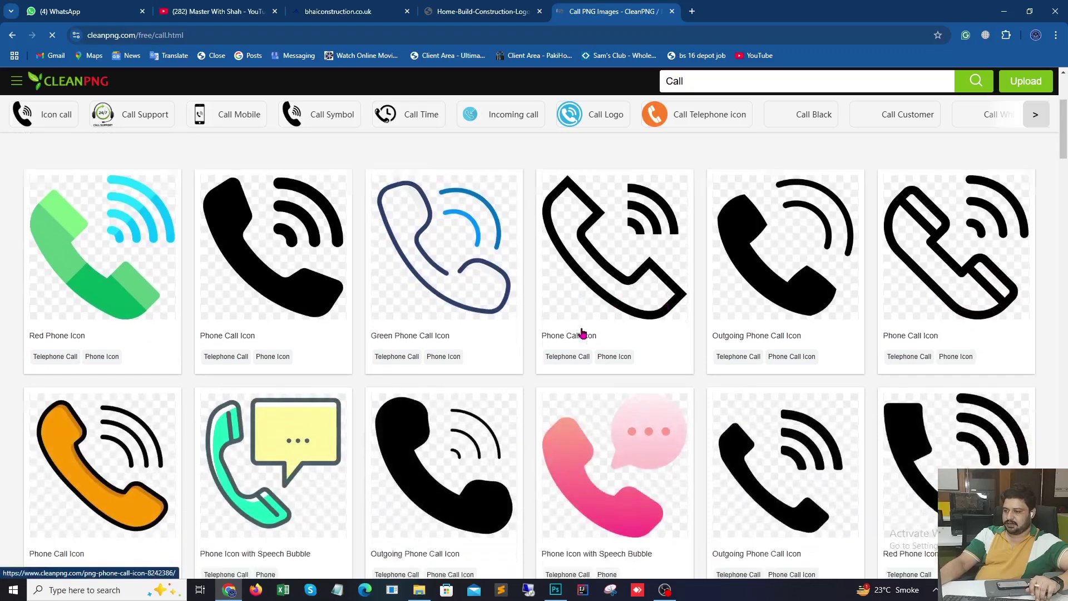
pyautogui.scroll(-4, 685, 343)
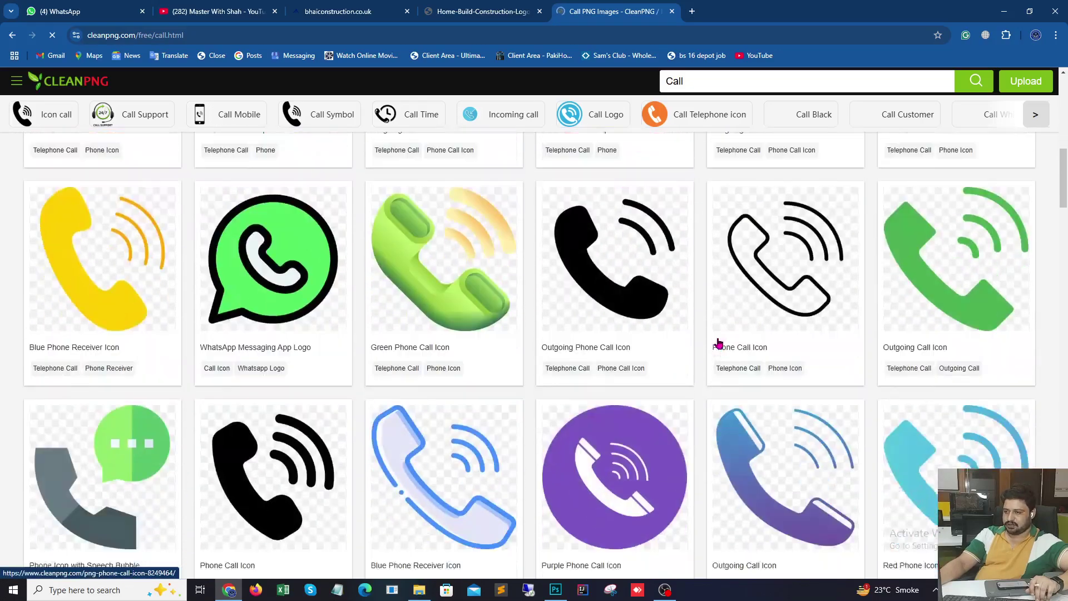
pyautogui.scroll(-3, 572, 330)
pyautogui.scroll(-4, 572, 330)
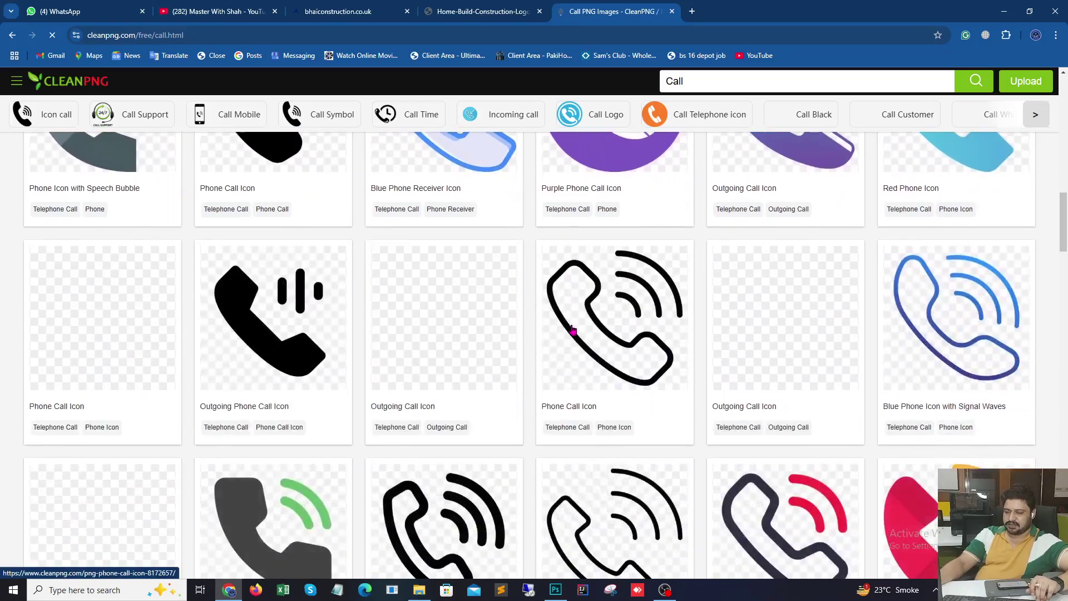
pyautogui.scroll(-1, 572, 330)
pyautogui.scroll(-9, 572, 330)
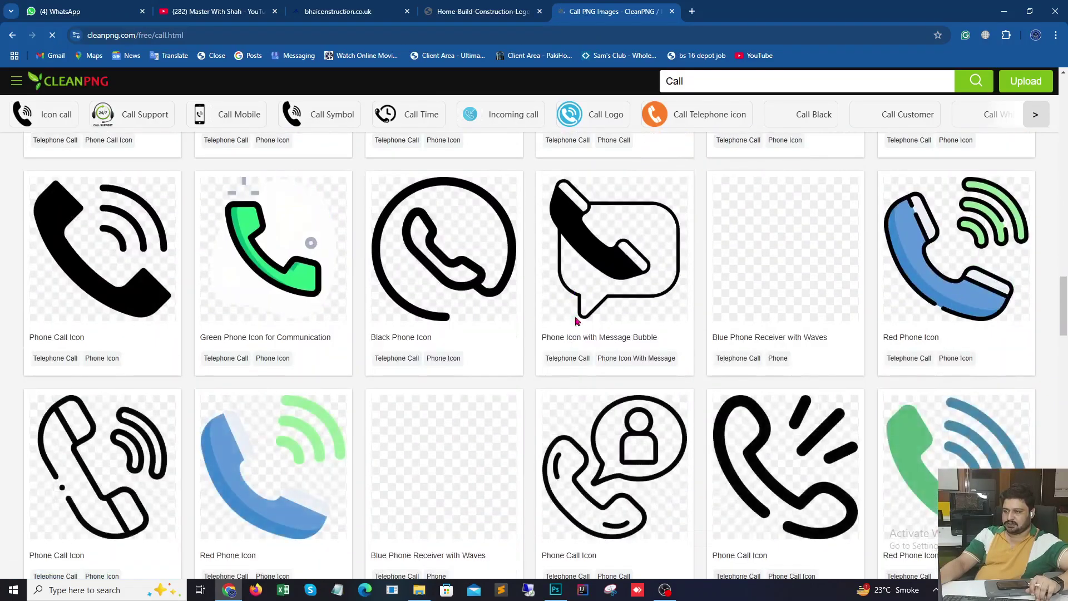
pyautogui.scroll(-5, 598, 305)
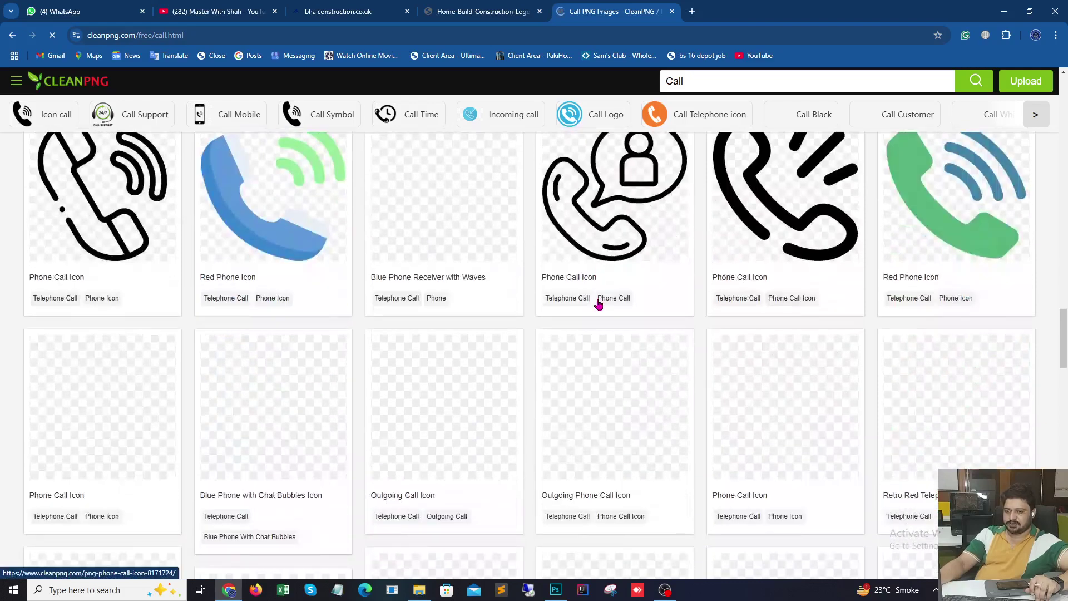
pyautogui.scroll(-2, 599, 305)
pyautogui.scroll(-3, 598, 305)
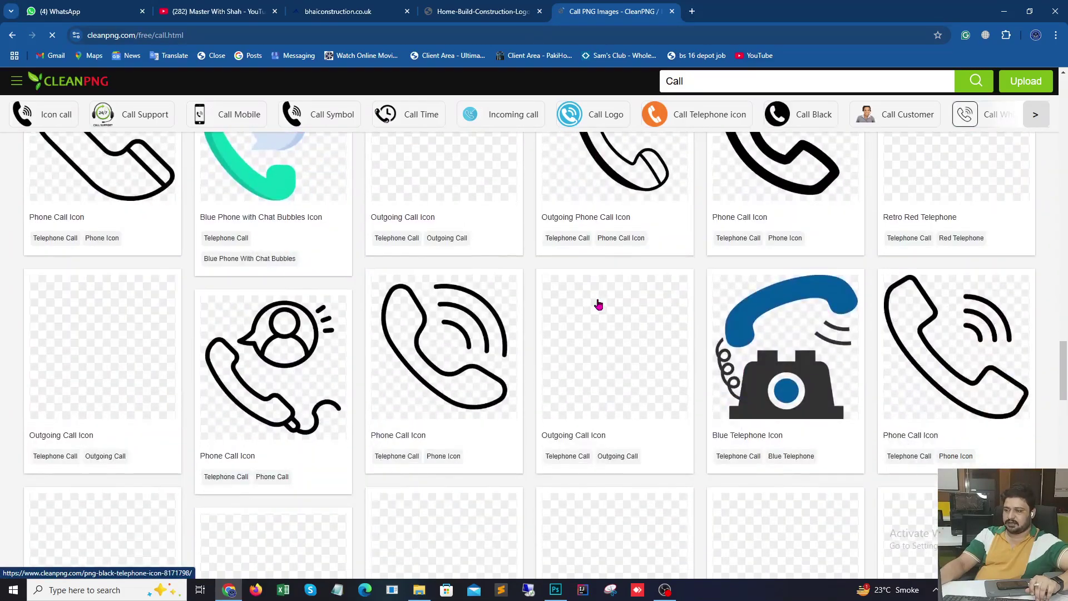
pyautogui.scroll(-2, 598, 305)
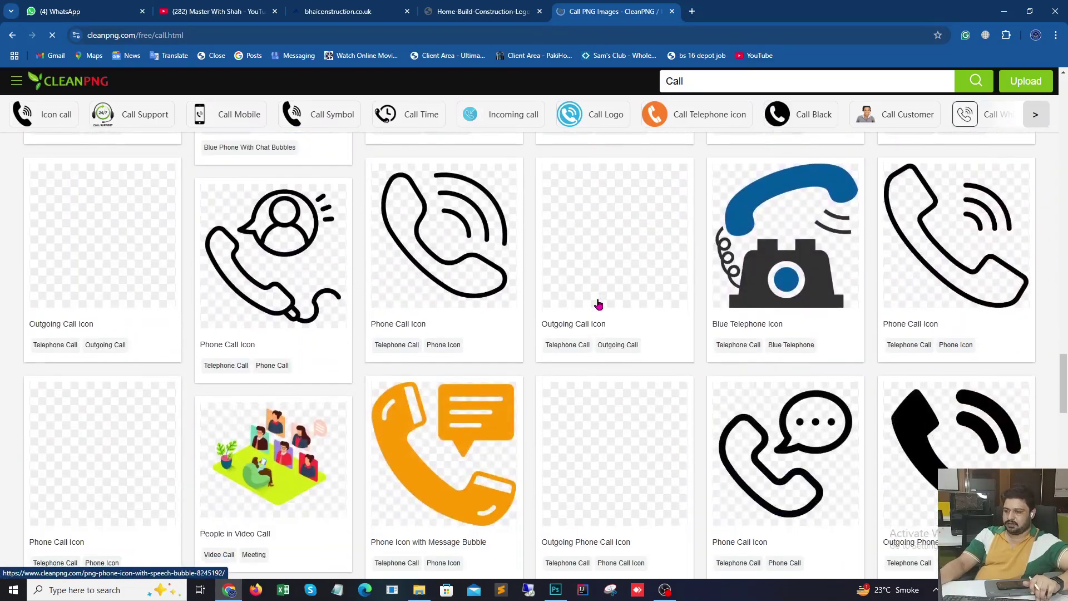
pyautogui.scroll(-3, 599, 305)
pyautogui.scroll(-3, 547, 336)
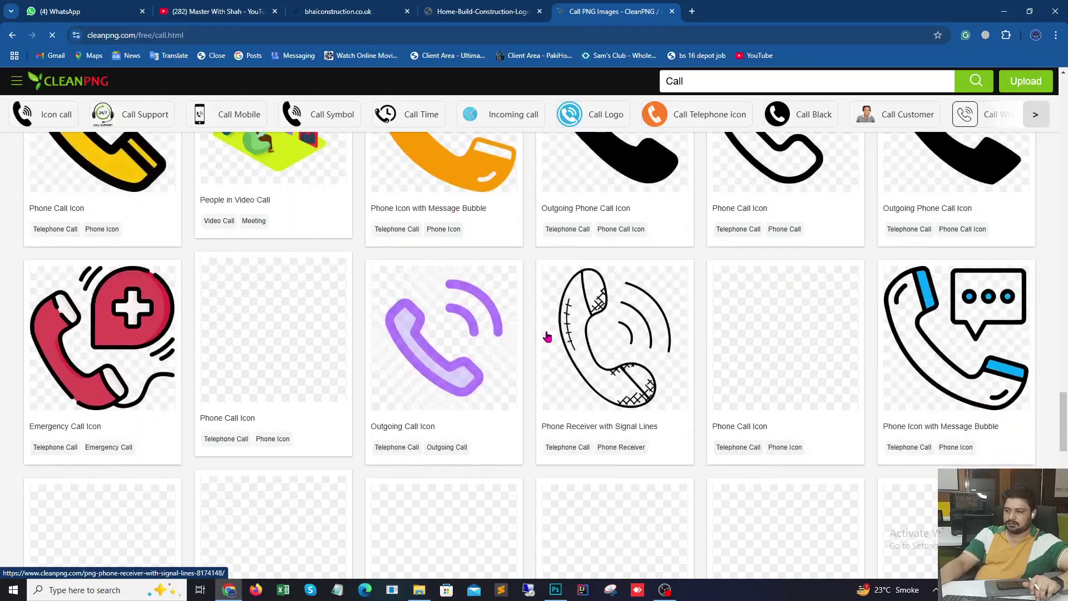
pyautogui.scroll(-3, 583, 334)
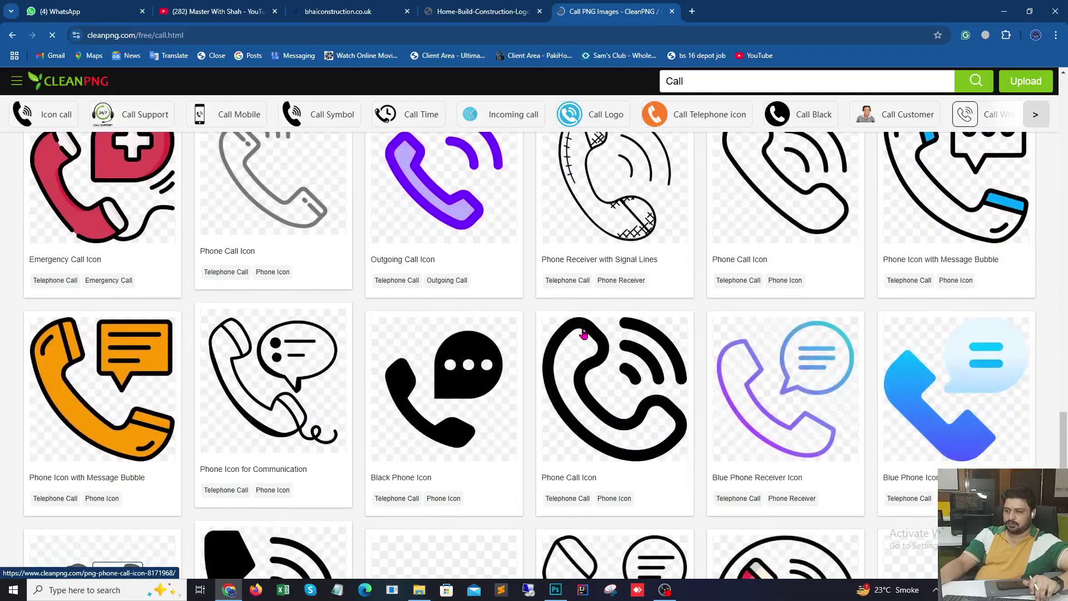
pyautogui.scroll(-2, 583, 334)
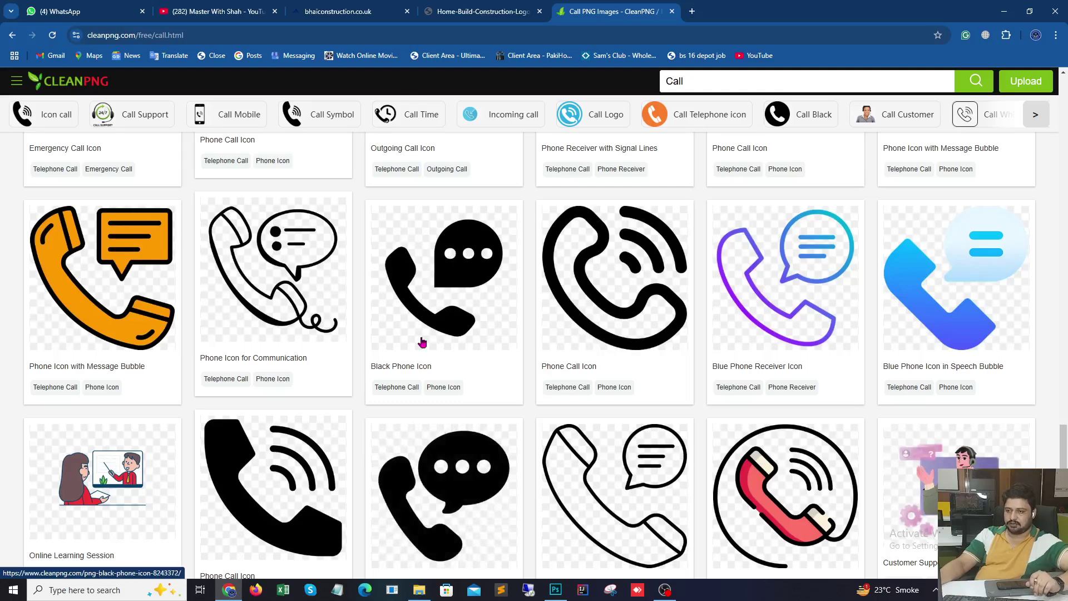
# - Open the "Phone Icon for Communication" image and download its PNG file
pyautogui.click(278, 300)
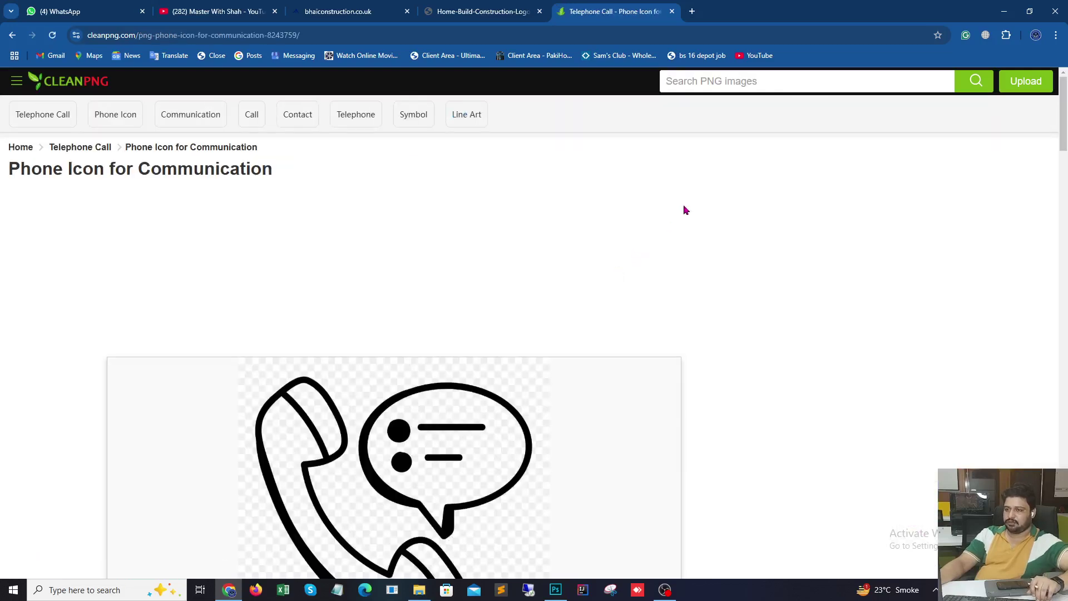
pyautogui.scroll(-10, 384, 322)
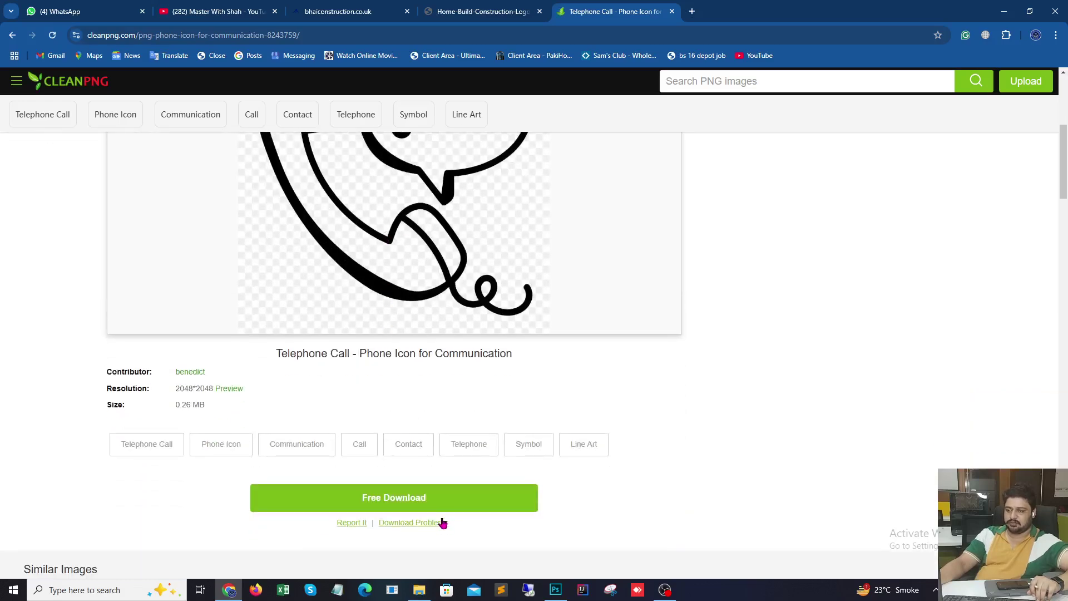
pyautogui.click(446, 507)
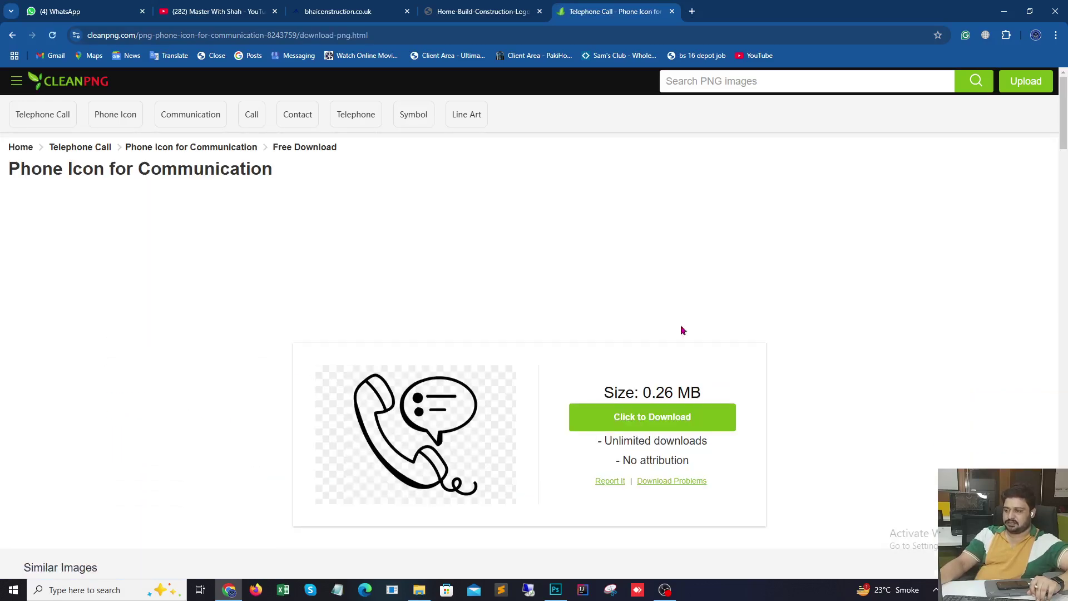
pyautogui.click(662, 428)
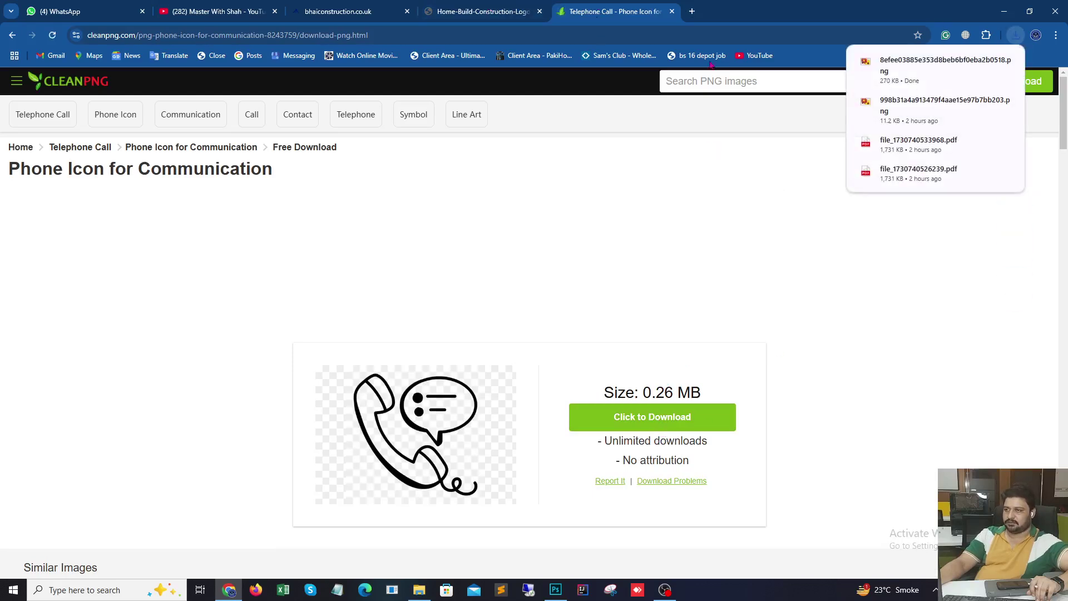
# - Search CleanPNG for "email" and download the "Email Icon for Messaging" PNG showing an envelope with speed lines
pyautogui.click(697, 74)
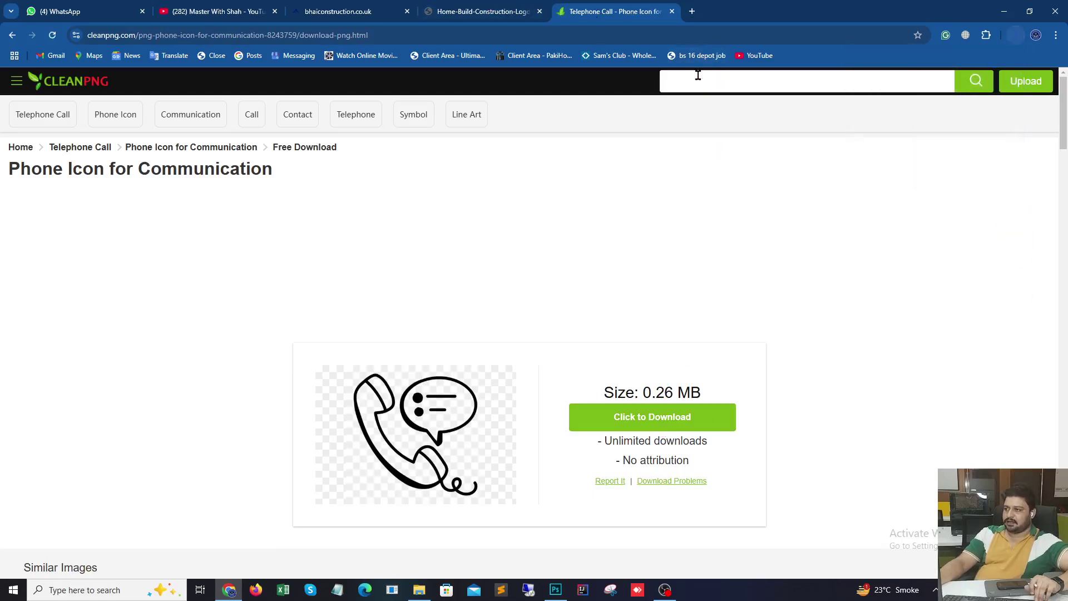
pyautogui.write('email')
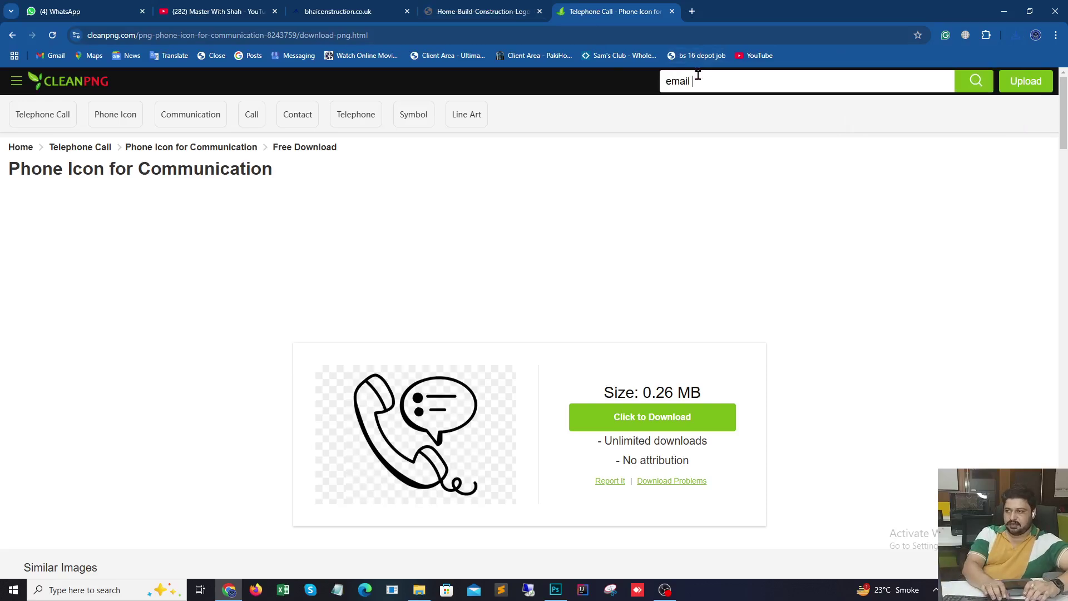
pyautogui.press('Return')
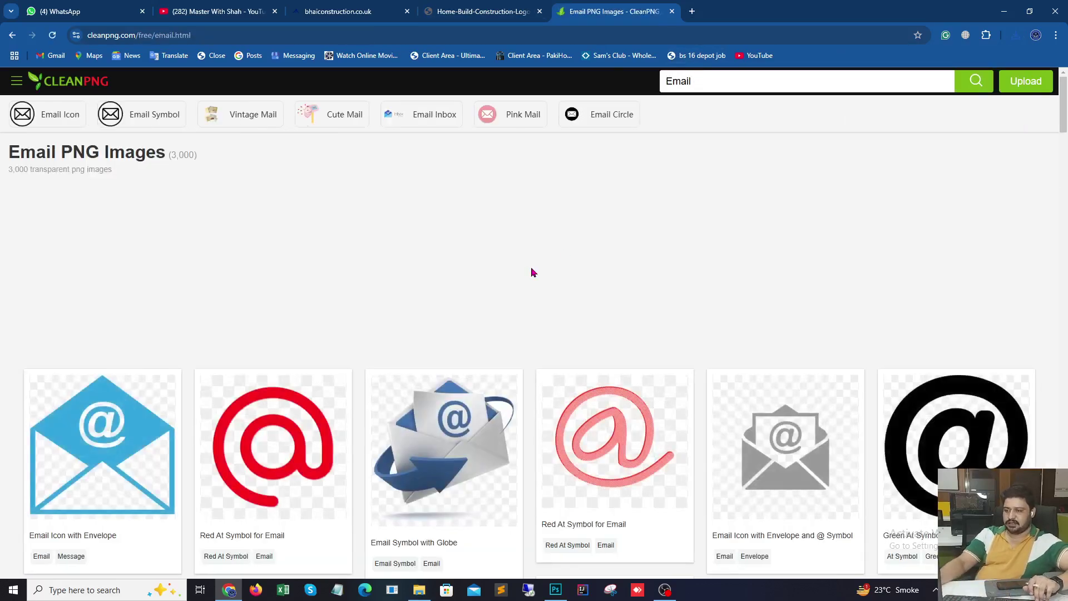
pyautogui.scroll(-4, 531, 272)
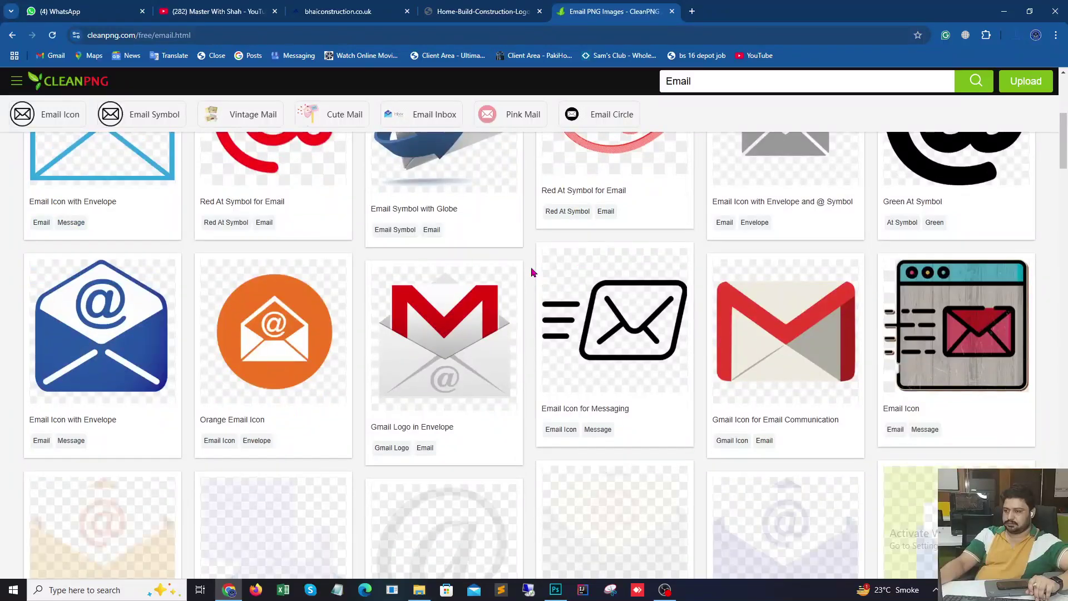
pyautogui.click(590, 326)
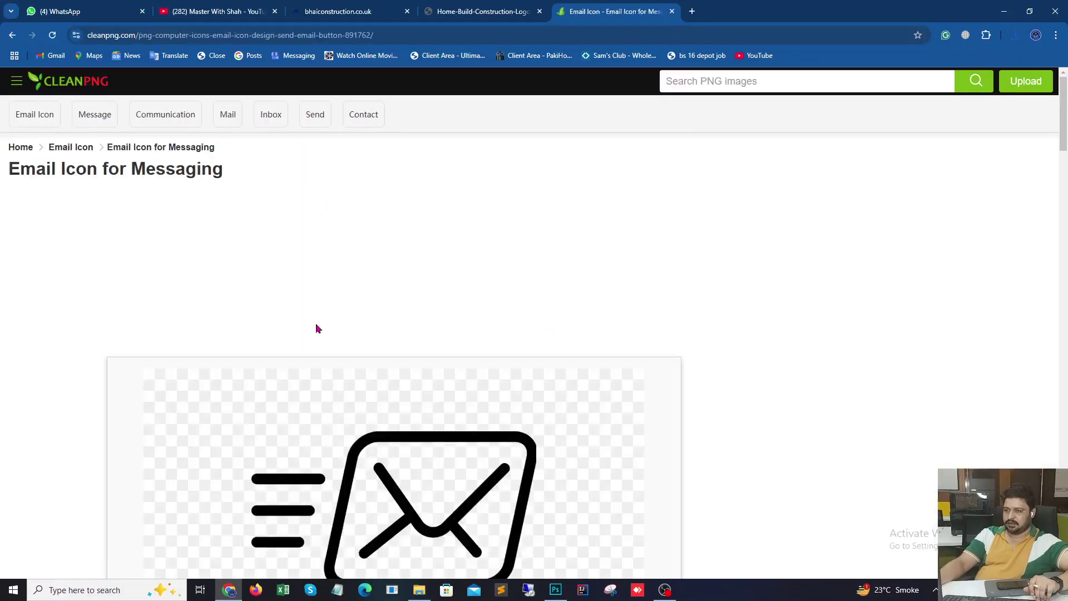
pyautogui.scroll(-4, 317, 328)
pyautogui.scroll(-5, 424, 317)
pyautogui.click(452, 340)
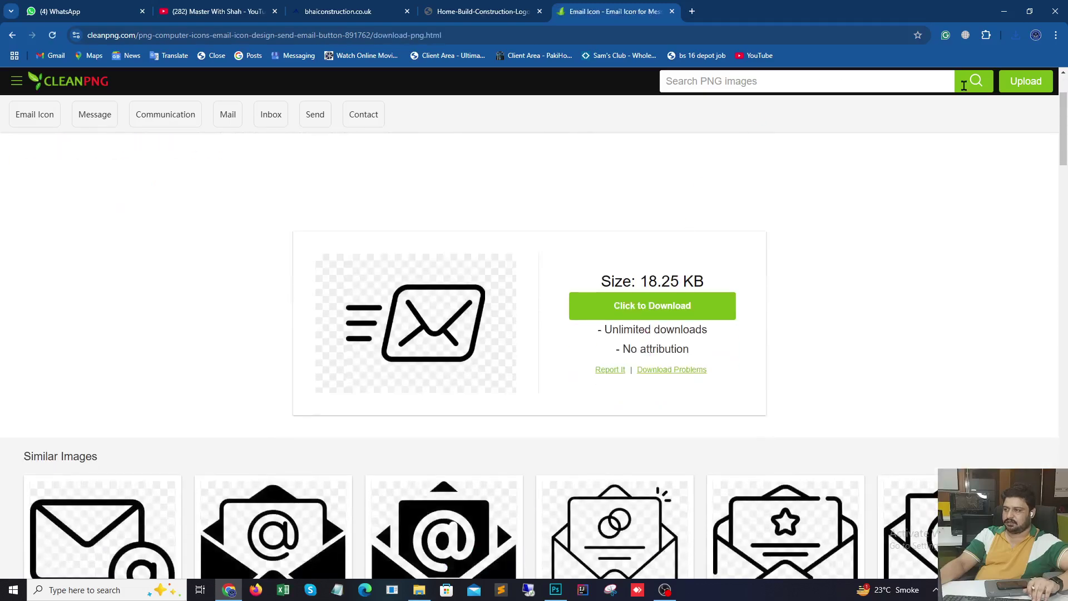
pyautogui.click(682, 311)
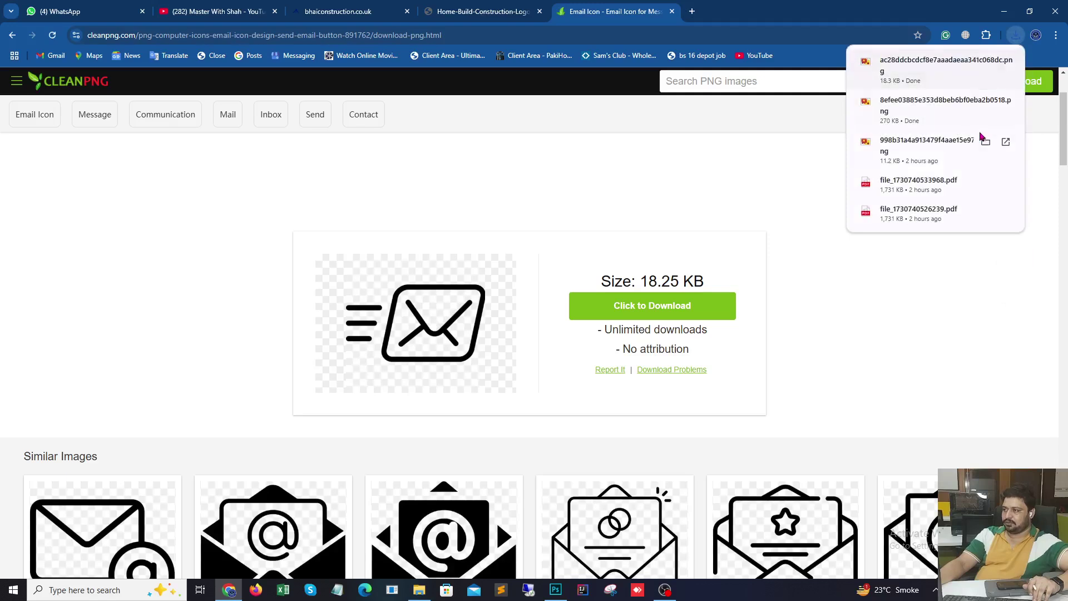
# - Show the downloaded phone icon in its Downloads folder from the browser's recent download history
pyautogui.click(986, 103)
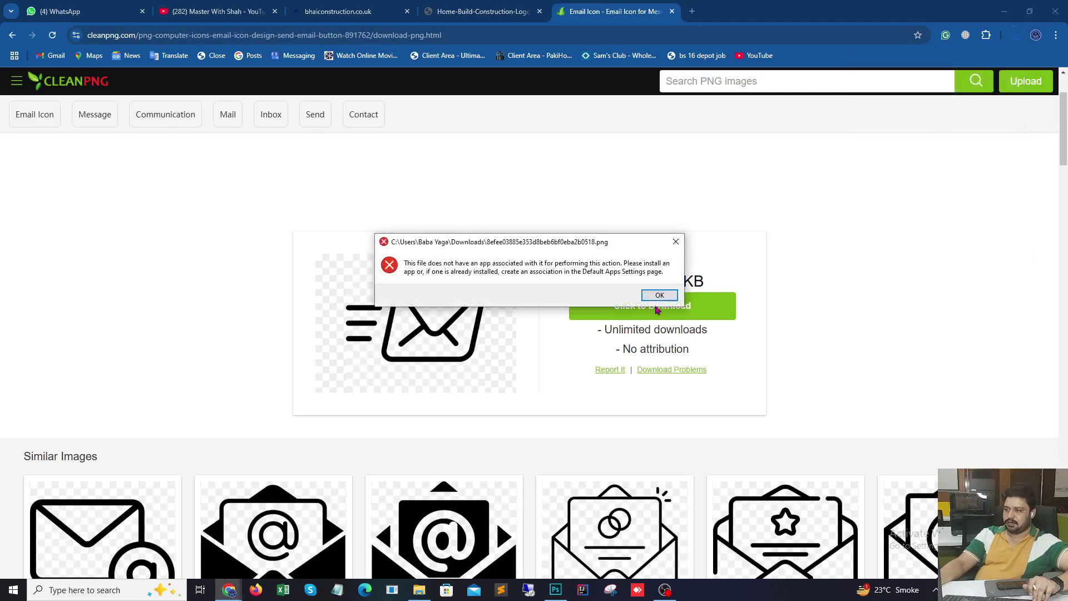
pyautogui.click(661, 295)
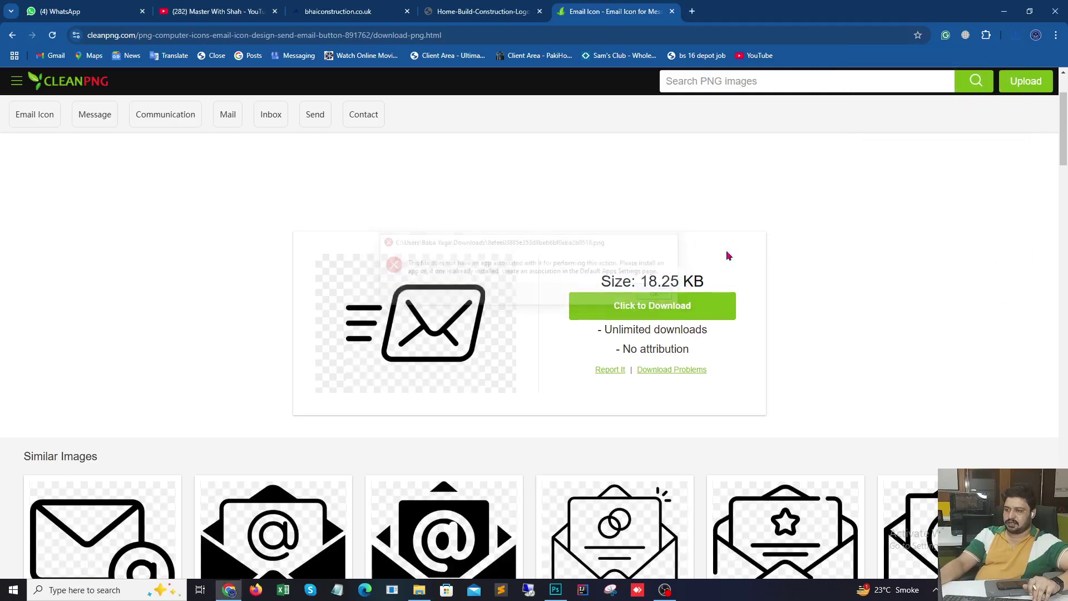
pyautogui.click(1017, 36)
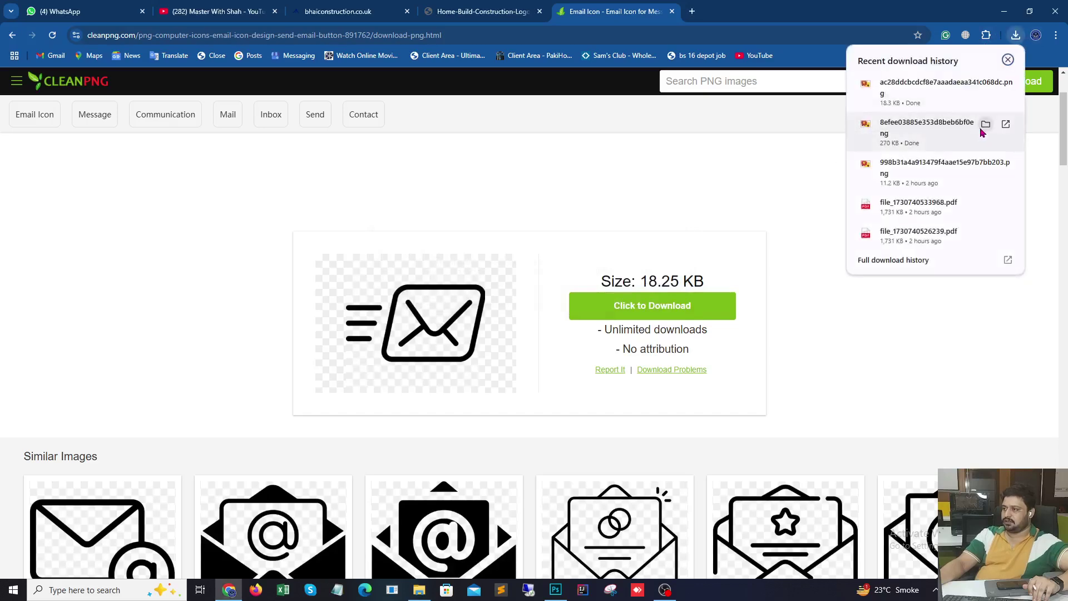
pyautogui.click(985, 125)
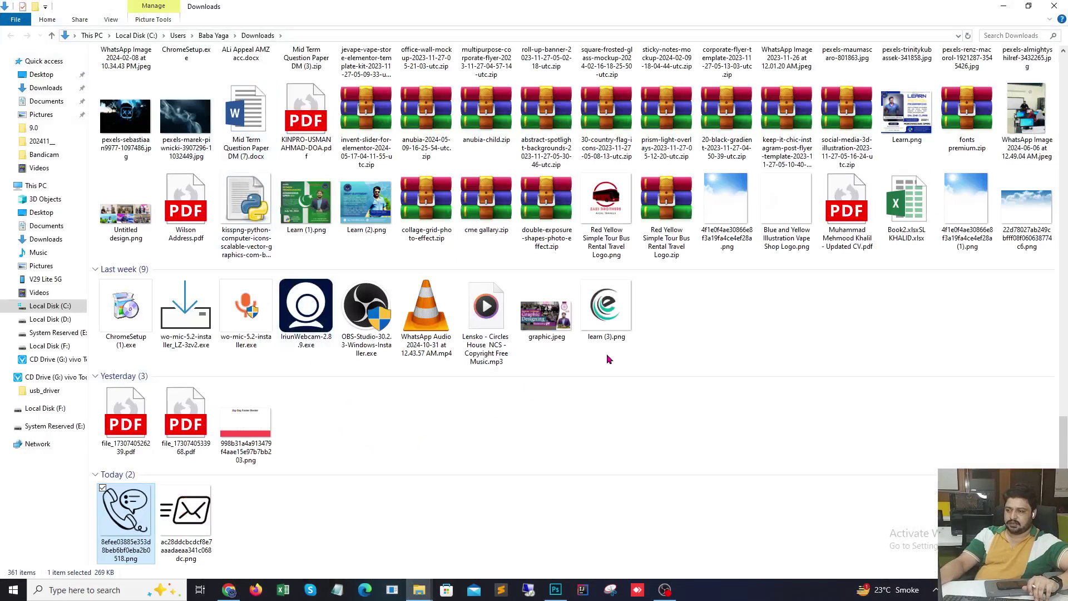
# - Select both downloaded icon PNGs in the Downloads folder and place them into the front side.psd card in Photoshop
pyautogui.moveTo(289, 513); pyautogui.dragTo(119, 527)
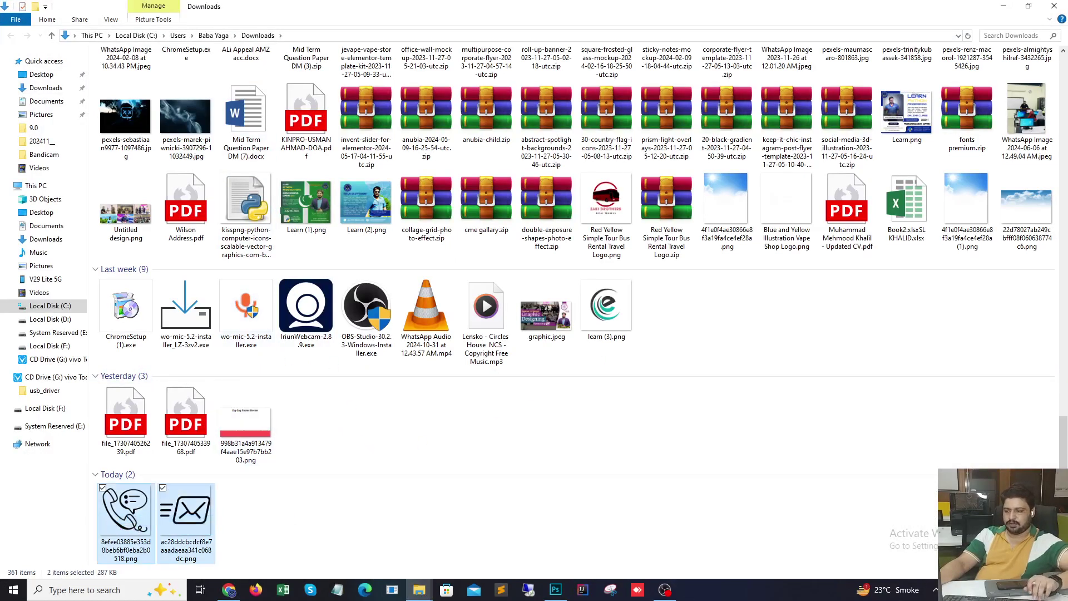
pyautogui.click(555, 591)
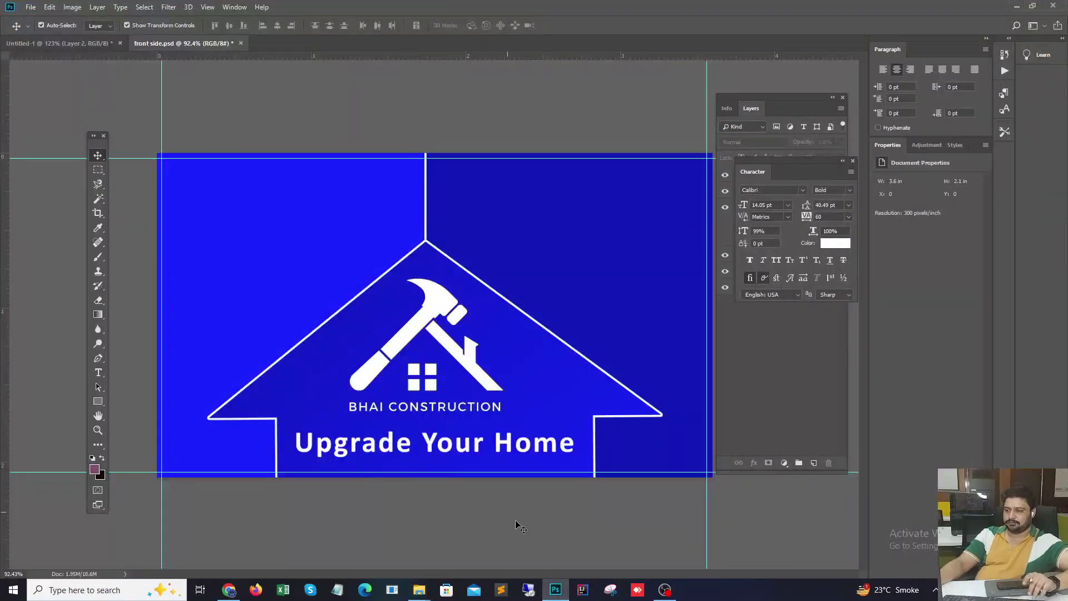
pyautogui.moveTo(422, 589)
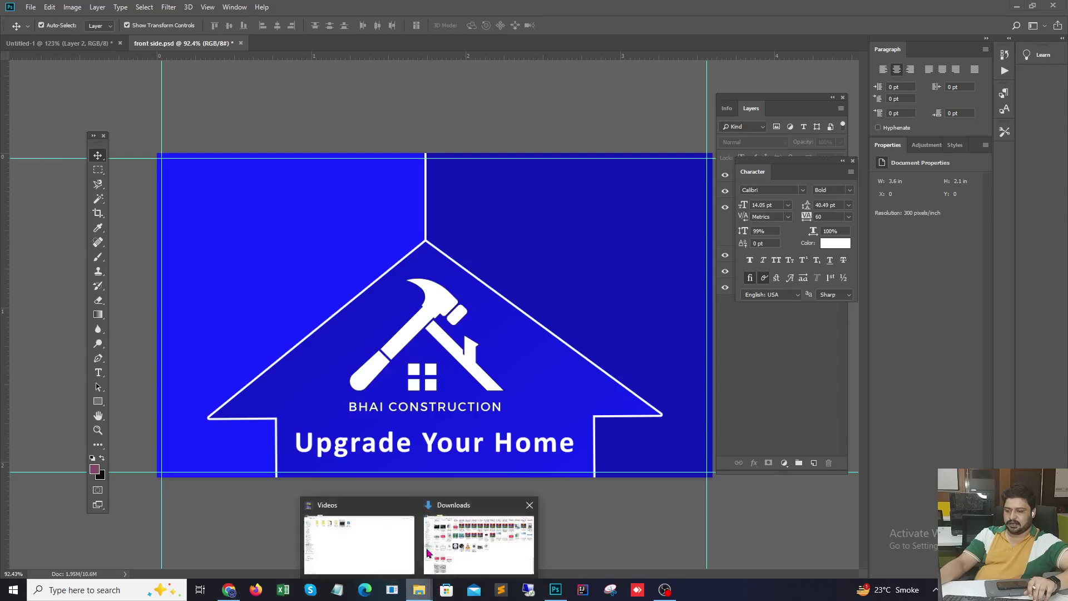
pyautogui.click(484, 529)
pyautogui.moveTo(95, 565); pyautogui.dragTo(498, 329)
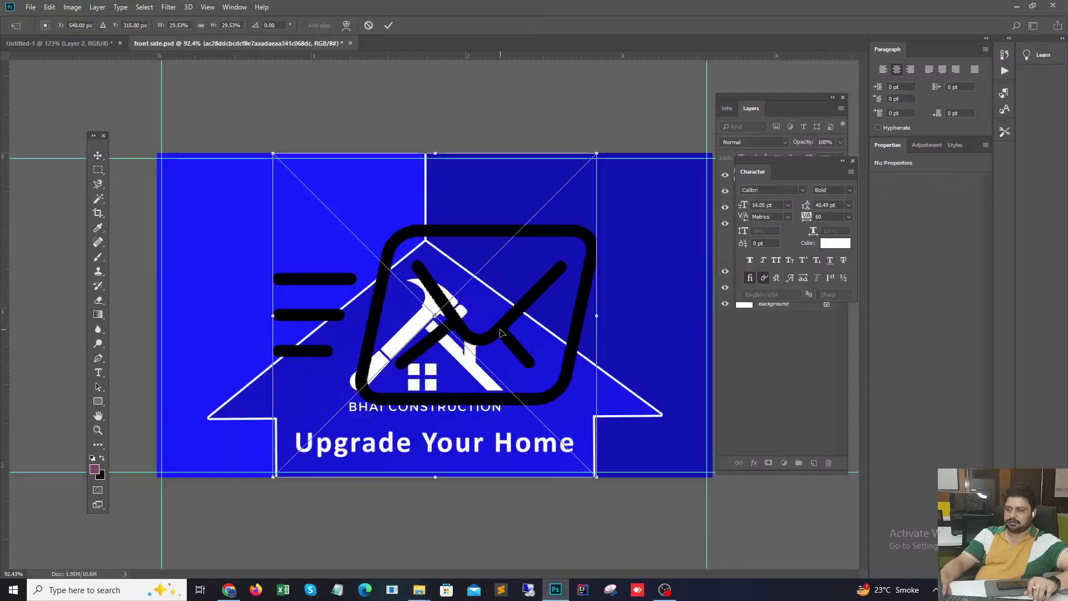
pyautogui.press('Return')
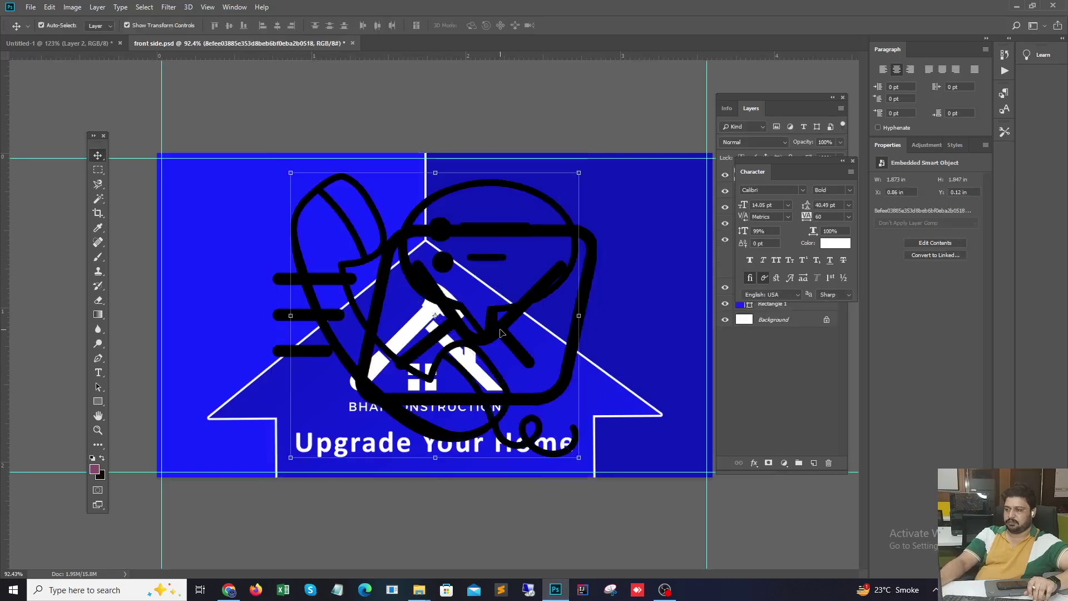
# - Shift the email icon left and scale the phone icon down to about two-thirds of its placed size
pyautogui.moveTo(499, 333); pyautogui.dragTo(417, 336)
pyautogui.click(417, 337)
pyautogui.moveTo(553, 298); pyautogui.dragTo(464, 254)
pyautogui.moveTo(192, 137); pyautogui.dragTo(291, 192)
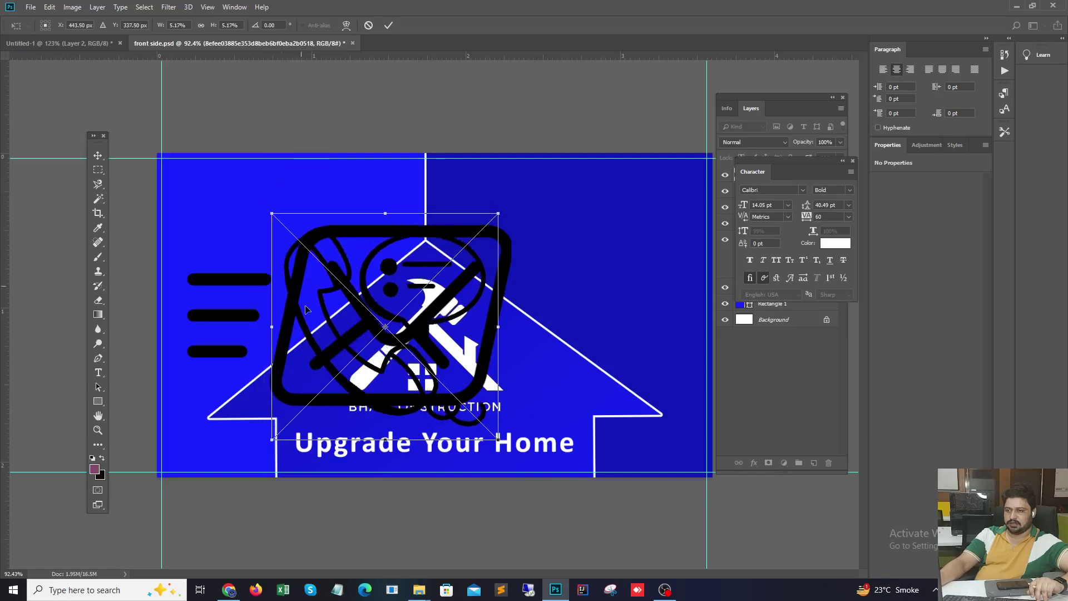
pyautogui.moveTo(326, 295); pyautogui.dragTo(325, 275)
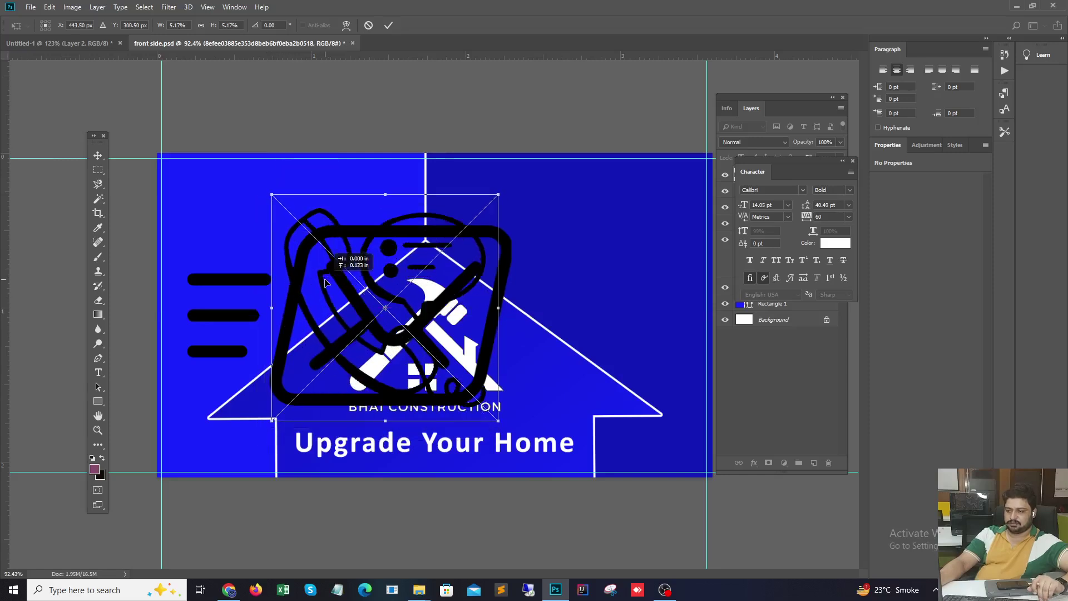
pyautogui.moveTo(273, 195); pyautogui.dragTo(295, 216)
pyautogui.press('Return')
# - Separate the overlapping icons by moving the email icon over the card's left half and the phone icon over its right half
pyautogui.moveTo(332, 273); pyautogui.dragTo(220, 278)
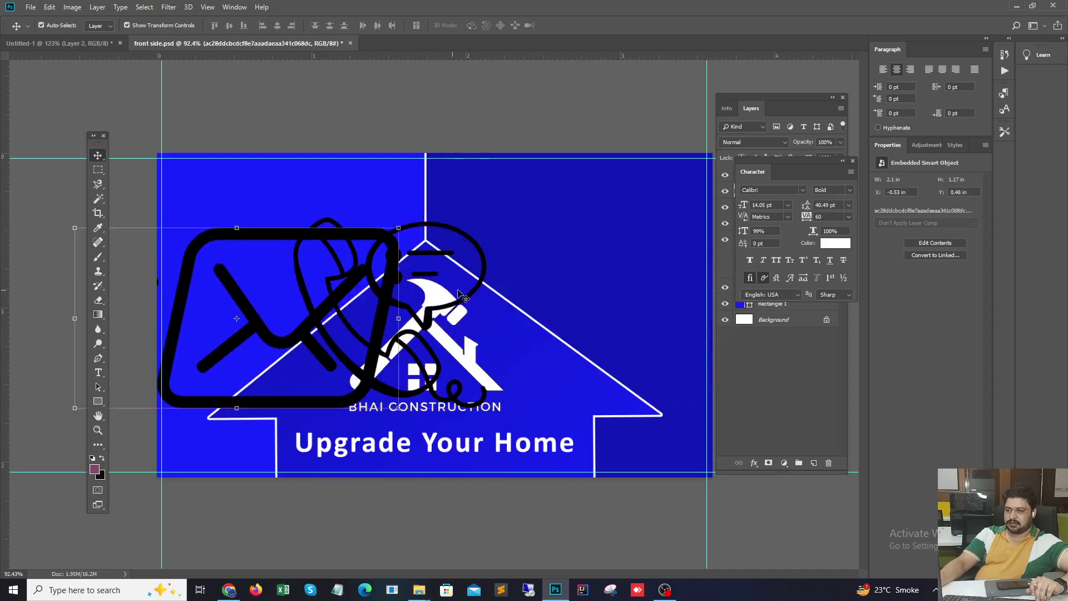
pyautogui.moveTo(437, 276); pyautogui.dragTo(609, 246)
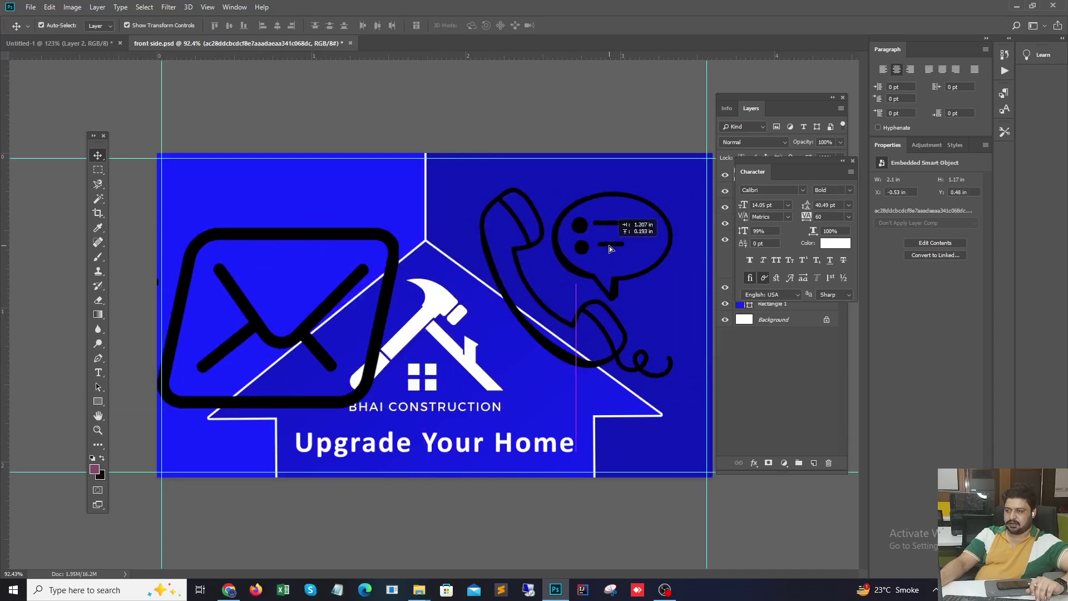
pyautogui.moveTo(357, 234); pyautogui.dragTo(428, 194)
pyautogui.click(628, 364)
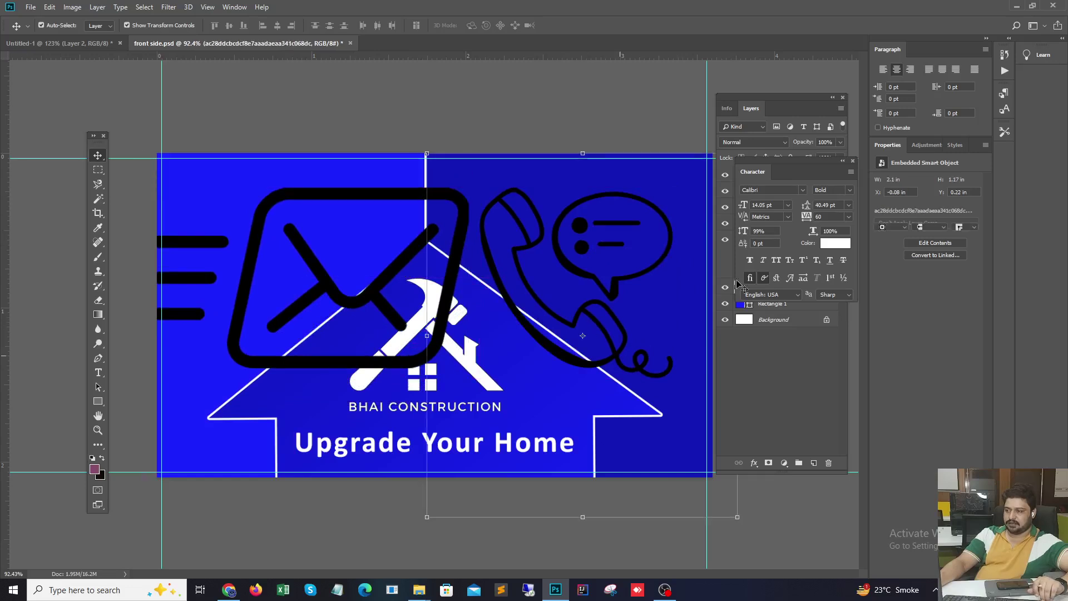
# - Close the floating Character panel and scale both icons down together until the phone icon is about 0.16 in wide
pyautogui.moveTo(834, 169); pyautogui.dragTo(236, 78)
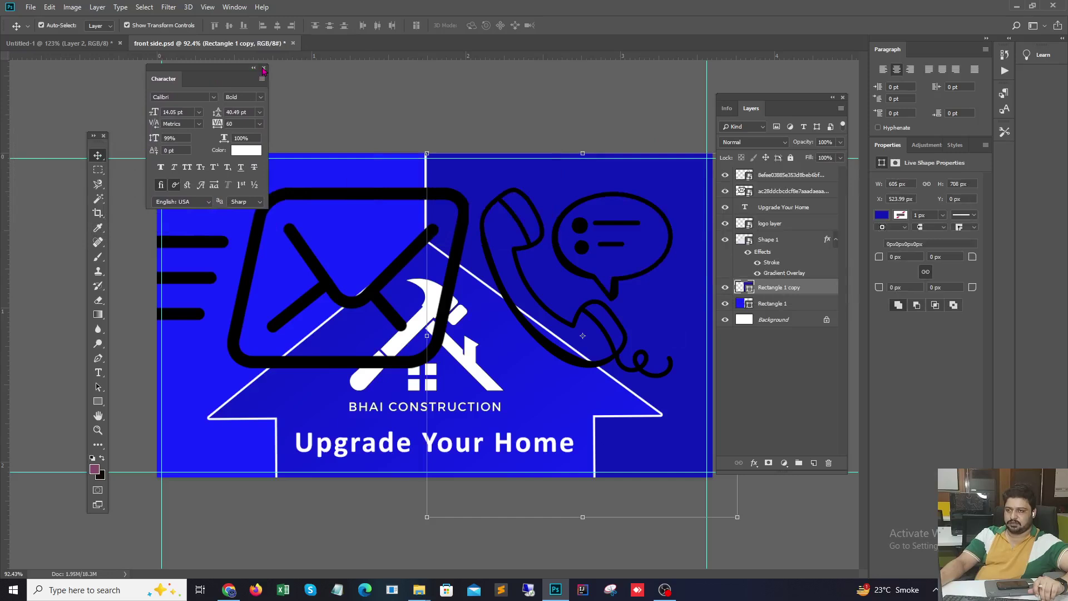
pyautogui.click(264, 69)
pyautogui.click(796, 177)
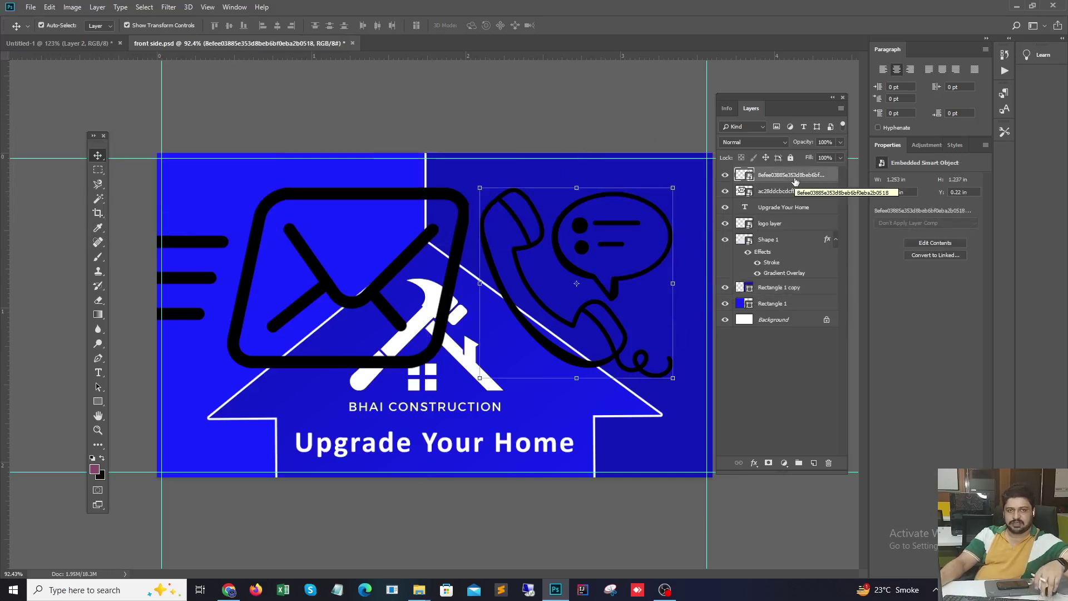
pyautogui.keyDown('shift'); pyautogui.click(790, 190); pyautogui.keyUp('shift')
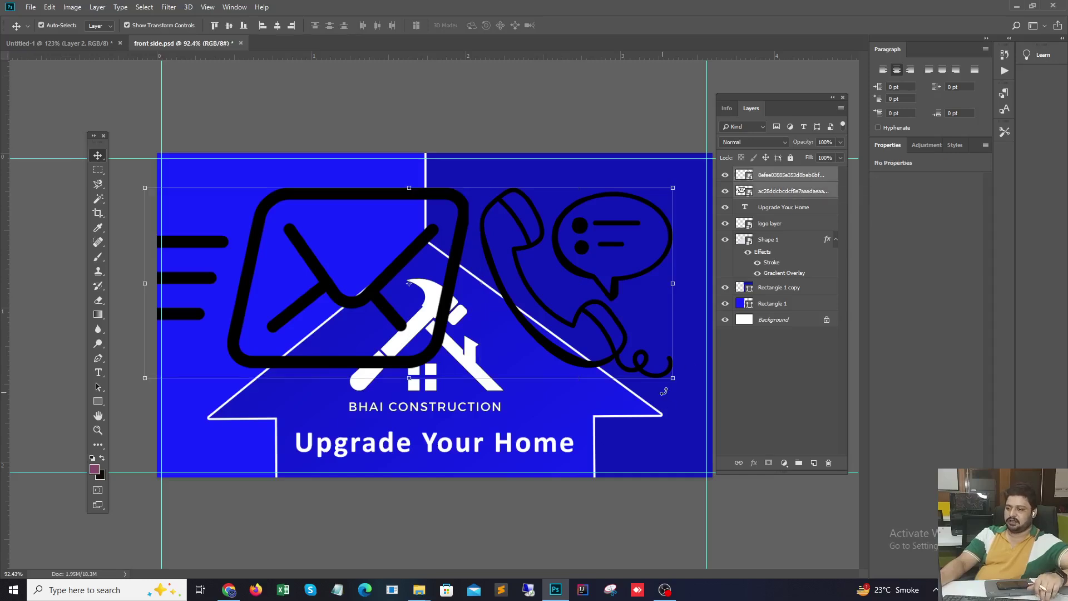
pyautogui.moveTo(674, 378); pyautogui.dragTo(306, 301)
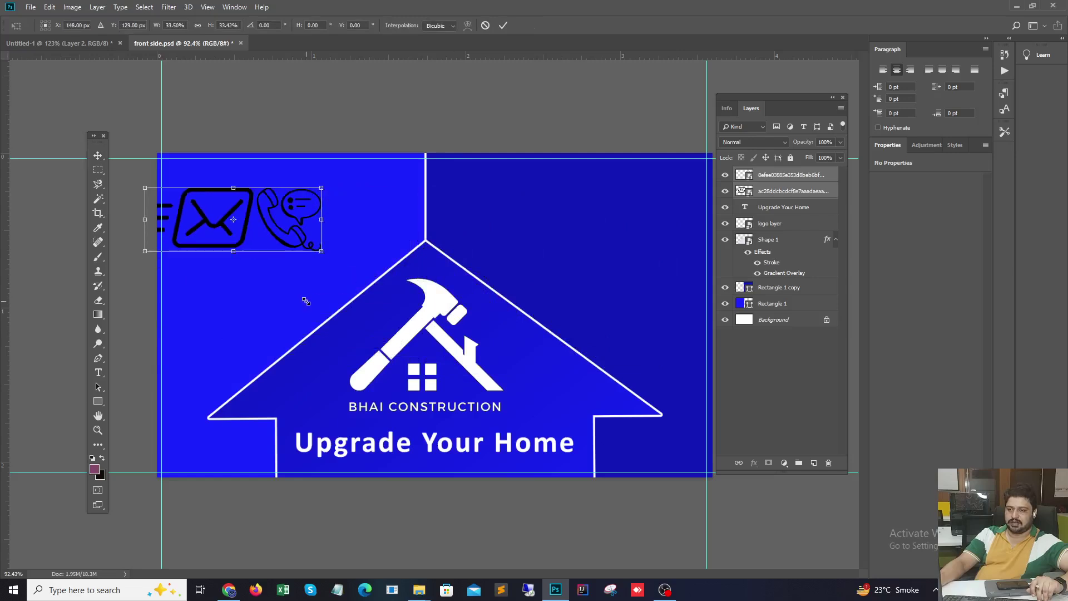
pyautogui.moveTo(273, 201); pyautogui.dragTo(336, 191)
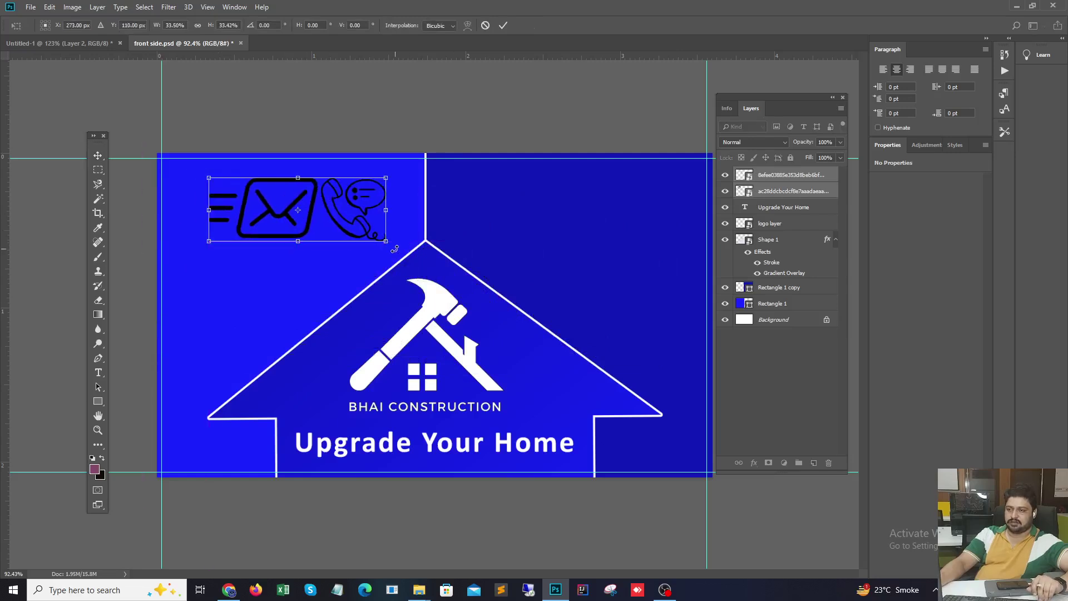
pyautogui.moveTo(388, 245); pyautogui.dragTo(259, 258)
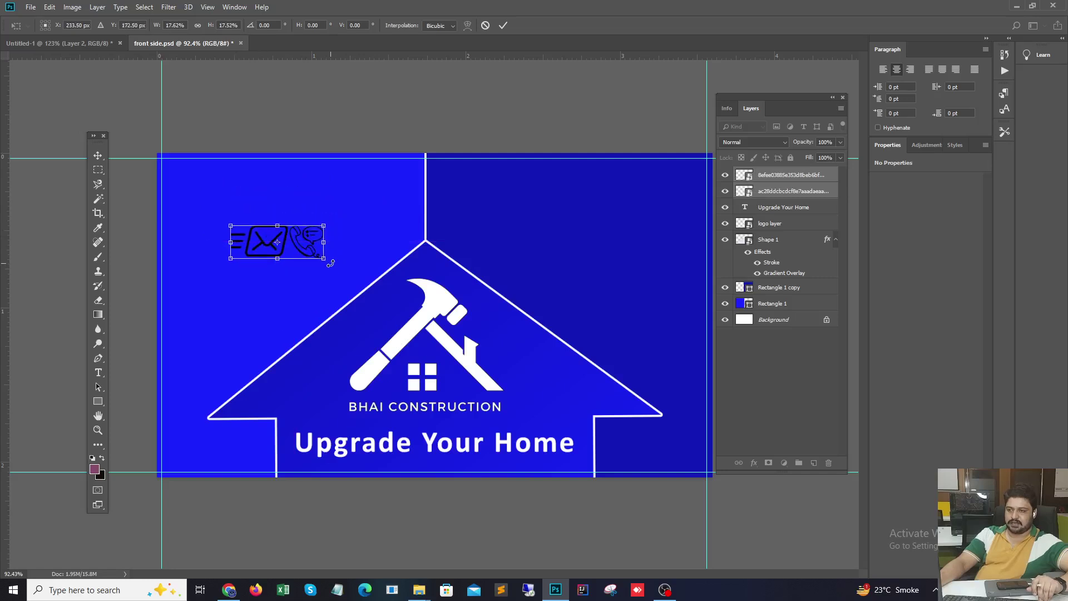
pyautogui.moveTo(325, 261); pyautogui.dragTo(295, 258)
pyautogui.press('Return')
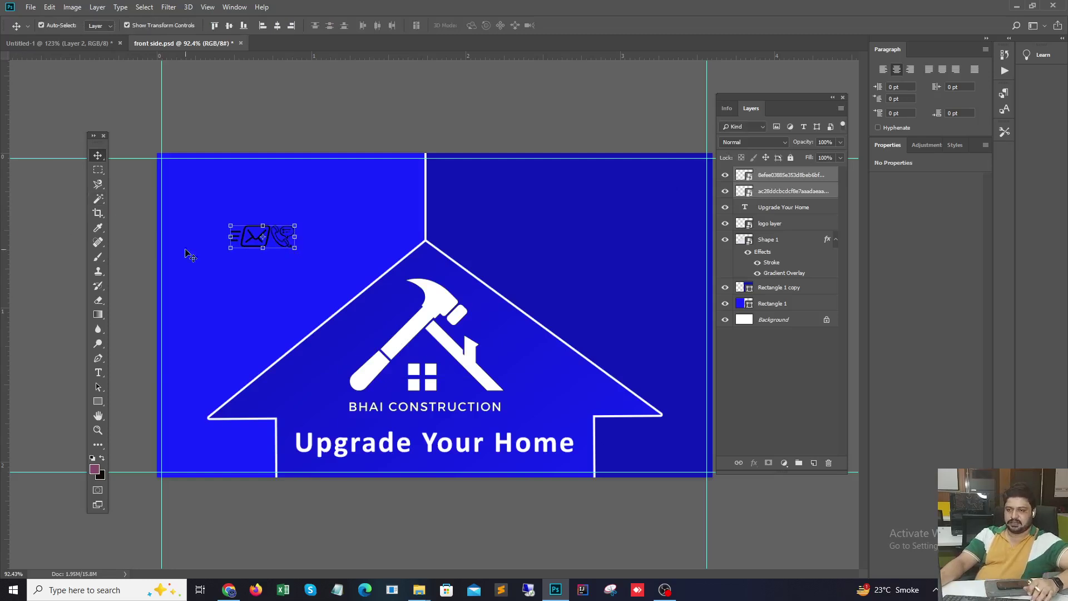
# - Place the email icon just right of the centre line at about X 1.8 in and the phone icon at about X 0.18 in
pyautogui.click(137, 249)
pyautogui.moveTo(253, 240); pyautogui.dragTo(458, 211)
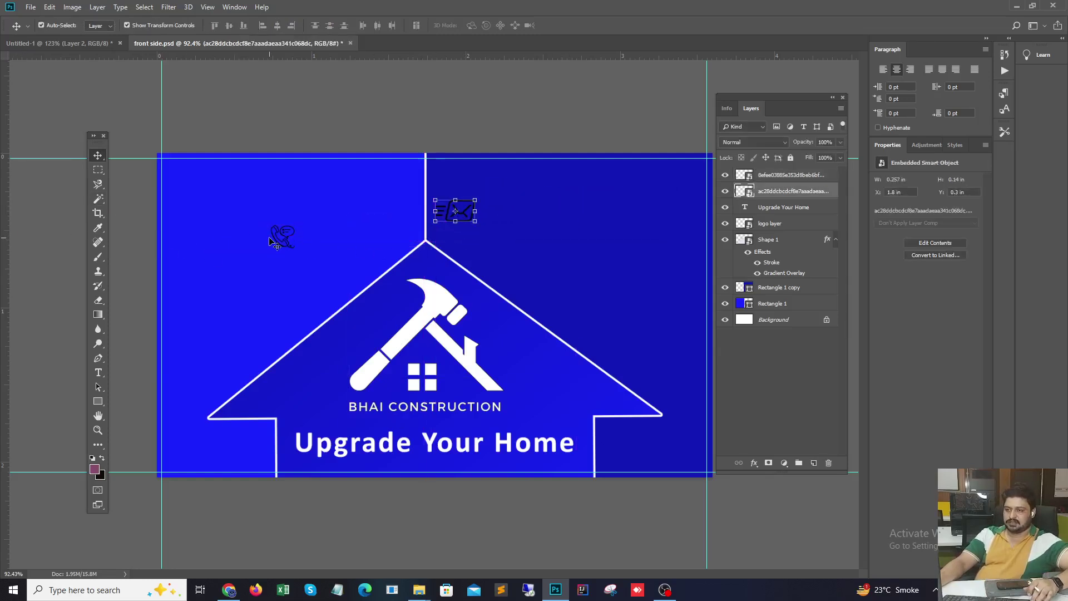
pyautogui.moveTo(282, 238); pyautogui.dragTo(197, 216)
# - Add two horizontal guides aligned with the upper and lower edges of the phone icon
pyautogui.moveTo(389, 58); pyautogui.dragTo(405, 202)
pyautogui.moveTo(426, 62); pyautogui.dragTo(426, 225)
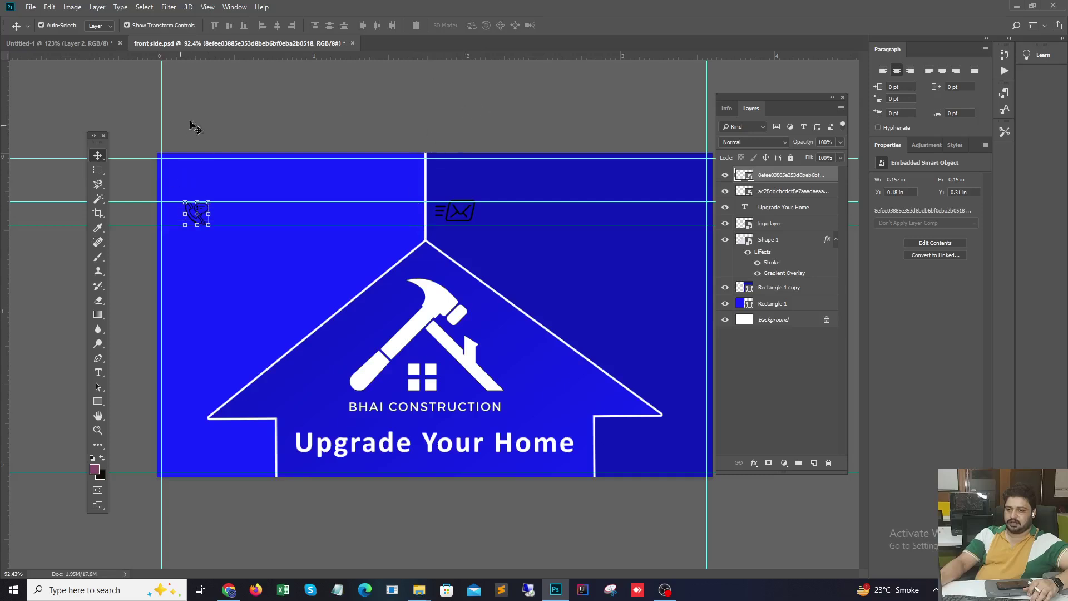
pyautogui.click(355, 98)
# - Lock the Rectangle 1 and Rectangle 1 copy background layers
pyautogui.click(195, 216)
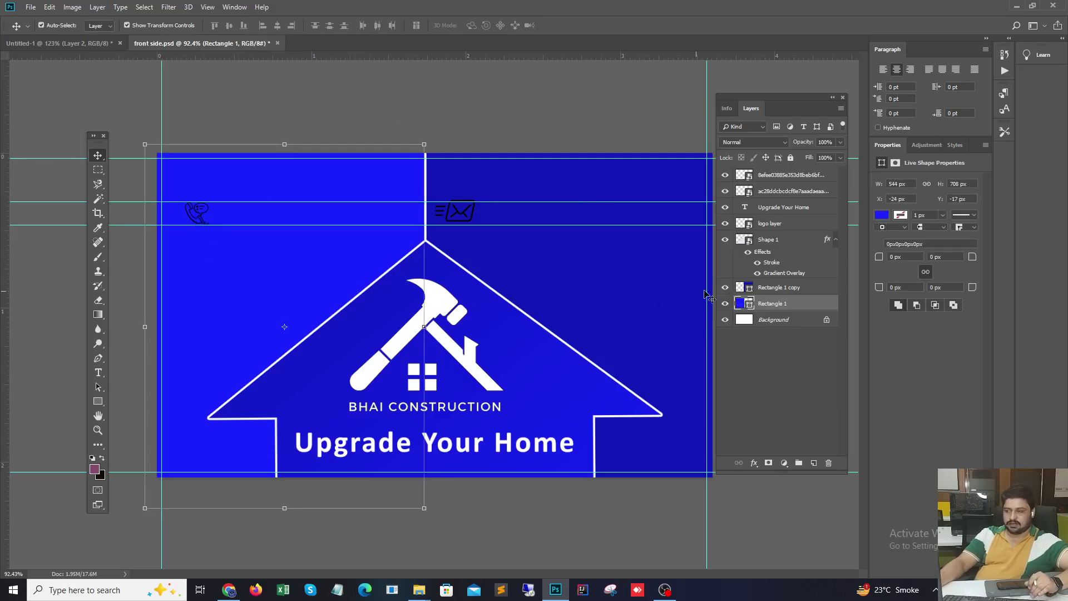
pyautogui.click(789, 158)
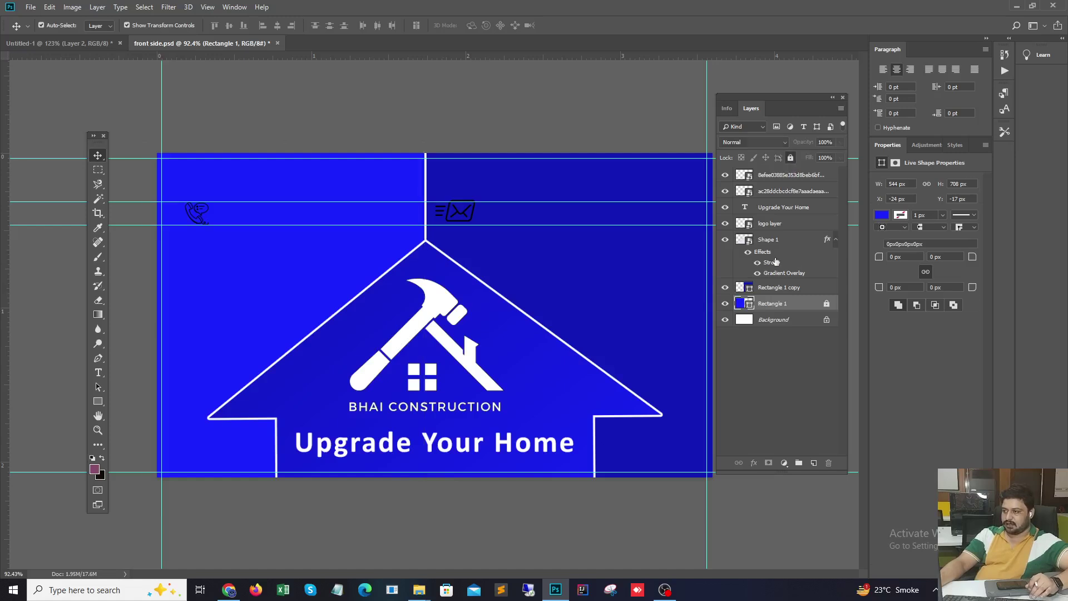
pyautogui.click(781, 289)
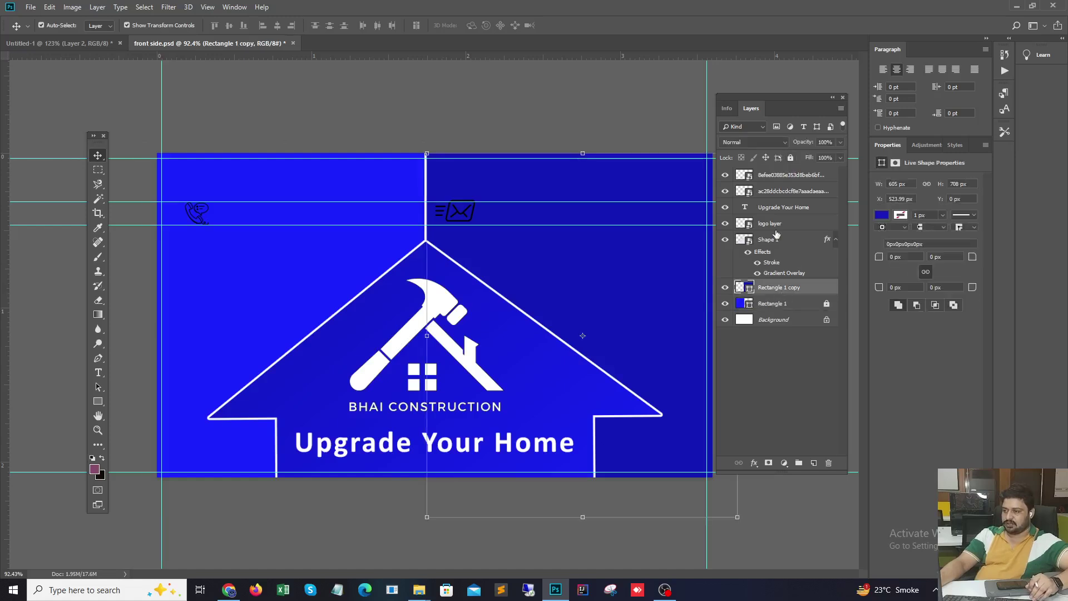
pyautogui.click(790, 158)
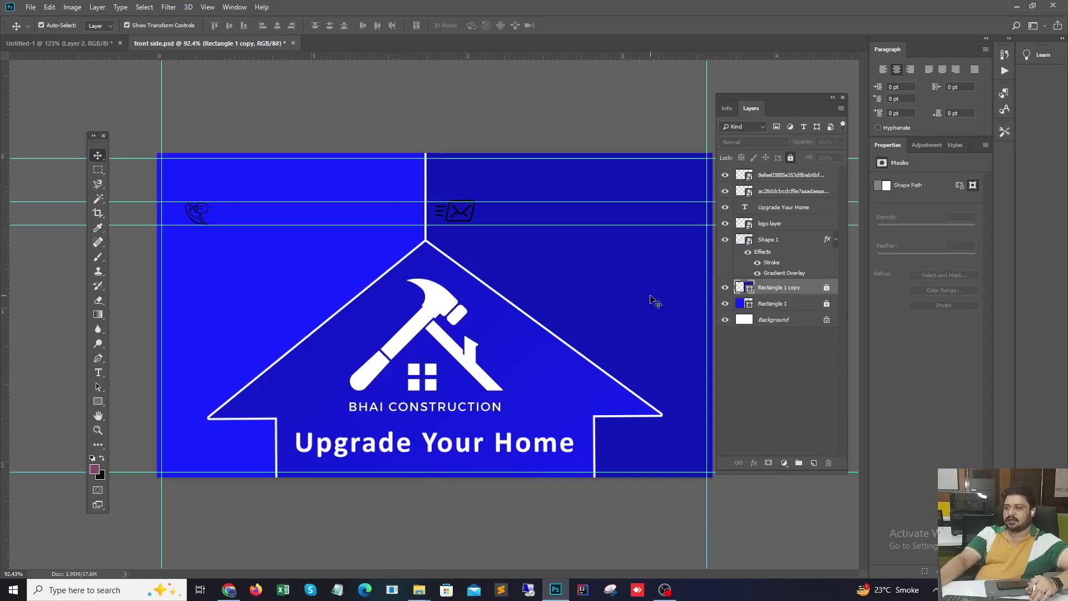
# - Apply a white (ffffff) Color Overlay to the phone icon layer
pyautogui.scroll(3, 306, 168)
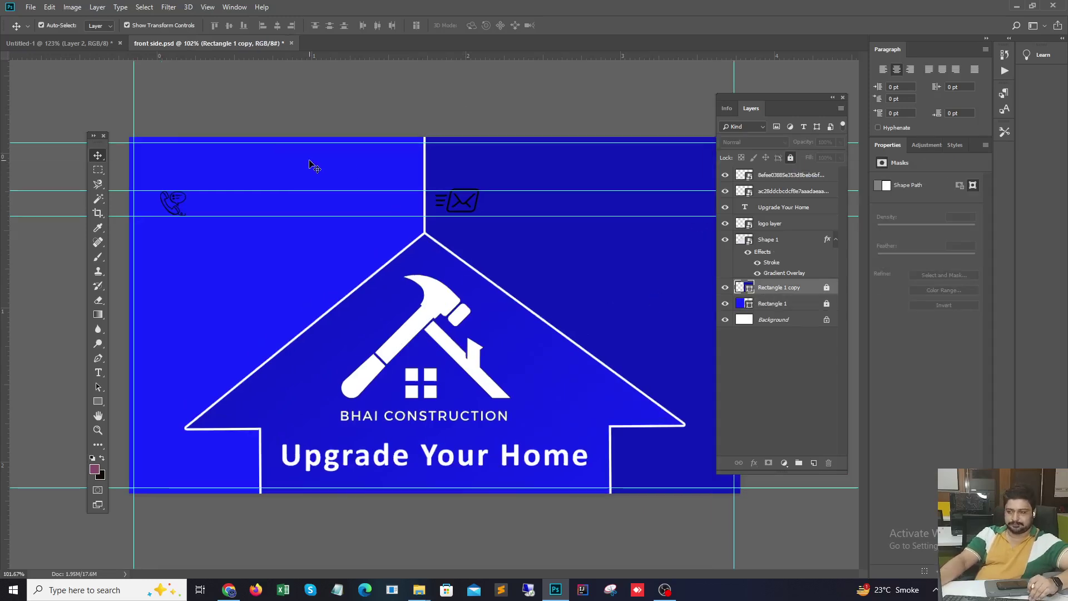
pyautogui.click(121, 177)
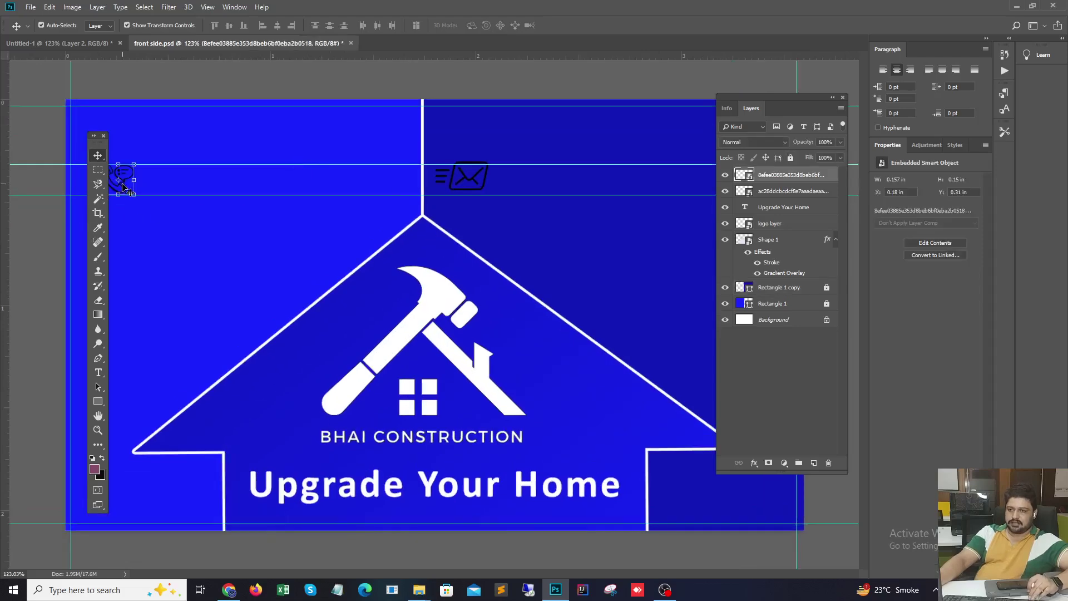
pyautogui.rightClick(814, 178)
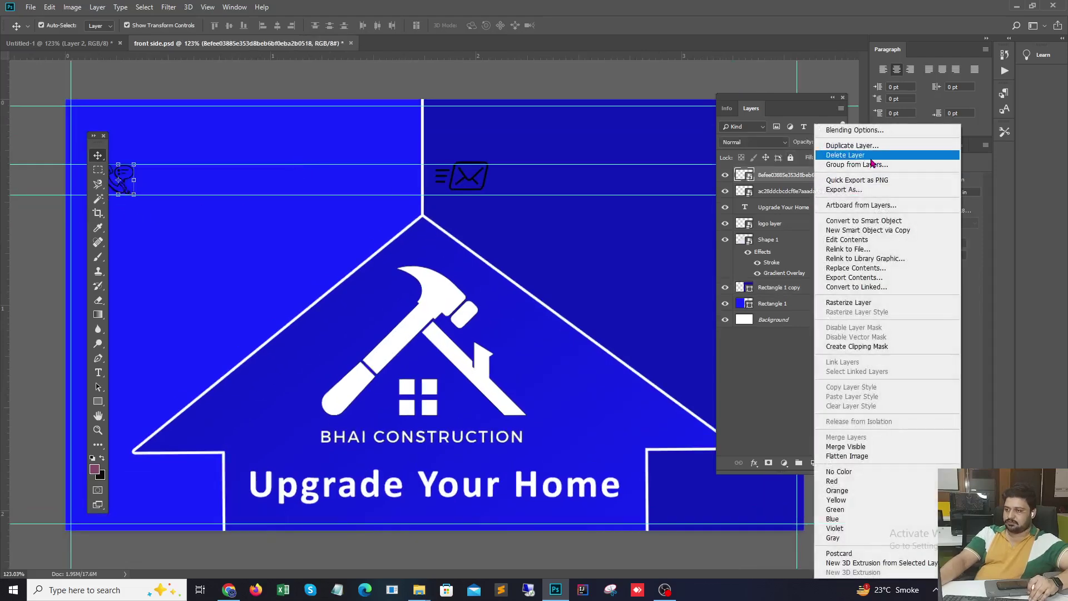
pyautogui.click(859, 132)
pyautogui.click(559, 282)
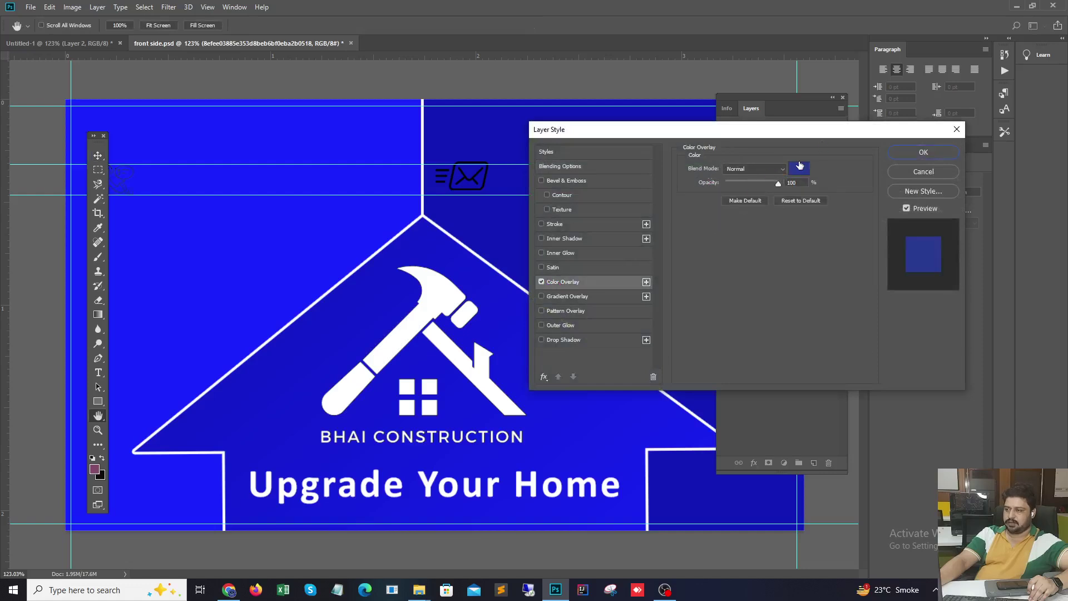
pyautogui.click(799, 167)
pyautogui.write('ffffff')
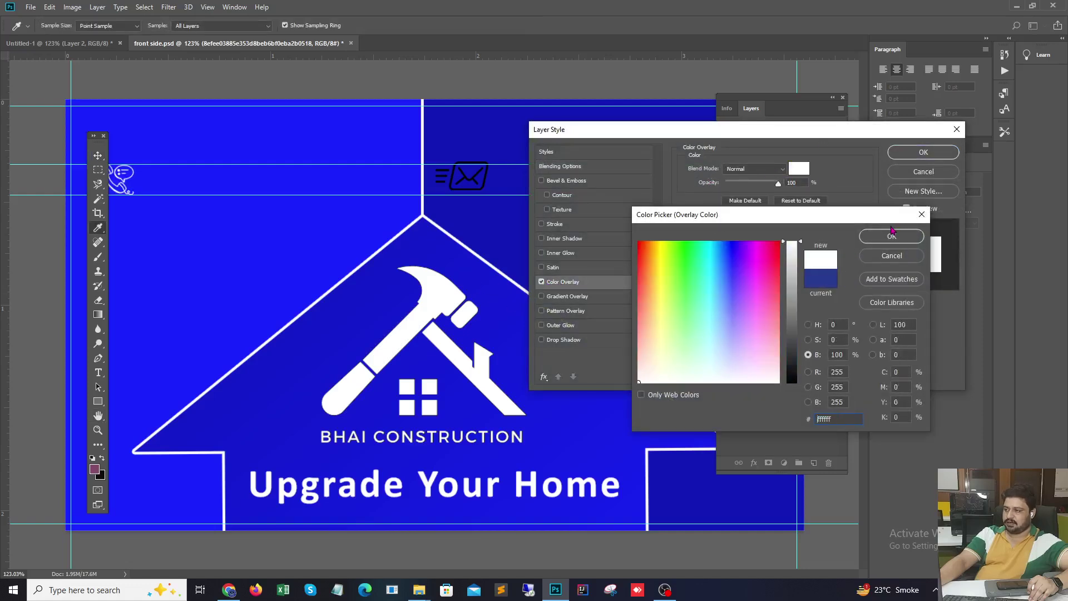
pyautogui.click(891, 236)
pyautogui.click(923, 151)
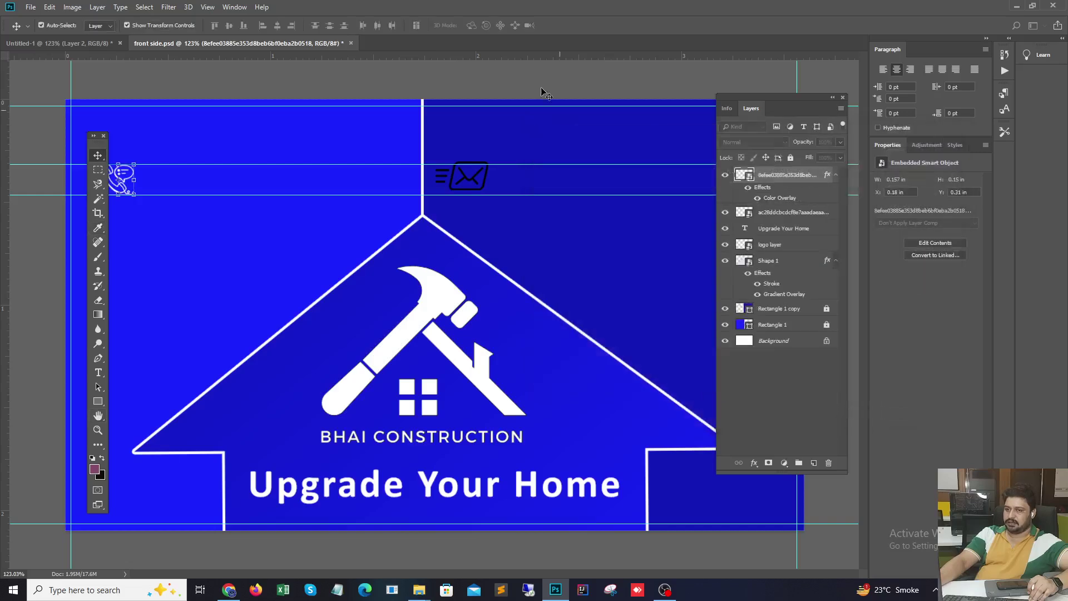
# - Apply the same white Color Overlay to the email icon layer
pyautogui.click(472, 184)
pyautogui.rightClick(828, 222)
pyautogui.click(849, 130)
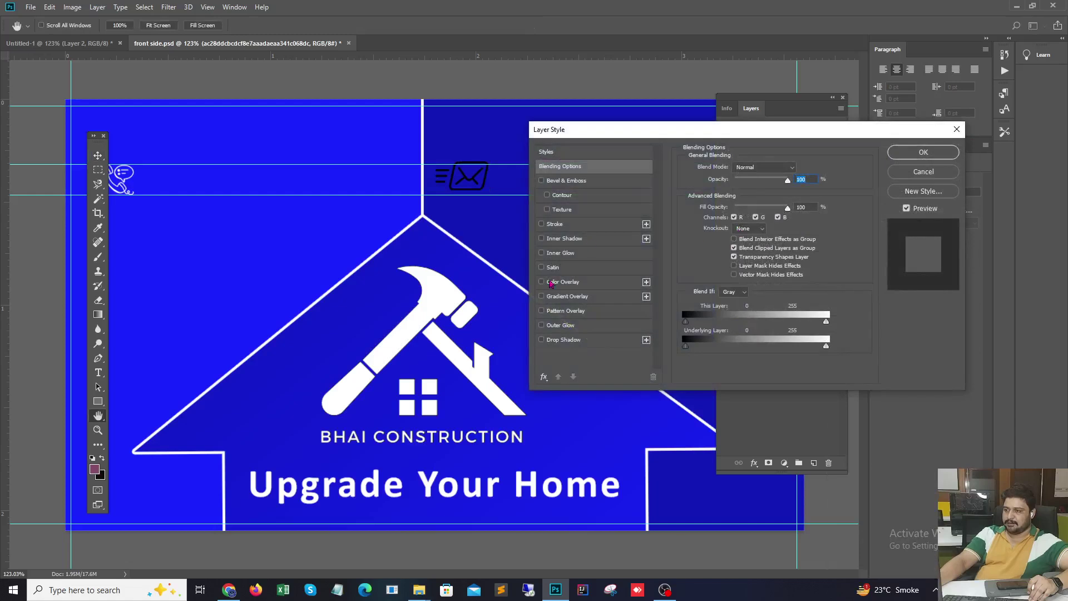
pyautogui.click(541, 281)
pyautogui.click(910, 151)
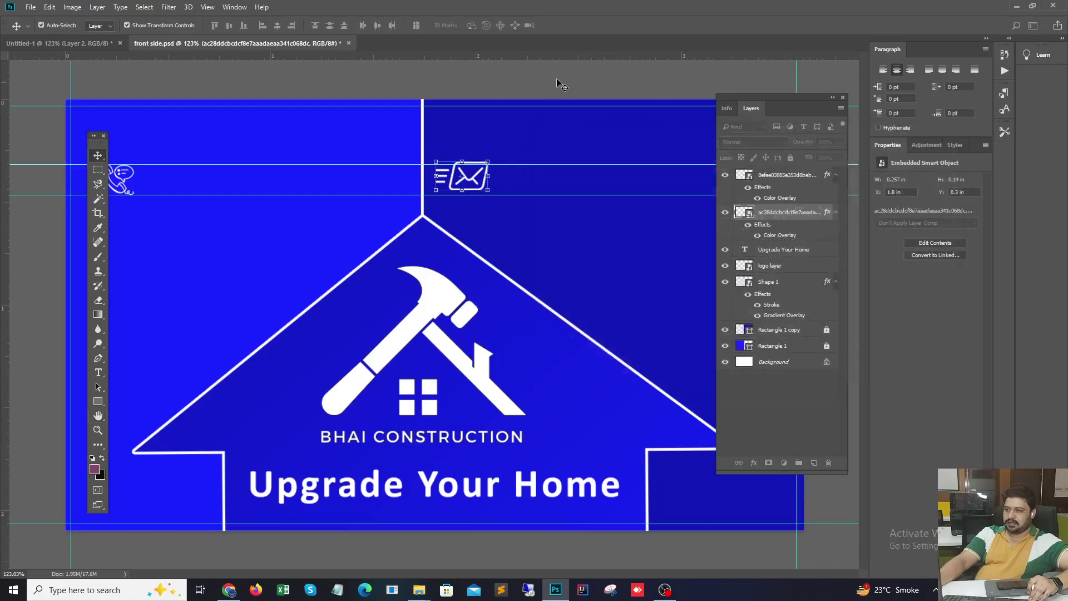
pyautogui.click(560, 75)
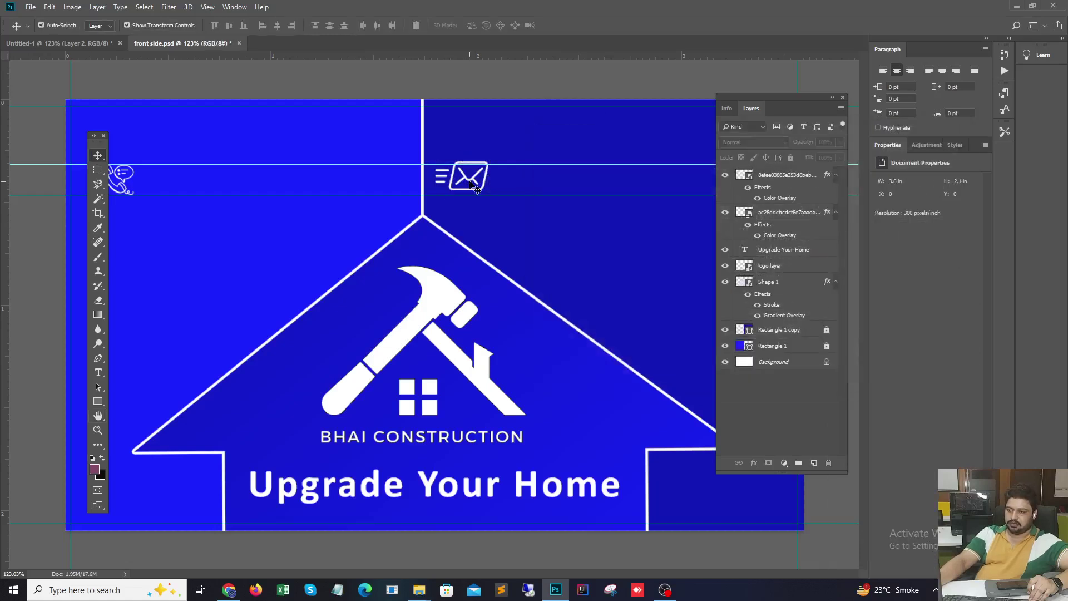
# - Nudge the email icon down to about Y 0.32 in so it sits between the two horizontal guides
pyautogui.click(471, 182)
pyautogui.press('Down')
pyautogui.press('Down')
pyautogui.press('Down')
pyautogui.press('Down')
pyautogui.press('Down')
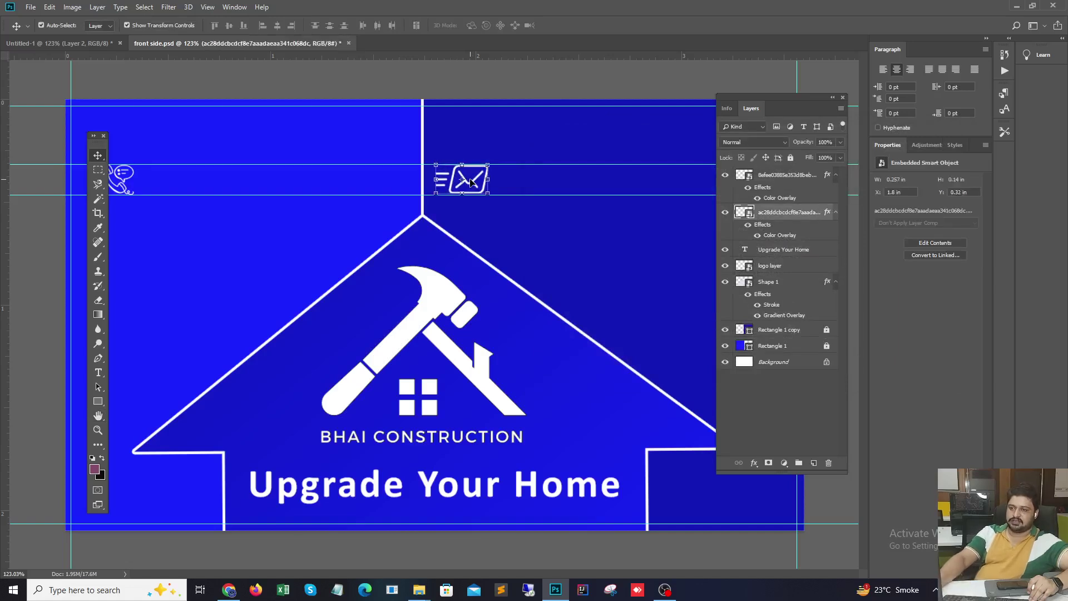
pyautogui.click(482, 89)
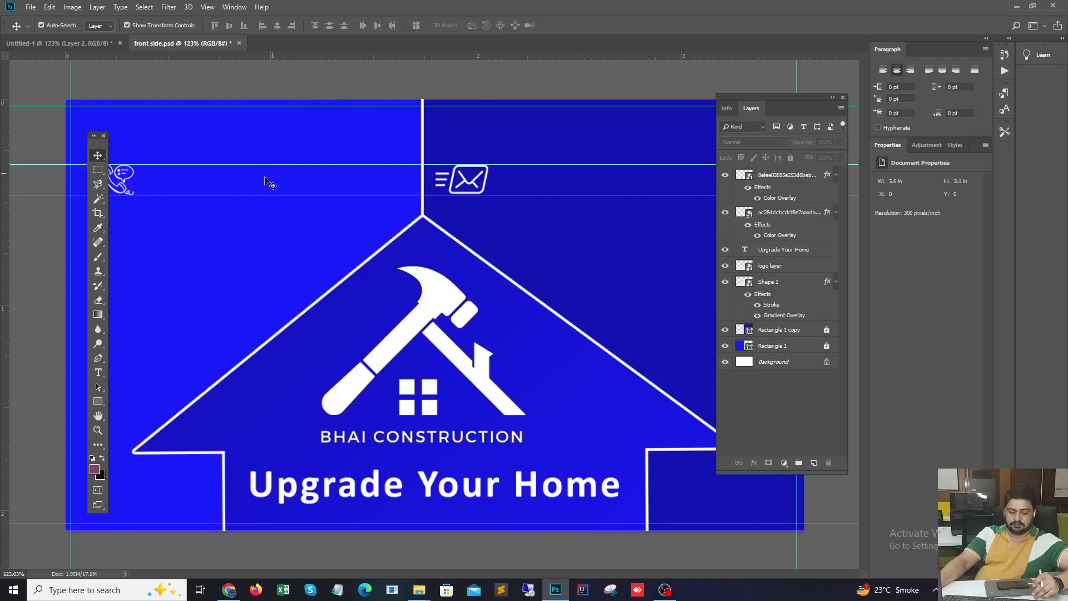
pyautogui.scroll(-2, 138, 220)
pyautogui.scroll(2, 221, 218)
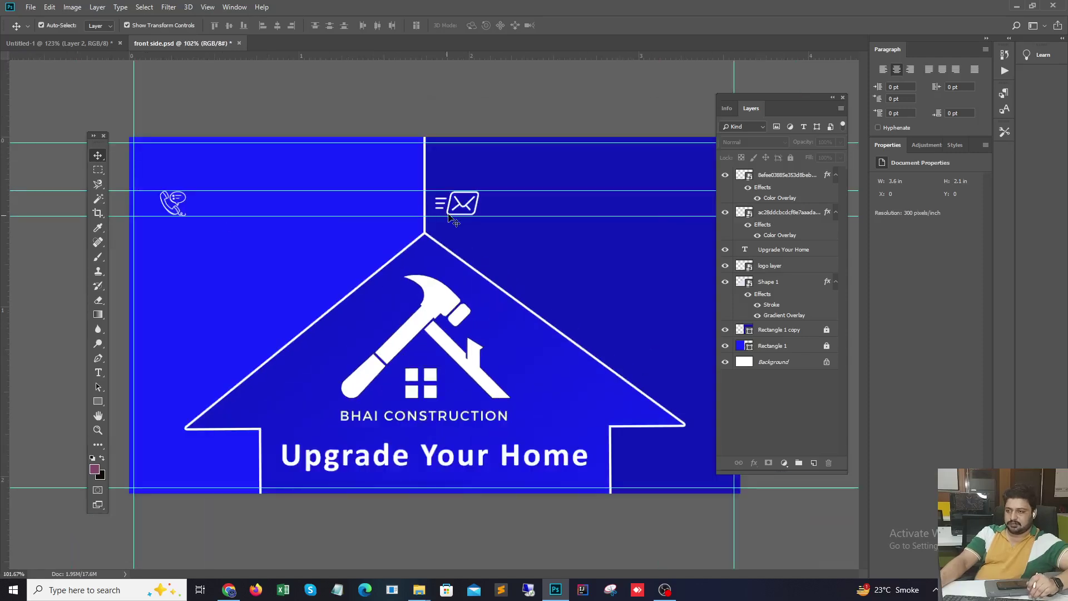
# - Duplicate the phone icon layer in place and deselect it
pyautogui.click(181, 216)
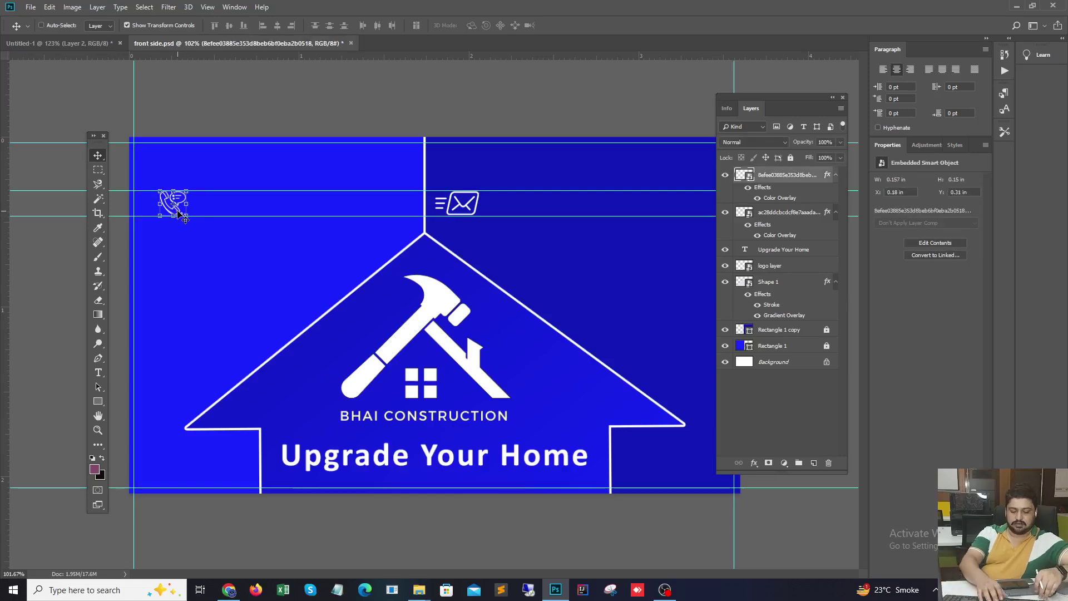
pyautogui.hotkey('ctrl', 'j')
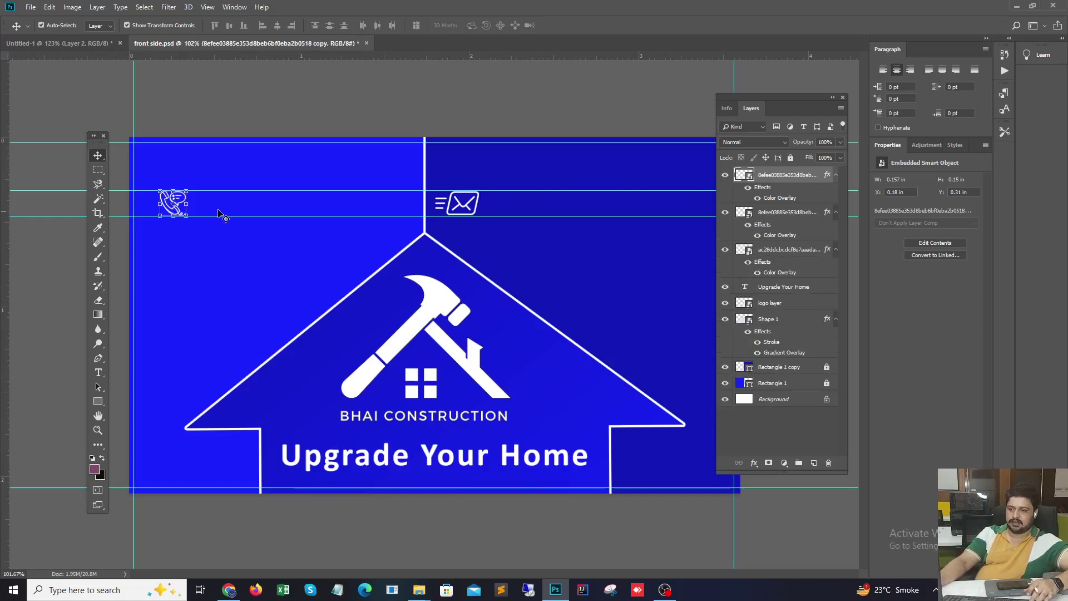
pyautogui.click(281, 115)
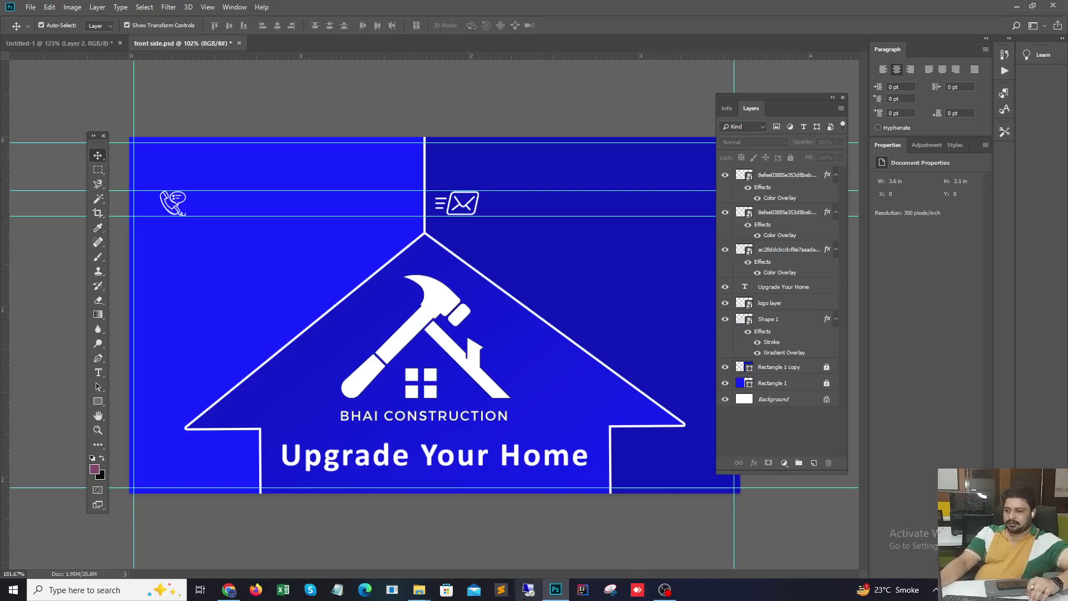
# - Copy the company's phone number from bhaiconstruction.co.uk in the browser and paste it into a new Photoshop text layer beside the phone icon
pyautogui.click(229, 590)
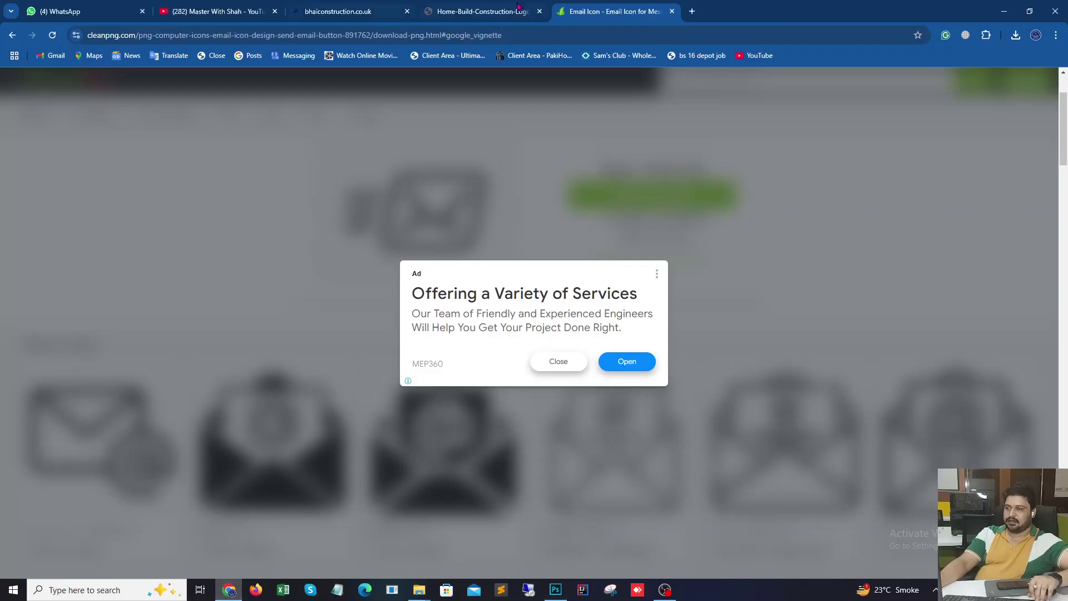
pyautogui.click(487, 12)
pyautogui.click(371, 12)
pyautogui.scroll(15, 532, 248)
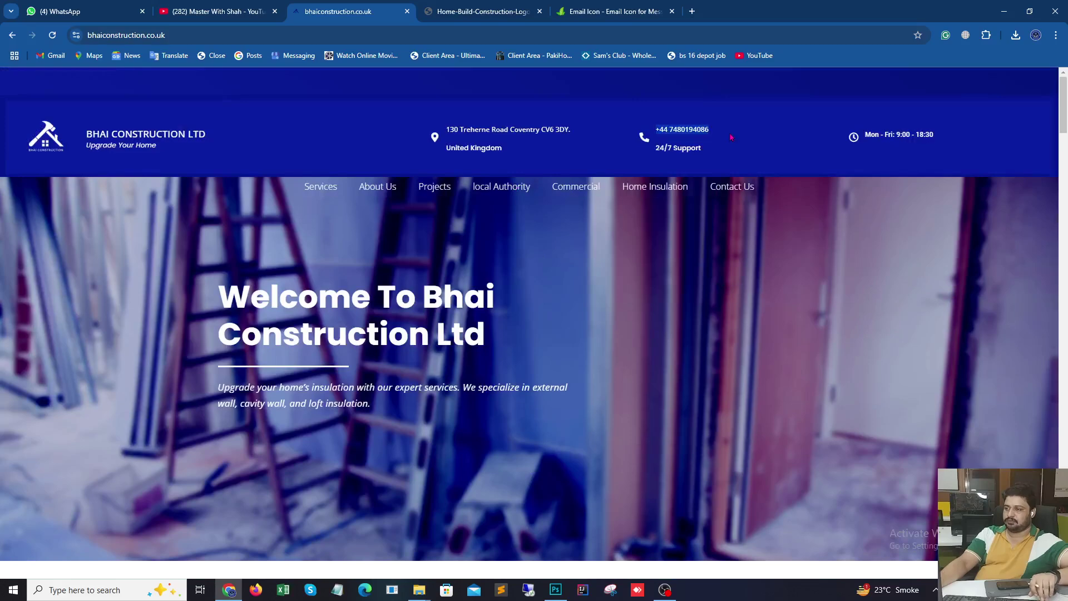
pyautogui.click(555, 591)
pyautogui.click(105, 372)
pyautogui.click(212, 208)
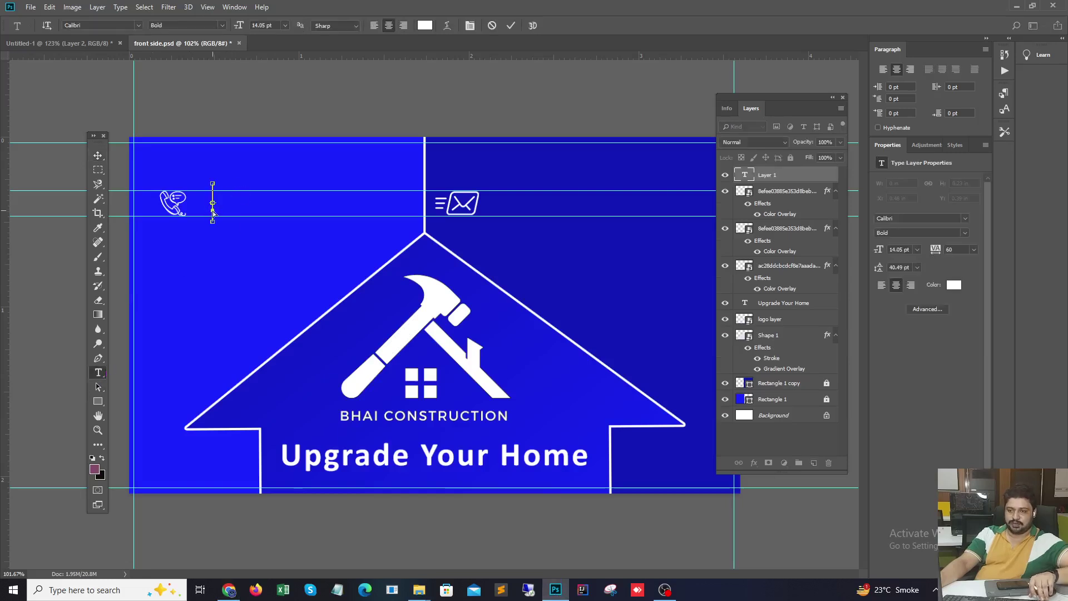
pyautogui.hotkey('ctrl', 'v')
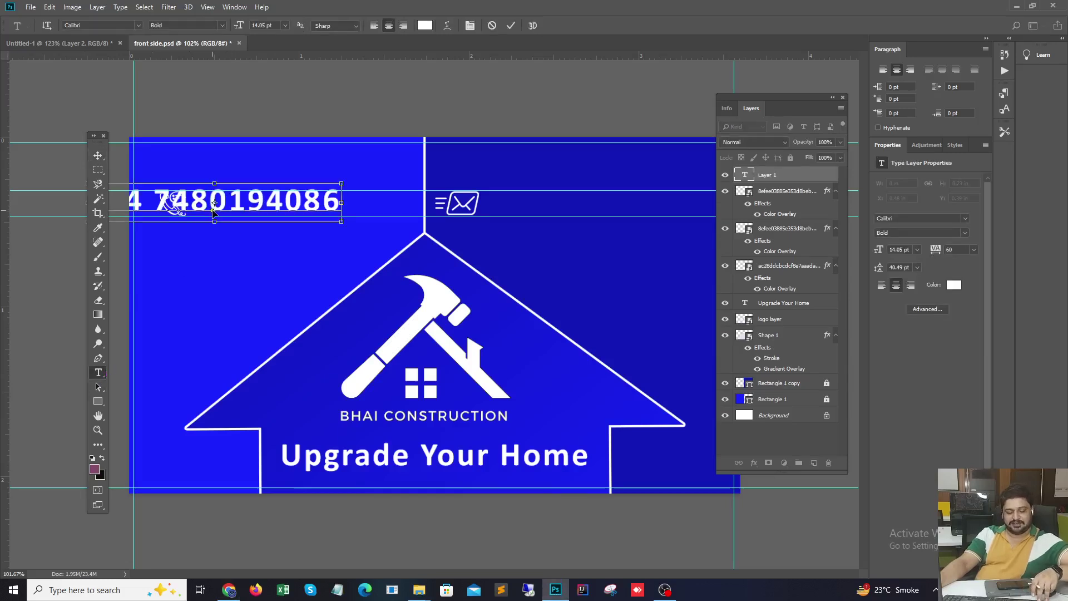
# - Commit the phone number text and move it right until it ends just before the card's vertical divider
pyautogui.hotkey('ctrl', 'a')
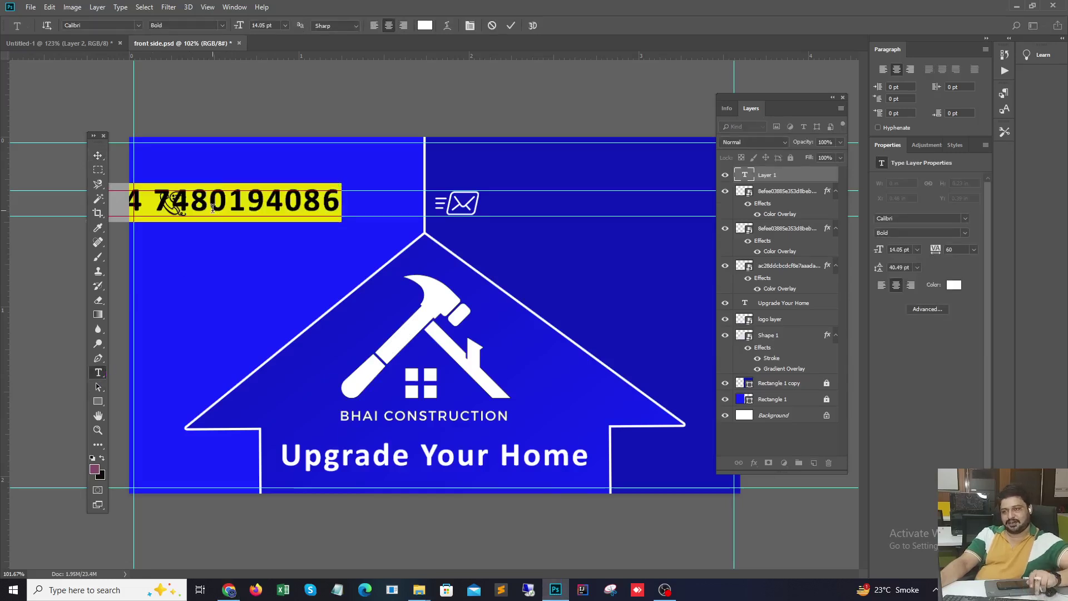
pyautogui.click(99, 158)
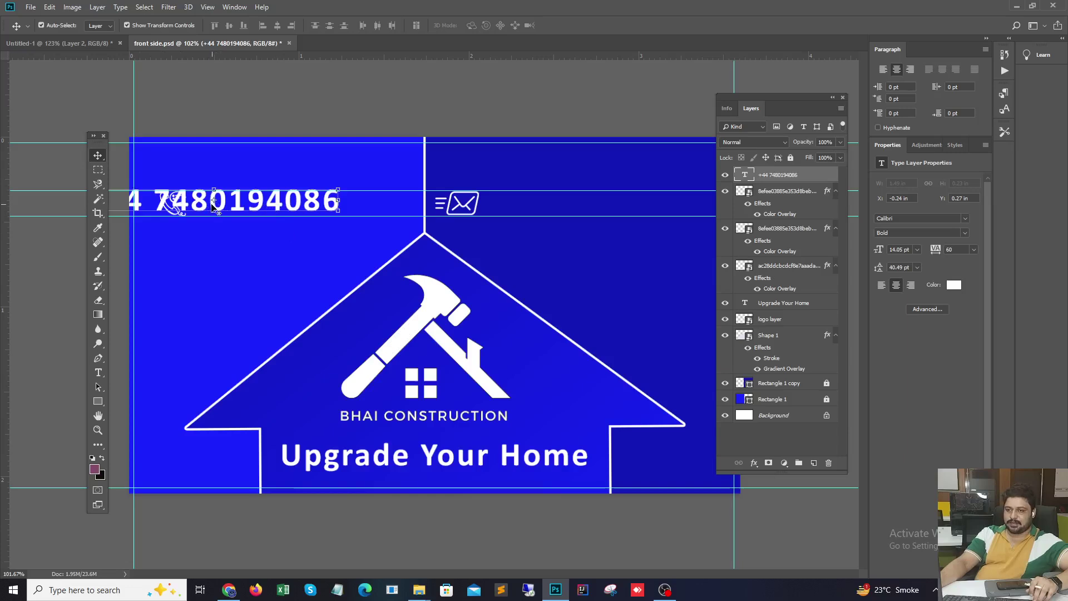
pyautogui.moveTo(204, 207); pyautogui.dragTo(282, 209)
pyautogui.click(162, 207)
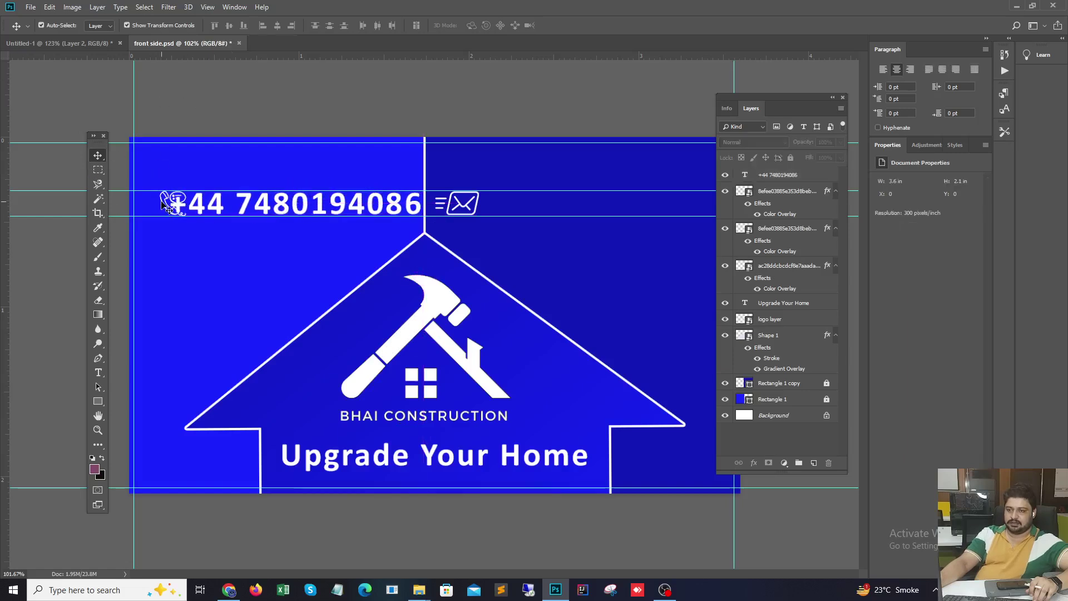
# - Move the duplicate phone icon against the card's left vertical guide and delete the phone icon overlapping the number
pyautogui.moveTo(161, 203); pyautogui.dragTo(140, 205)
pyautogui.click(231, 107)
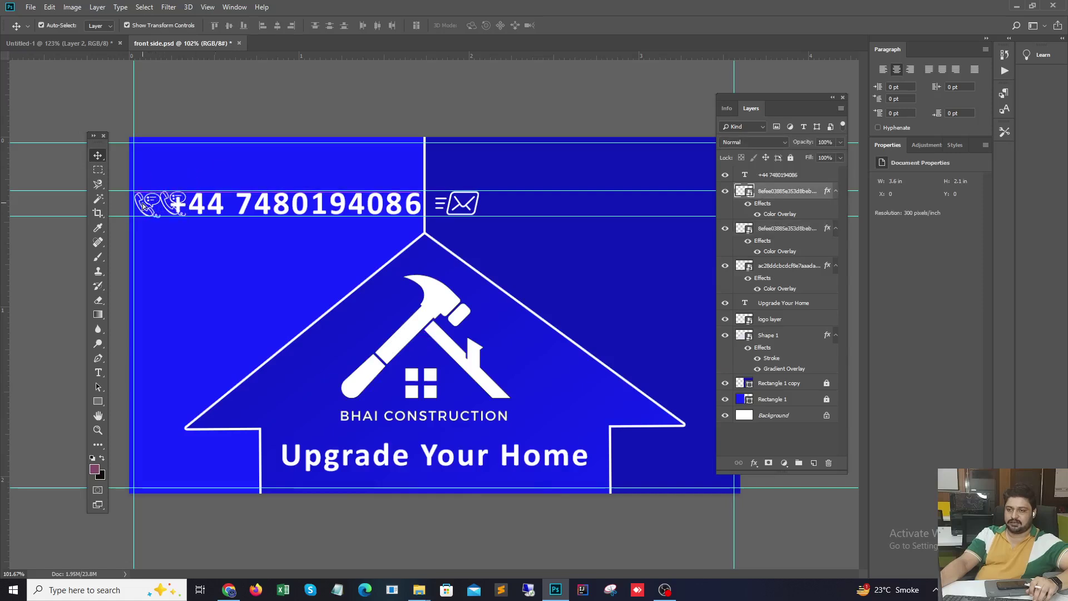
pyautogui.click(165, 201)
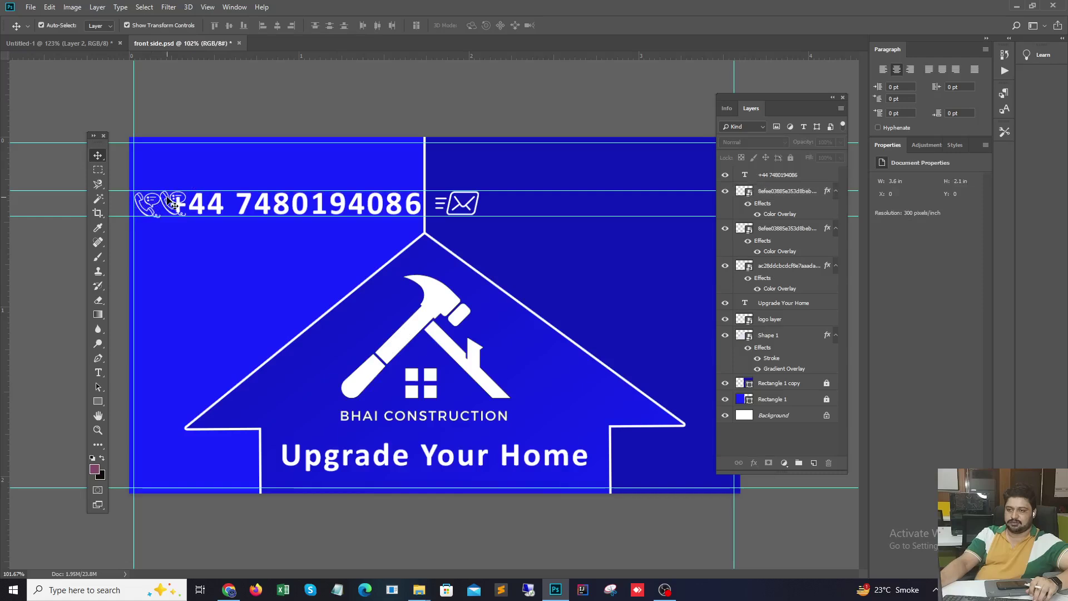
pyautogui.click(169, 202)
pyautogui.press('Delete')
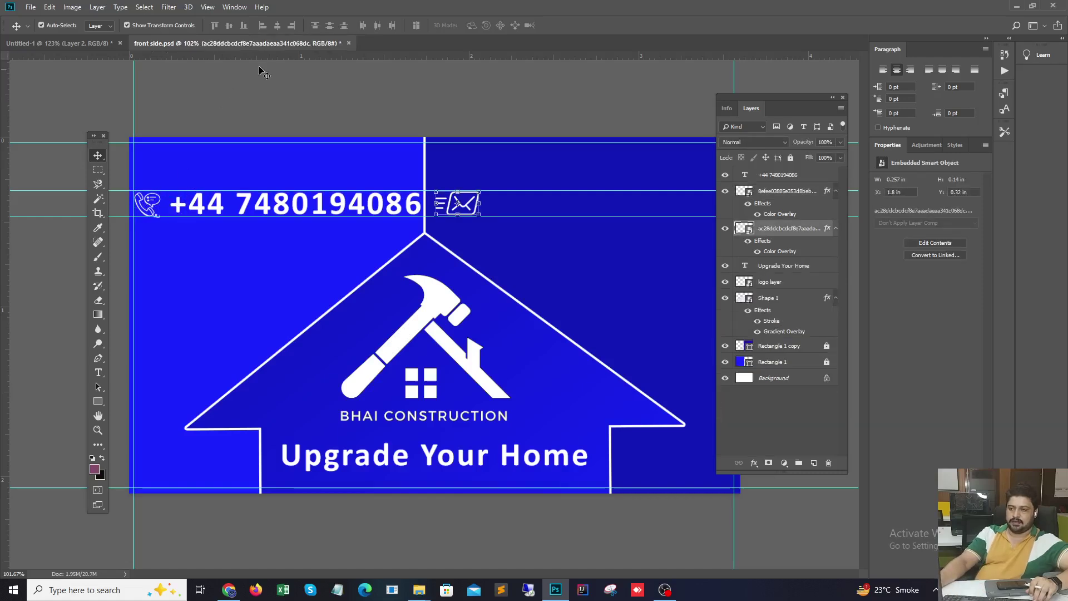
pyautogui.click(260, 72)
# - Shift the phone number slightly left, close beside the phone icon, and fine-tune the icon's position
pyautogui.moveTo(260, 212); pyautogui.dragTo(256, 211)
pyautogui.click(146, 230)
pyautogui.moveTo(156, 211); pyautogui.dragTo(150, 208)
pyautogui.click(495, 184)
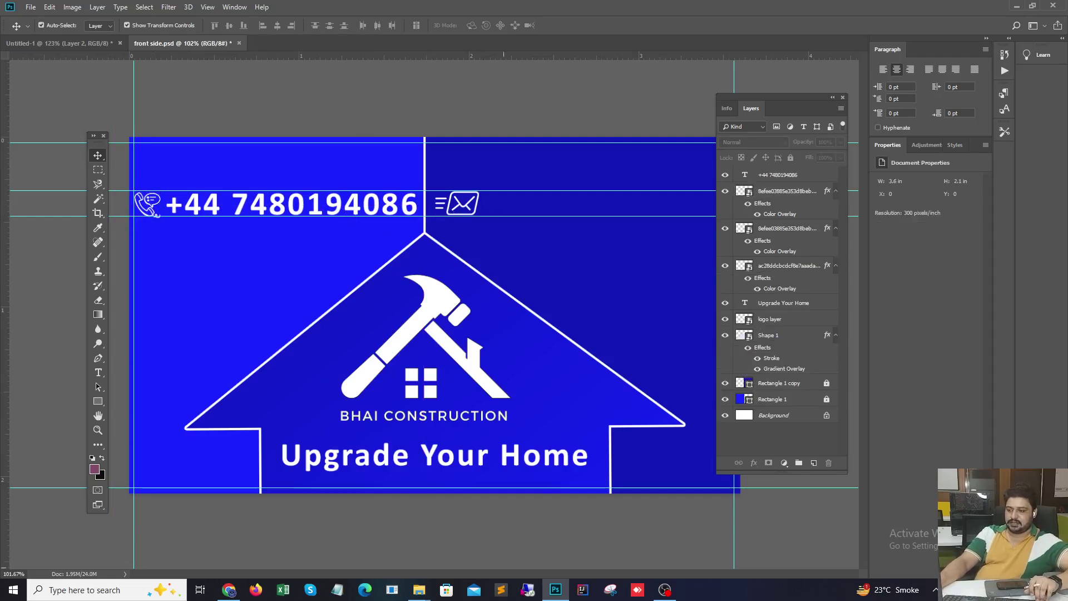
# - Copy the company's email address from the Appointment section of bhaiconstruction.co.uk in the browser
pyautogui.click(230, 589)
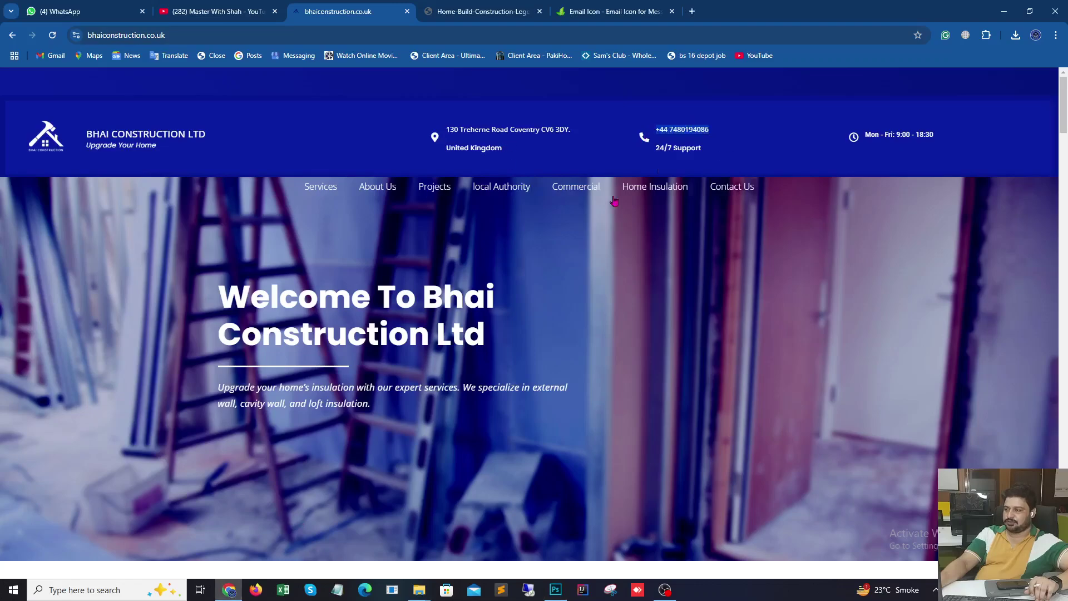
pyautogui.scroll(-20, 384, 340)
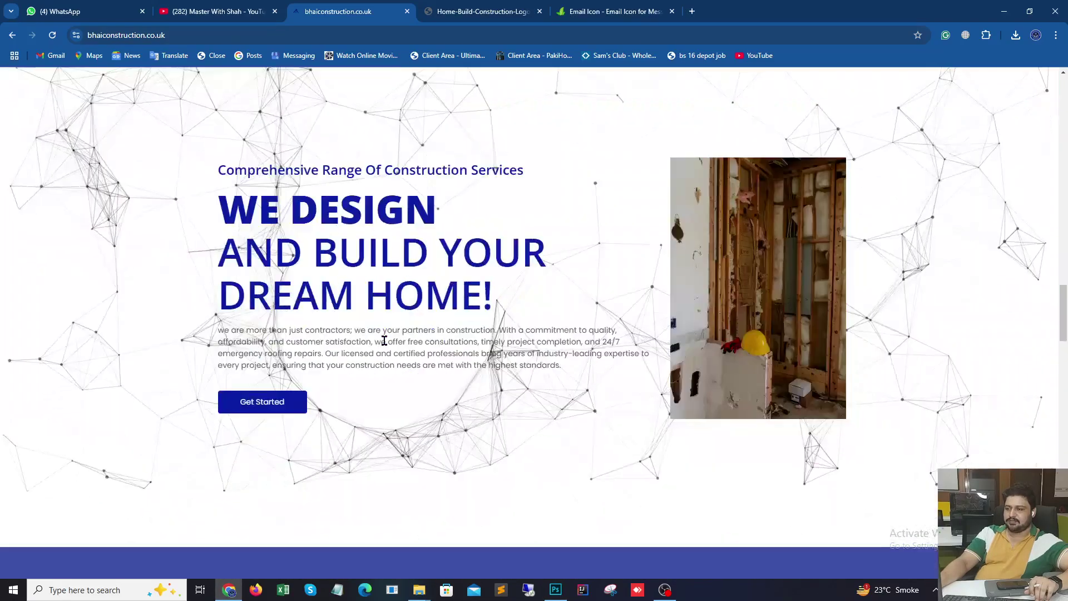
pyautogui.scroll(-20, 384, 340)
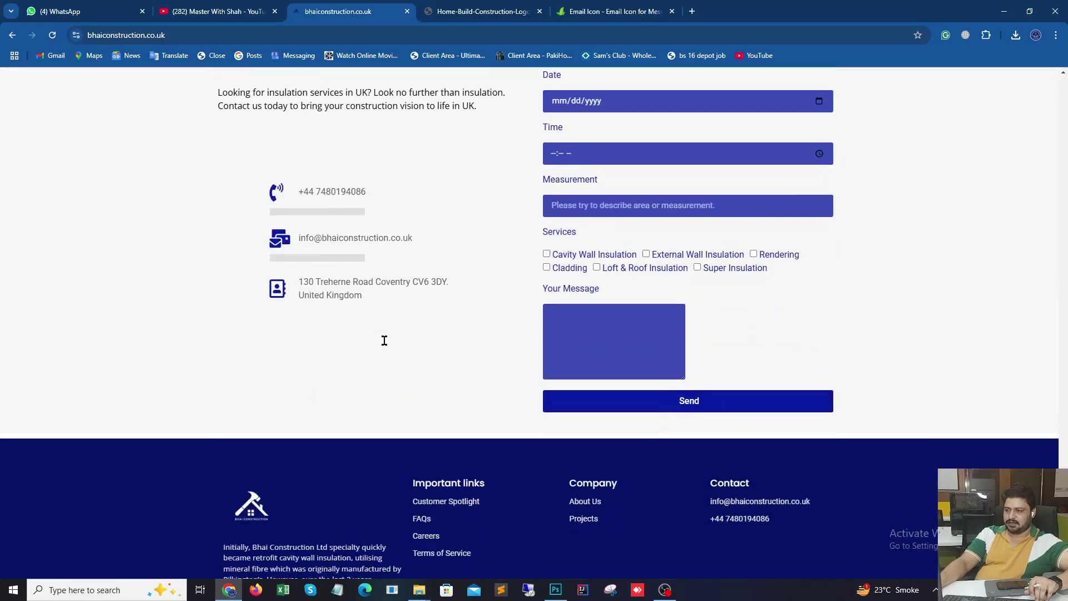
pyautogui.scroll(4, 386, 350)
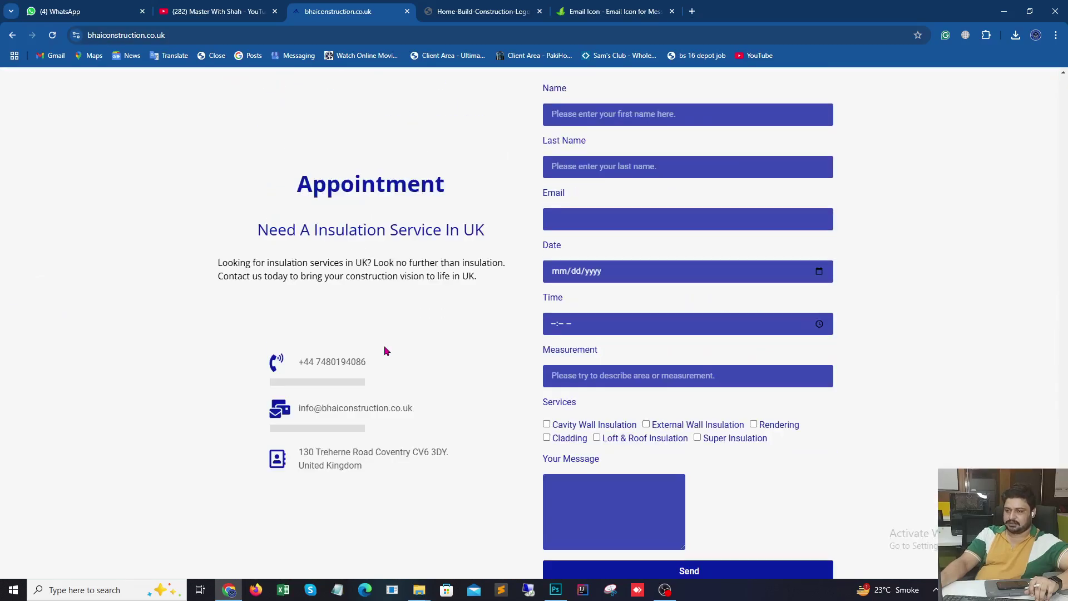
pyautogui.tripleClick(373, 409)
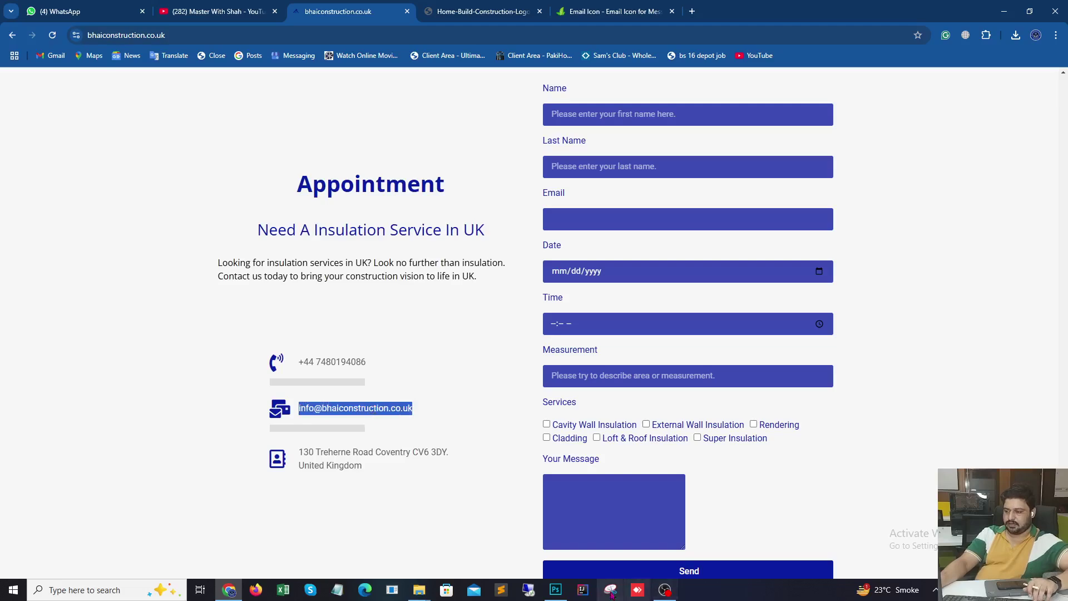
# - In Photoshop, duplicate the phone number text beside the email icon and replace its content with the copied email address
pyautogui.click(555, 589)
pyautogui.moveTo(347, 208); pyautogui.dragTo(662, 207)
pyautogui.press('t')
pyautogui.click(663, 206)
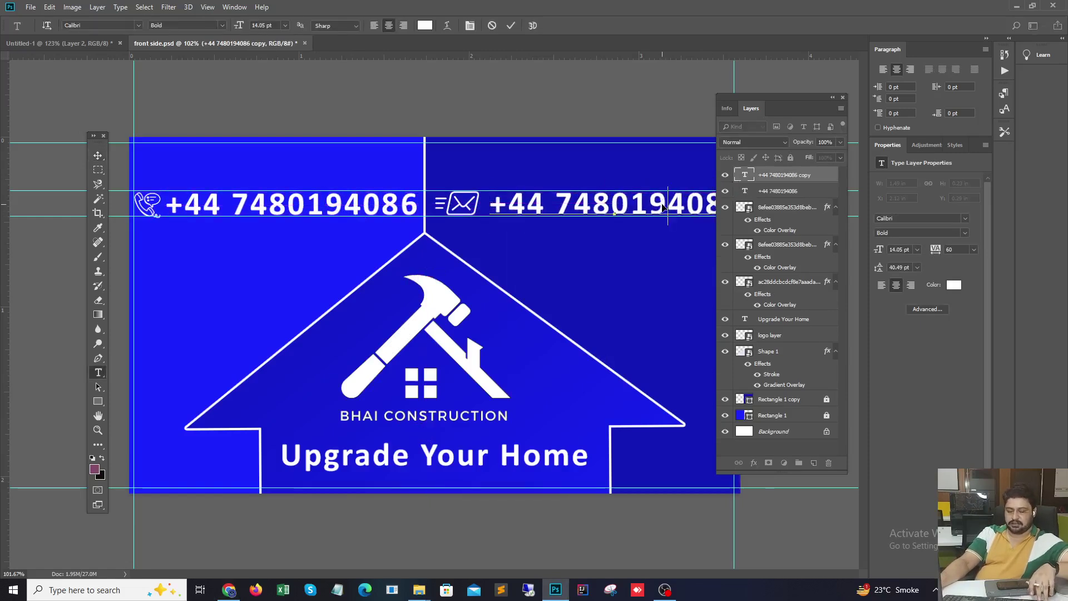
pyautogui.hotkey('ctrl', 'a')
pyautogui.hotkey('ctrl', 'v')
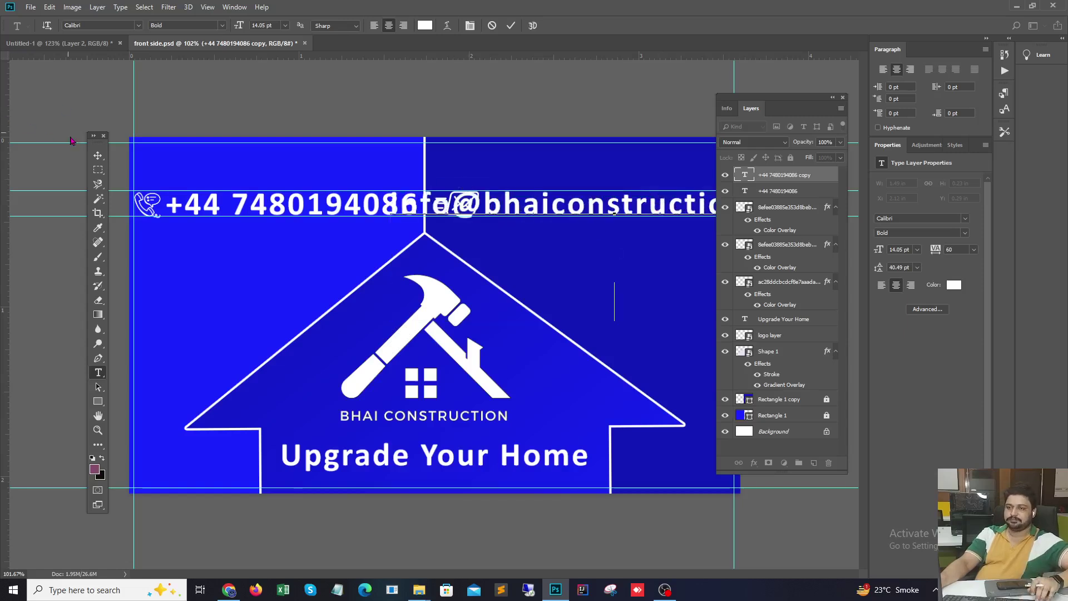
# - Commit the email text and move it below the phone number row, to about X 0.61 in, Y 0.5 in
pyautogui.click(98, 155)
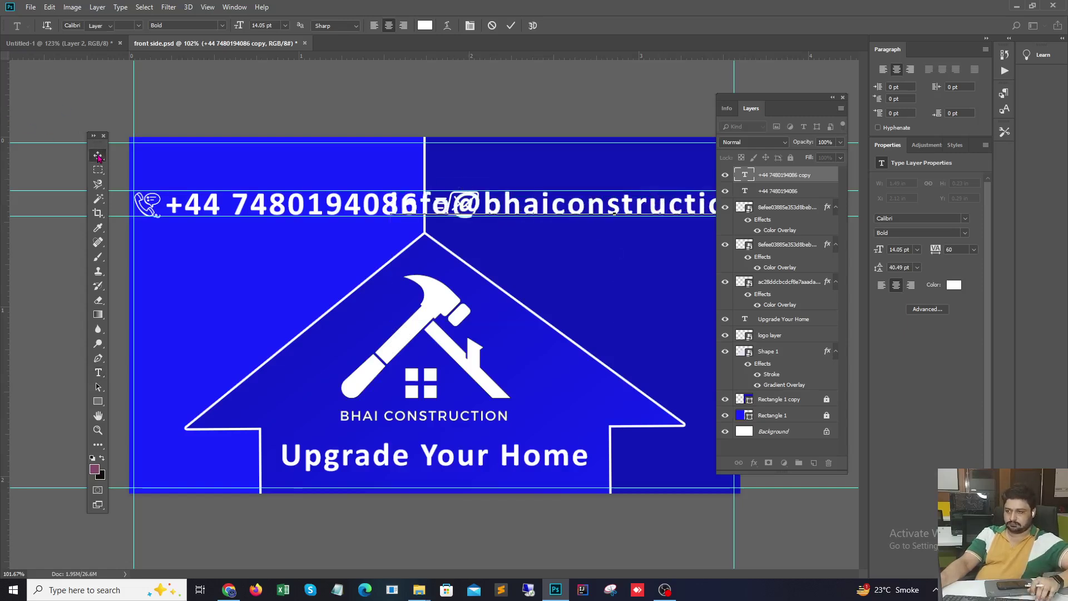
pyautogui.click(558, 117)
pyautogui.moveTo(504, 213); pyautogui.dragTo(357, 245)
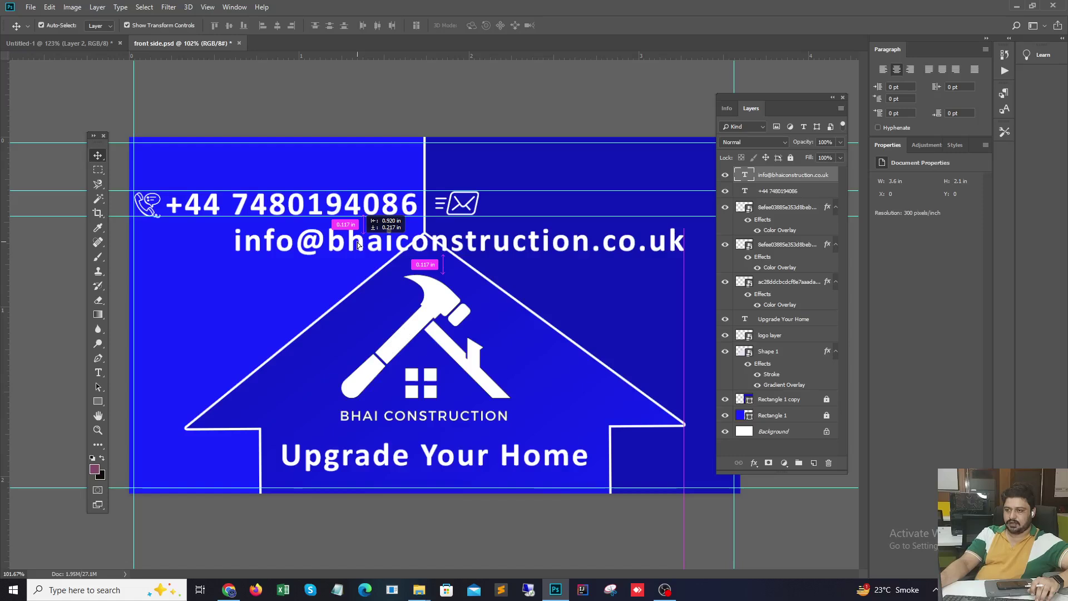
pyautogui.moveTo(358, 245); pyautogui.dragTo(358, 245)
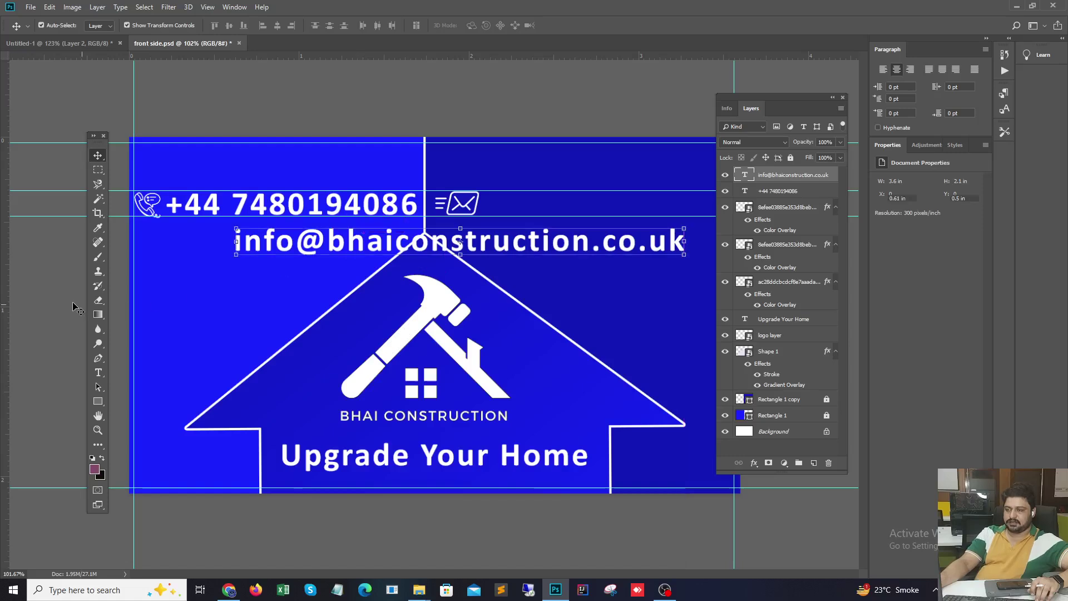
# - Move the logo up to about Y 0.69 in and the Upgrade Your Home tagline up to about Y 1.56 in
pyautogui.click(431, 325)
pyautogui.moveTo(431, 325); pyautogui.dragTo(431, 305)
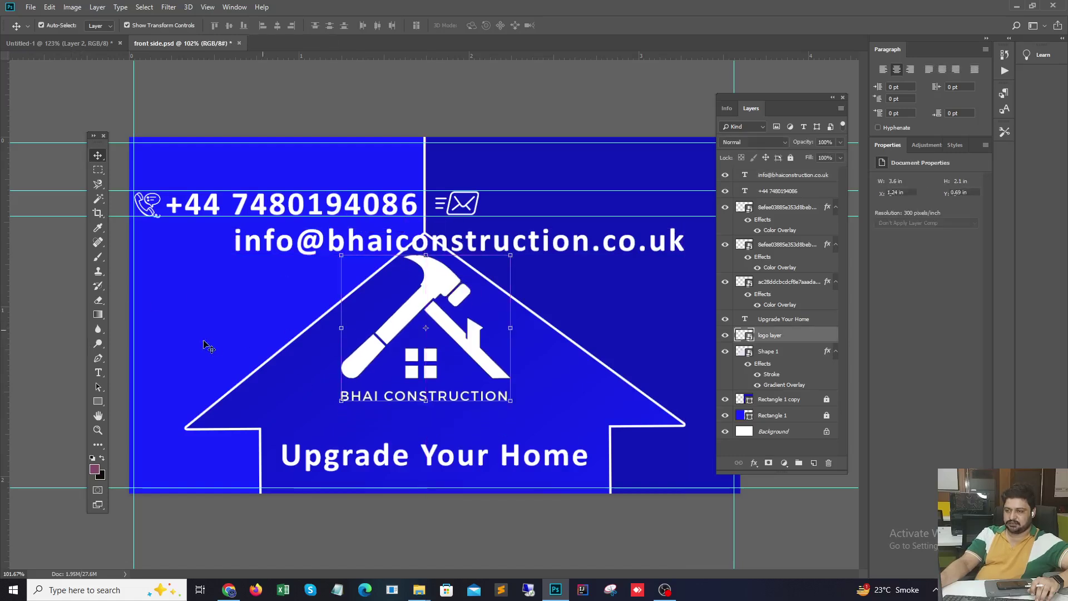
pyautogui.moveTo(391, 457); pyautogui.dragTo(388, 419)
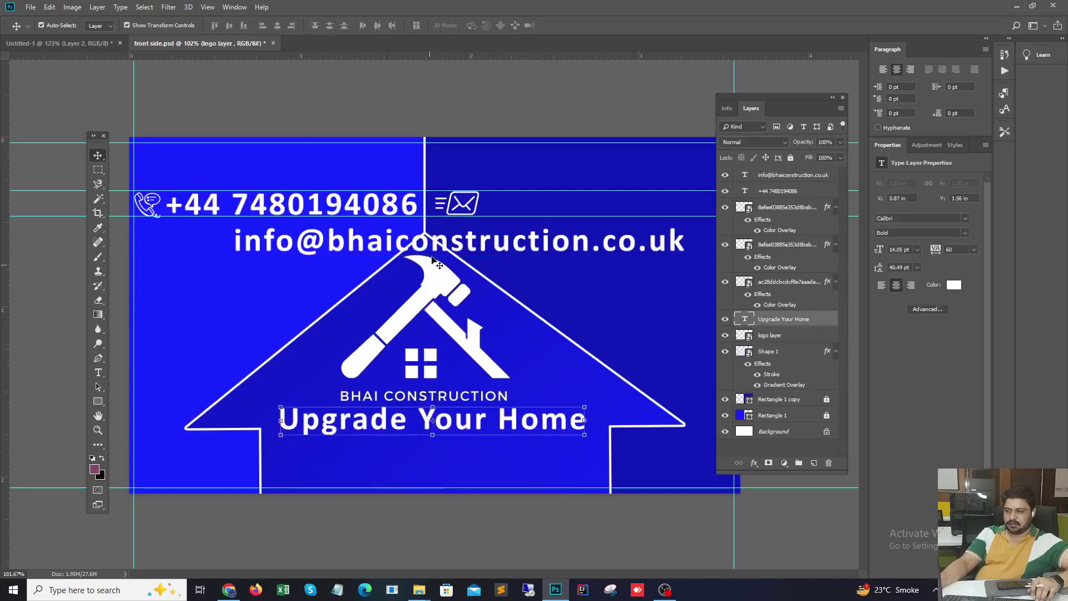
# - Move the email text below the tagline, reduce its font size and centre it within the house outline
pyautogui.moveTo(438, 245); pyautogui.dragTo(481, 466)
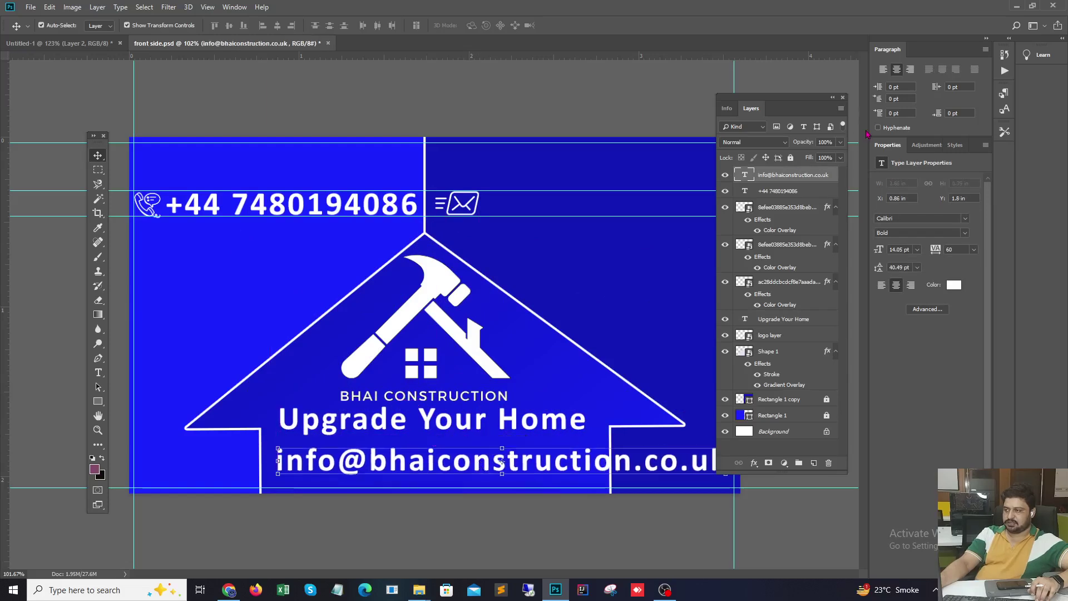
pyautogui.moveTo(877, 251); pyautogui.dragTo(871, 251)
pyautogui.moveTo(482, 471); pyautogui.dragTo(415, 472)
# - Lower the Upgrade Your Home tagline so it is evenly spaced between the logo and the email text
pyautogui.click(409, 450)
pyautogui.moveTo(400, 425)
pyautogui.mouseDown()
pyautogui.moveTo(399, 444)
pyautogui.moveTo(405, 437)
pyautogui.mouseUp()
pyautogui.click(395, 538)
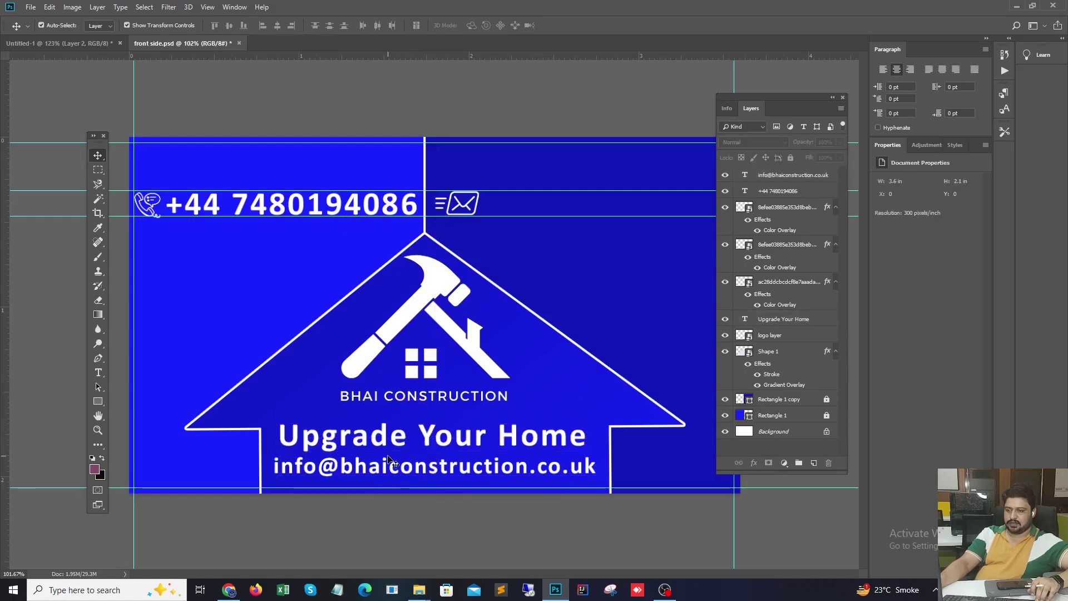
pyautogui.moveTo(431, 441); pyautogui.dragTo(428, 433)
# - Delete the email icon from the upper part of the card
pyautogui.click(461, 207)
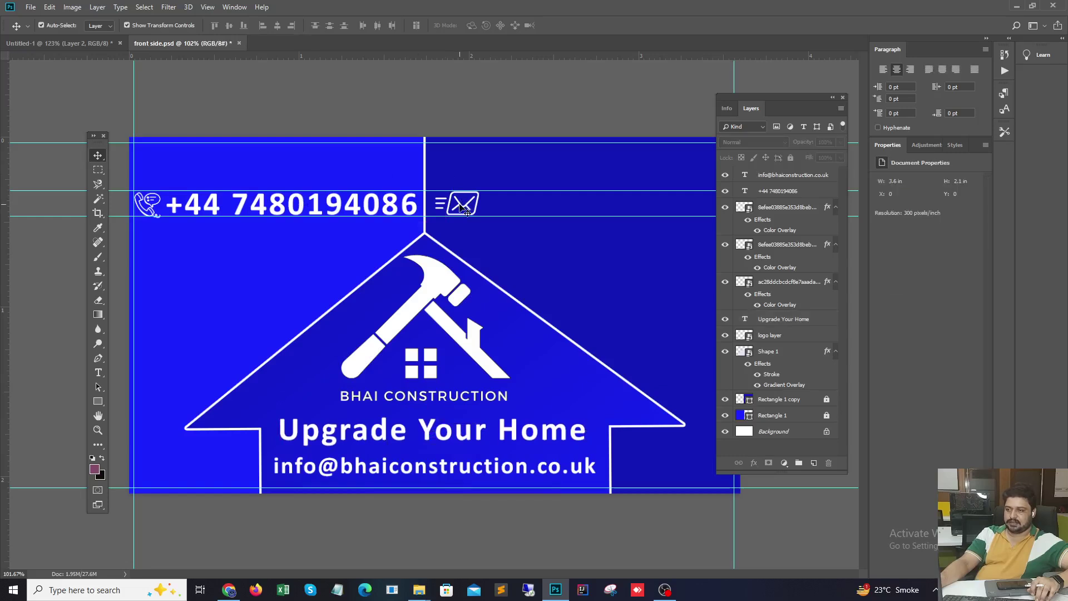
pyautogui.click(460, 207)
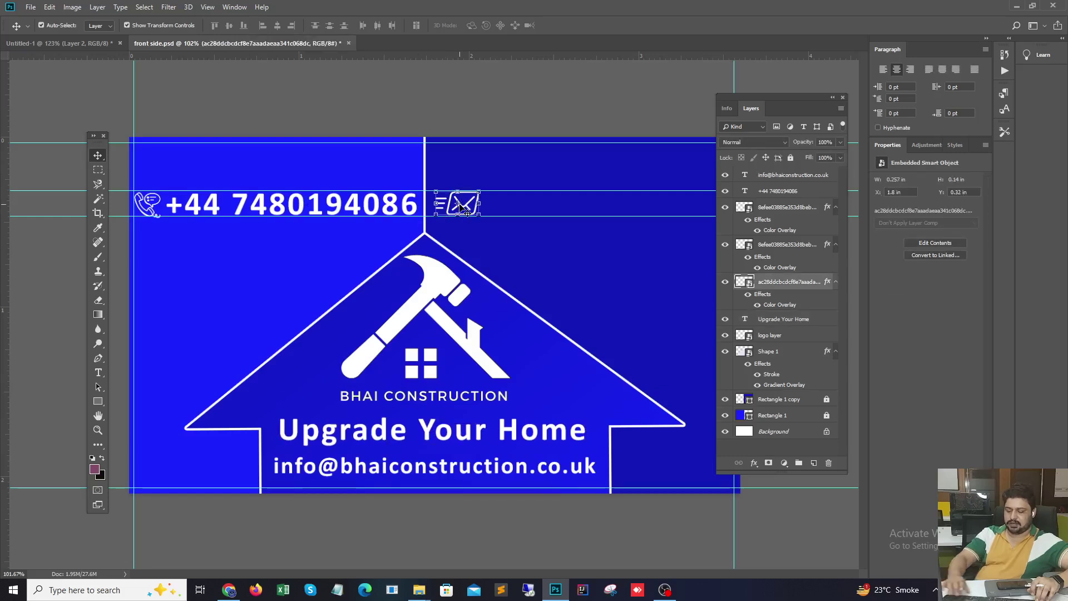
pyautogui.press('Delete')
pyautogui.click(483, 76)
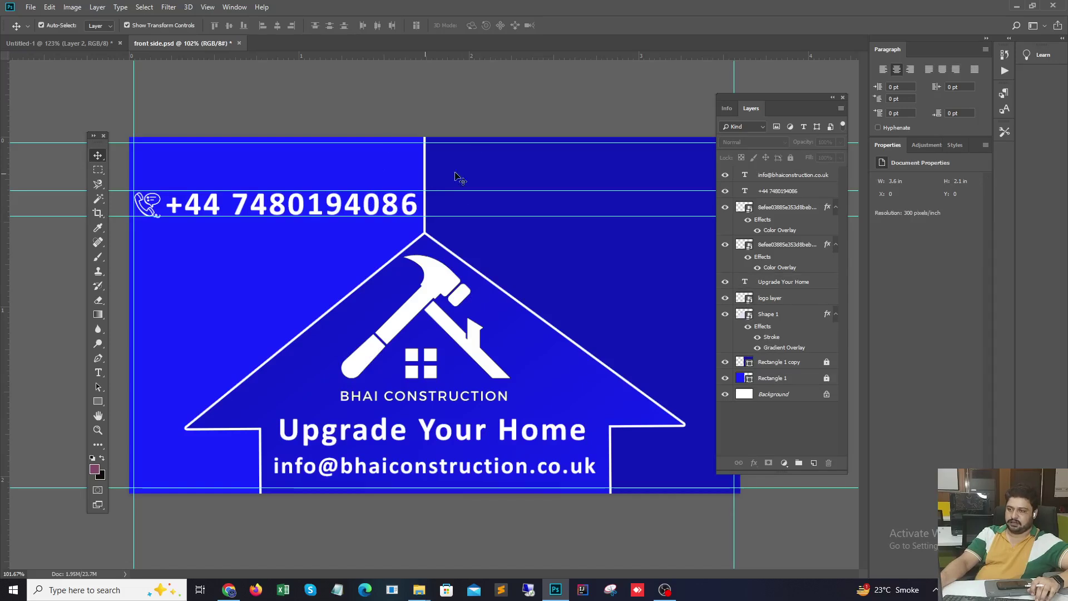
# - Unlock the Rectangle 1 and Rectangle 1 copy background layers without changing their layer styles
pyautogui.click(830, 365)
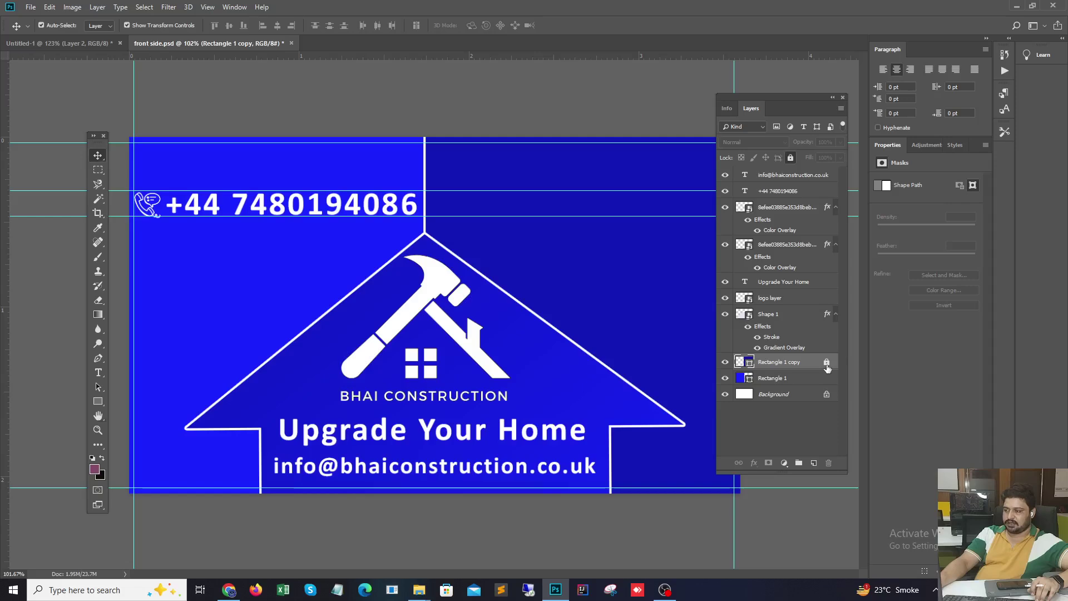
pyautogui.doubleClick(824, 372)
pyautogui.press('Escape')
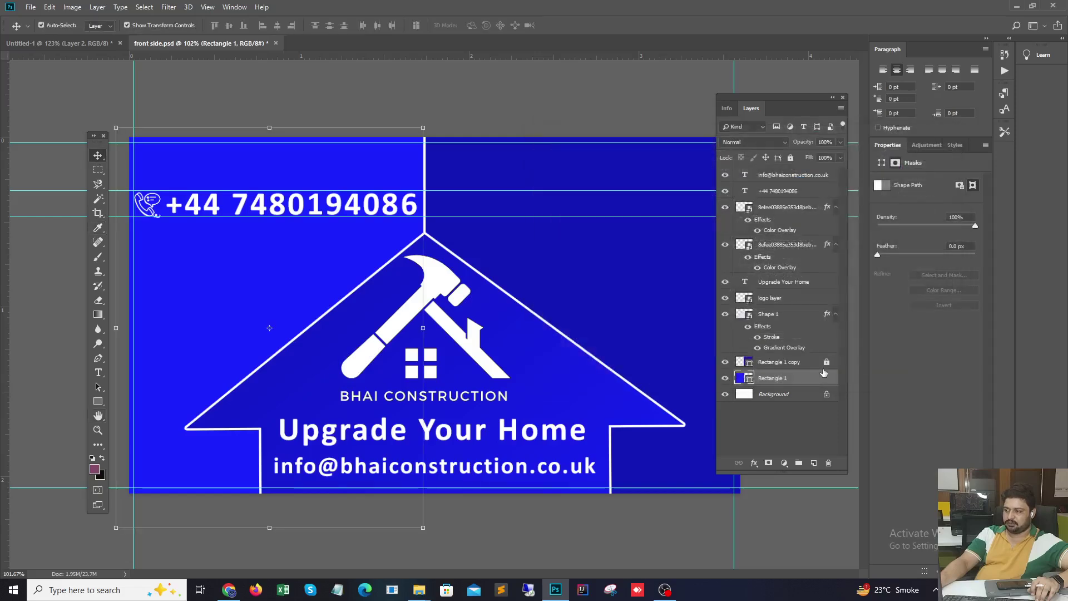
pyautogui.doubleClick(777, 364)
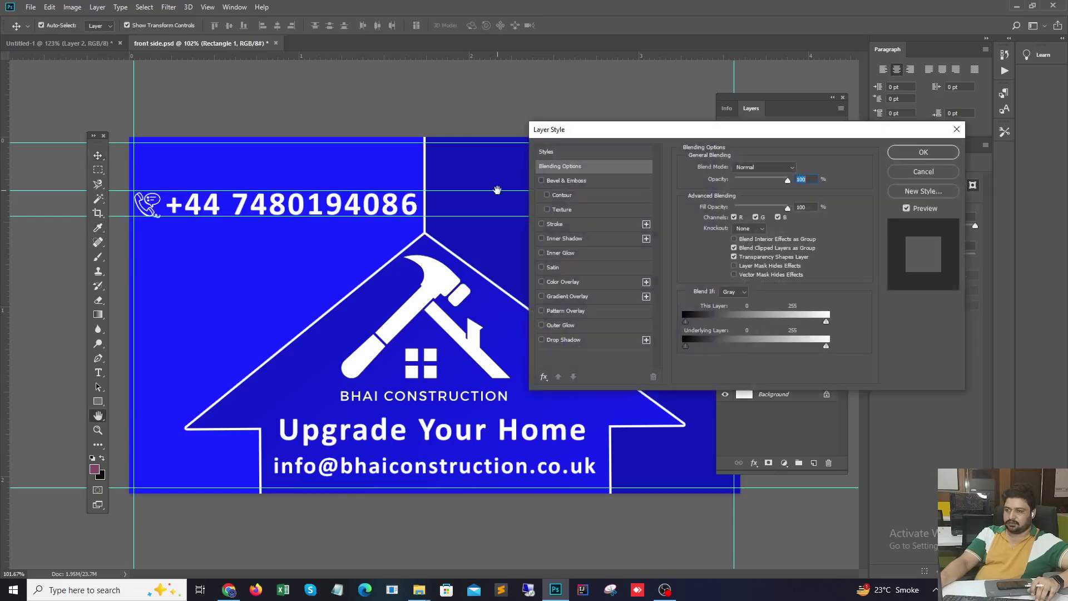
pyautogui.click(944, 173)
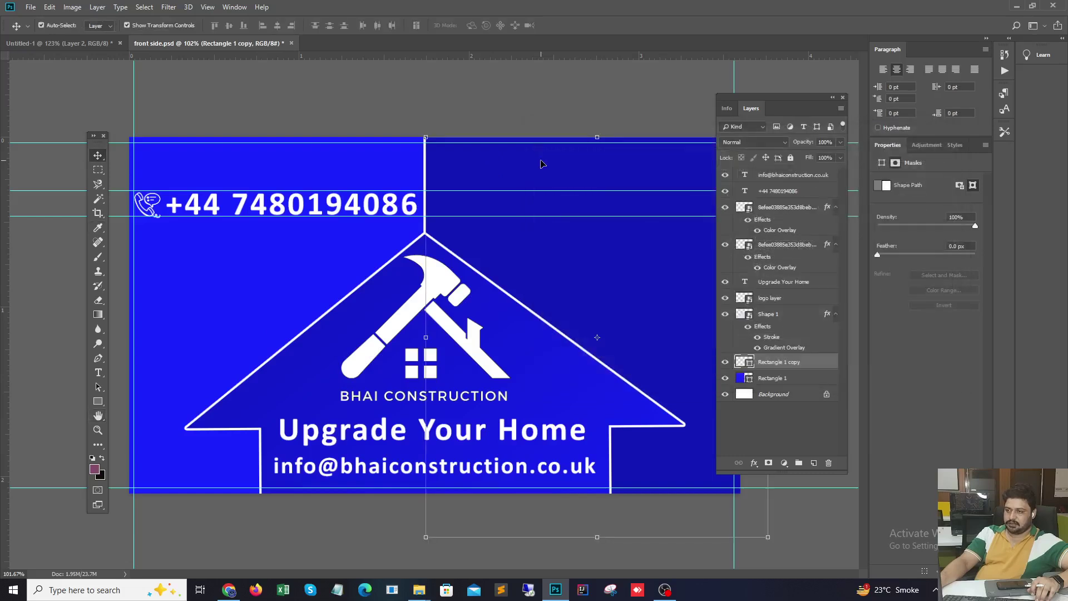
# - Nudge Rectangle 1 right to close the white gap between the two background halves
pyautogui.click(382, 165)
pyautogui.press('Right')
pyautogui.press('Right')
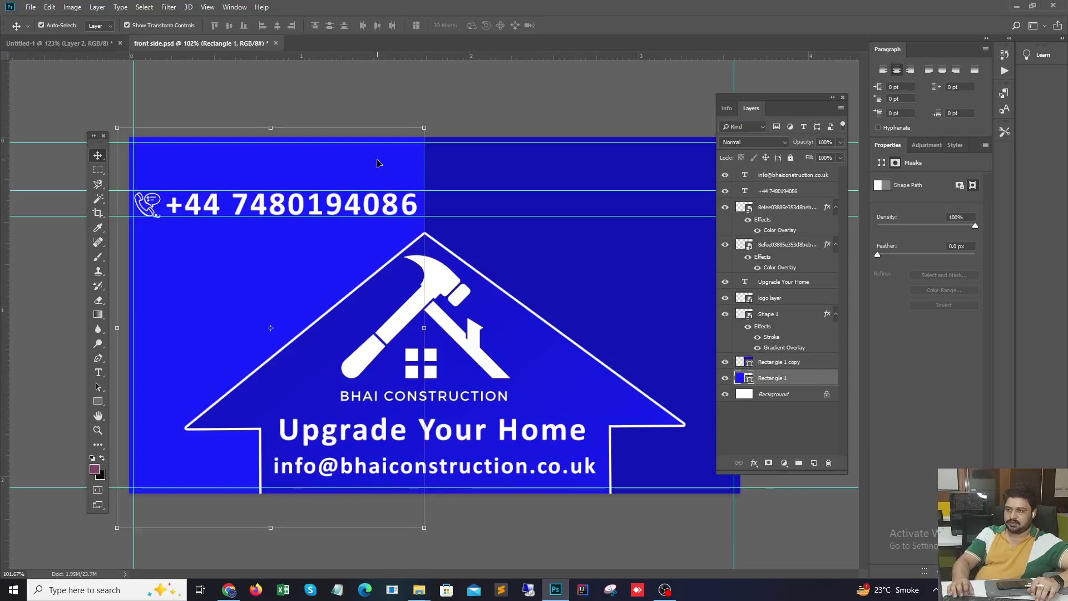
pyautogui.click(409, 106)
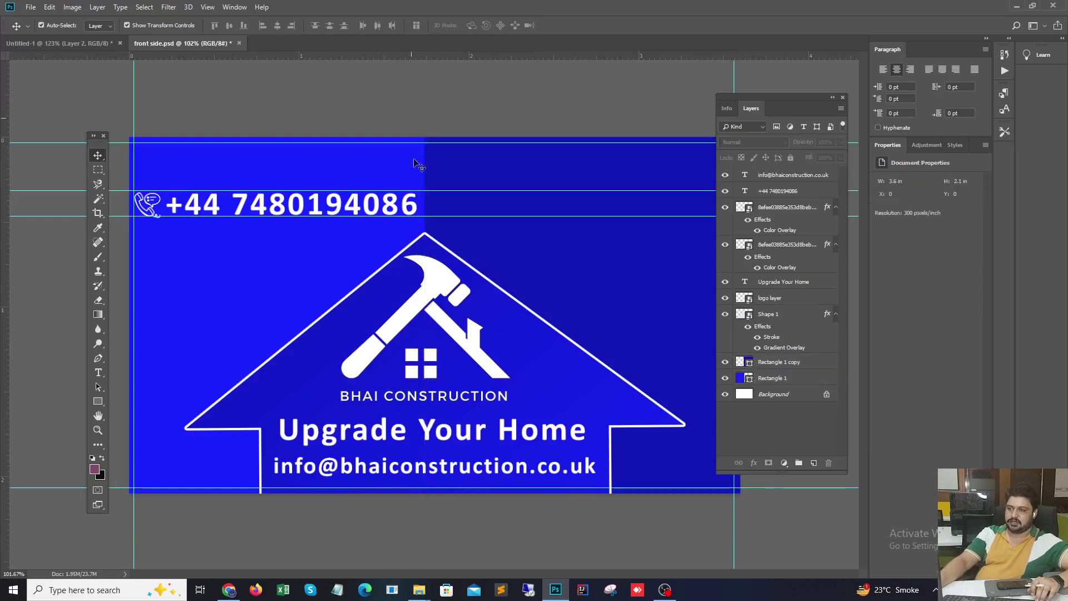
# - Remove the two horizontal guides that run along the phone number row
pyautogui.moveTo(446, 189); pyautogui.dragTo(467, 50)
pyautogui.moveTo(465, 217); pyautogui.dragTo(466, 53)
pyautogui.scroll(-2, 476, 396)
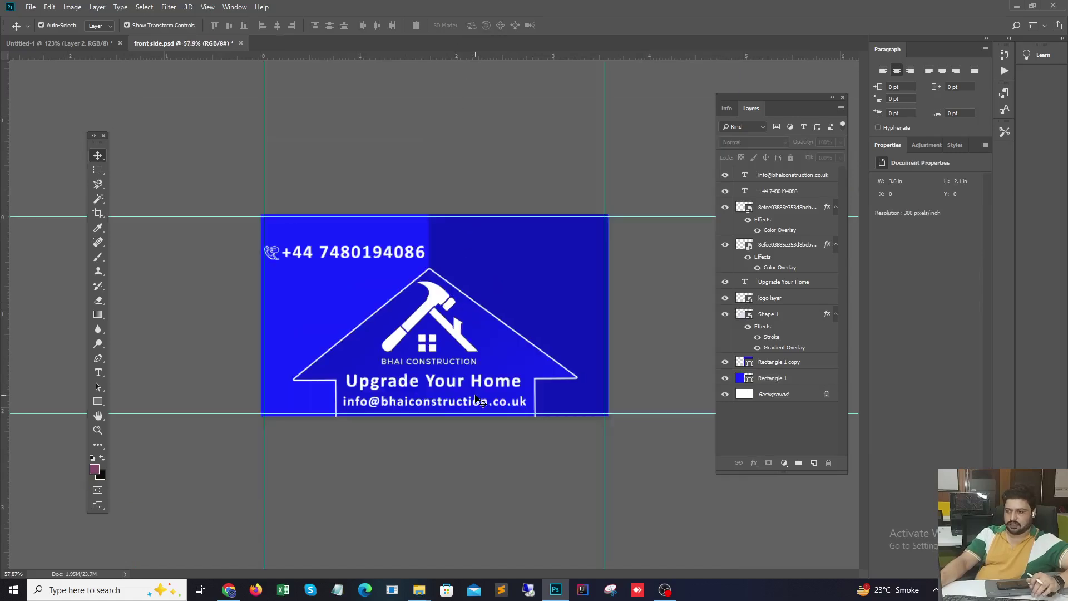
# - Hide the phone number text, delete the duplicate phone icon and hide the remaining phone icon layer
pyautogui.moveTo(392, 260)
pyautogui.mouseDown()
pyautogui.moveTo(469, 254)
pyautogui.moveTo(400, 248)
pyautogui.mouseUp()
pyautogui.click(725, 191)
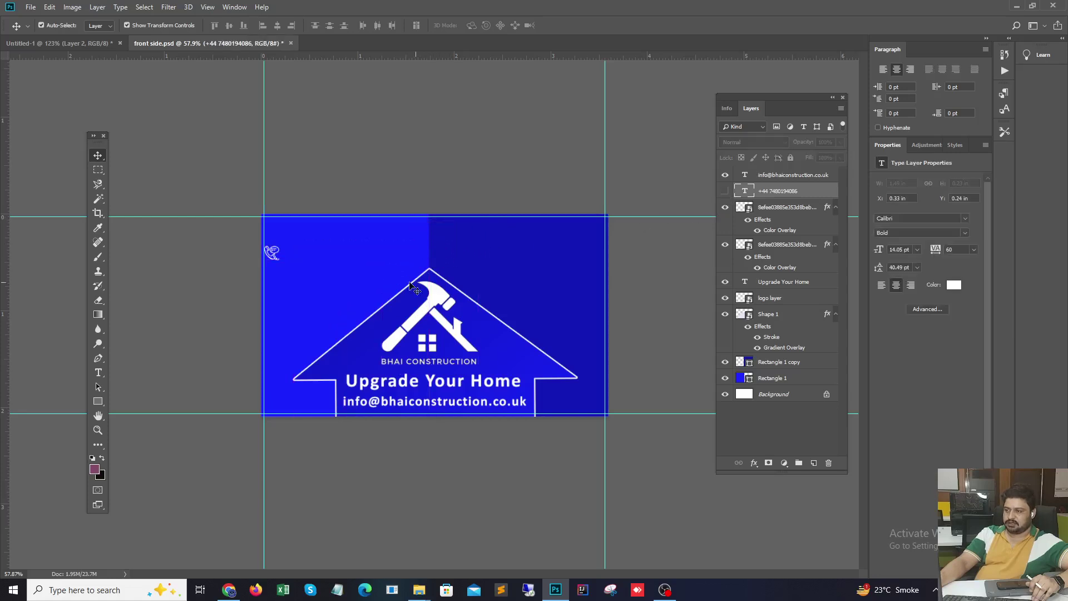
pyautogui.click(273, 254)
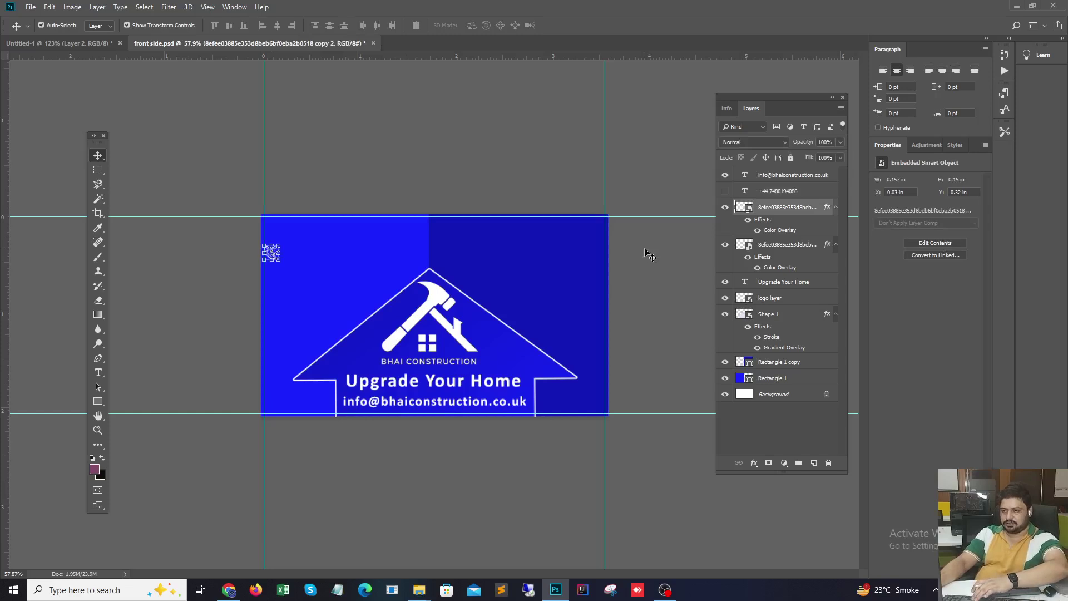
pyautogui.press('Delete')
pyautogui.click(725, 207)
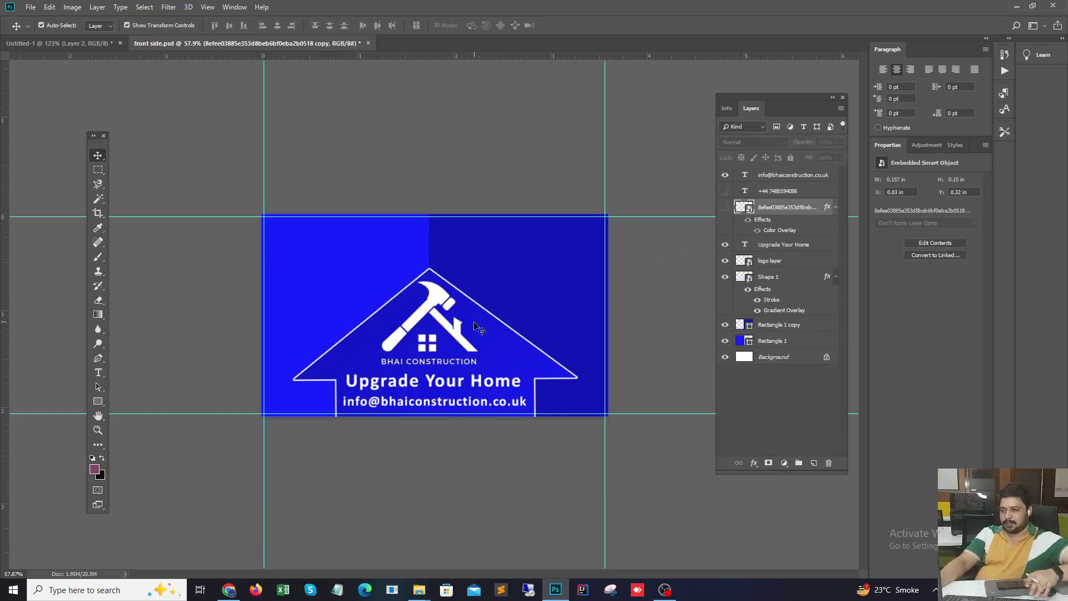
# - Enlarge the Shape 1 house outline to about 120% so that it spans the card between the two vertical guides
pyautogui.click(503, 315)
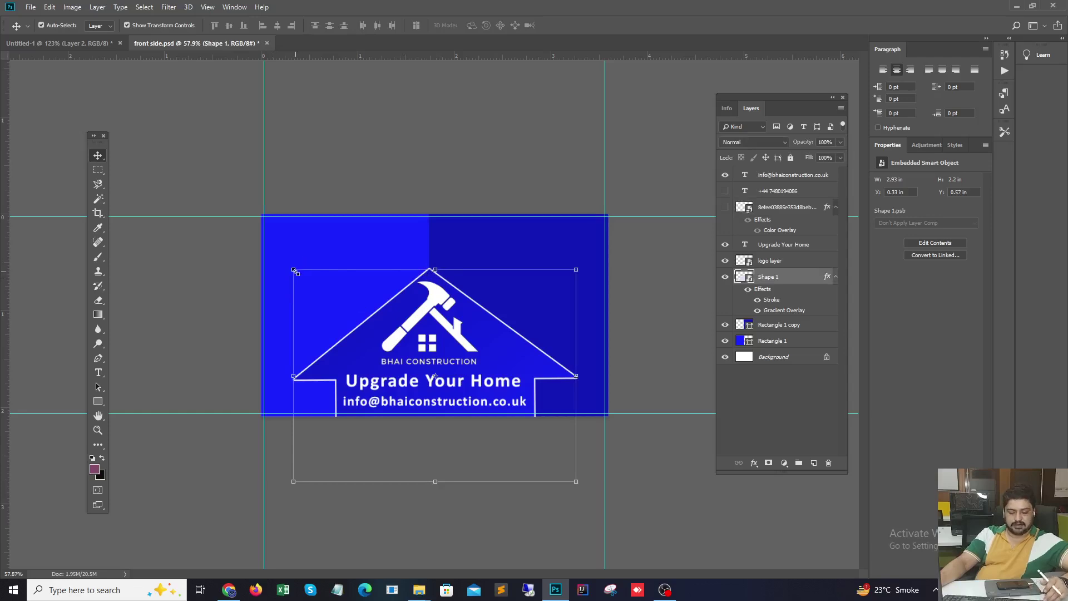
pyautogui.moveTo(294, 270); pyautogui.dragTo(278, 257)
pyautogui.moveTo(578, 256); pyautogui.dragTo(598, 249)
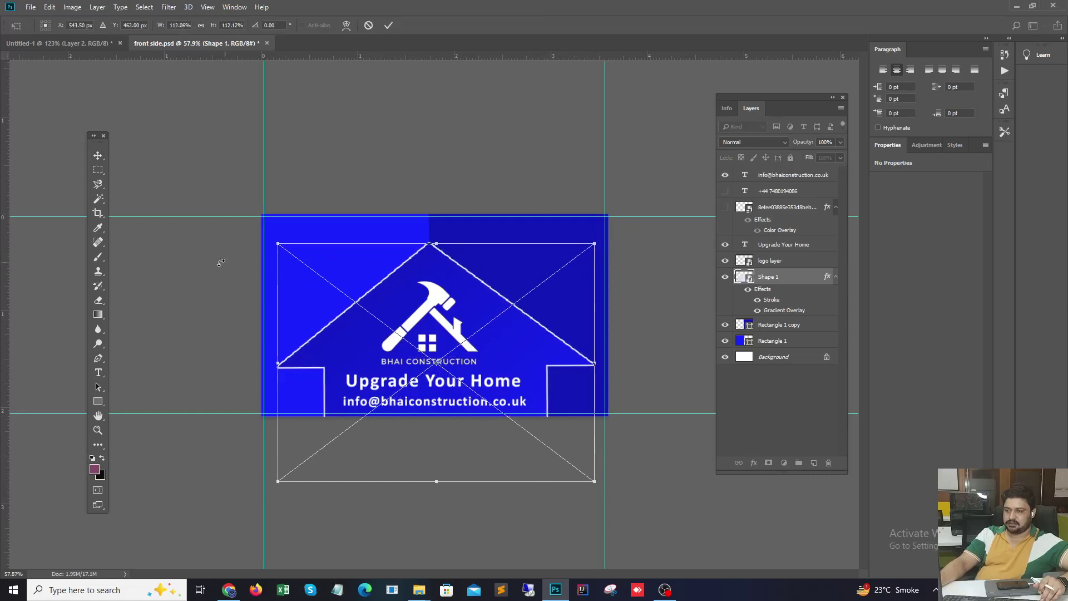
pyautogui.moveTo(278, 244); pyautogui.dragTo(270, 238)
pyautogui.moveTo(592, 239); pyautogui.dragTo(602, 231)
pyautogui.moveTo(267, 234); pyautogui.dragTo(265, 233)
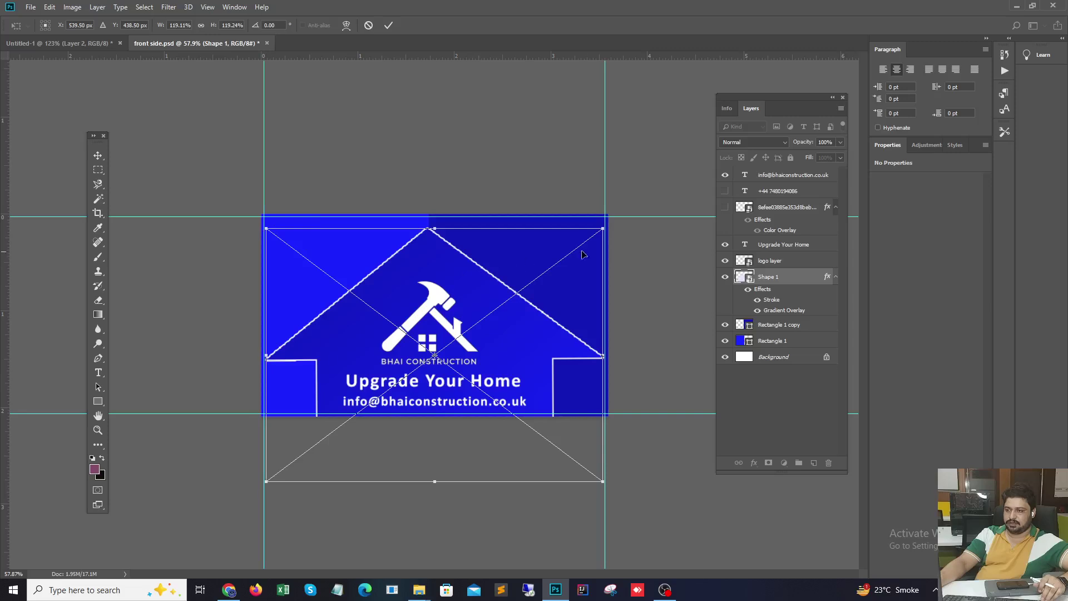
pyautogui.moveTo(603, 228); pyautogui.dragTo(605, 227)
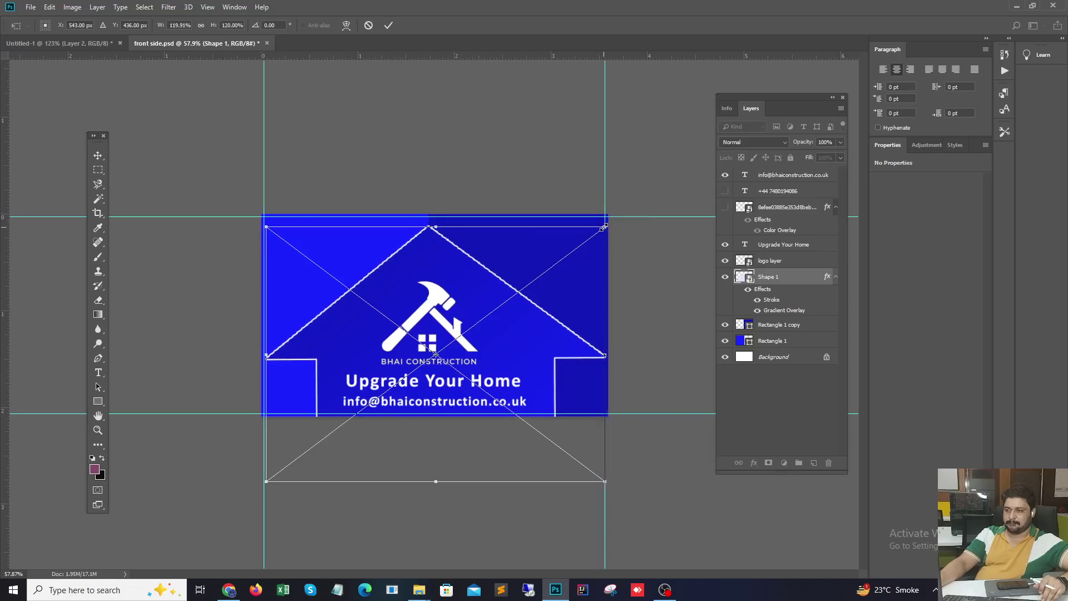
pyautogui.press('Return')
pyautogui.click(552, 492)
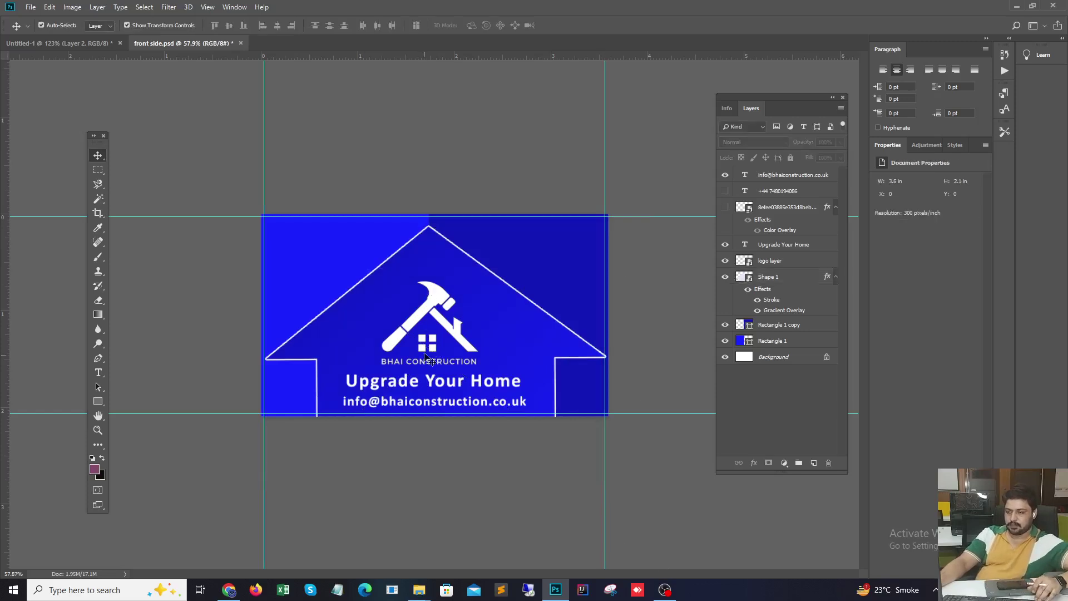
# - Move the logo up inside the enlarged house, place the tagline directly beneath it and nudge the email address up slightly
pyautogui.moveTo(428, 305); pyautogui.dragTo(428, 274)
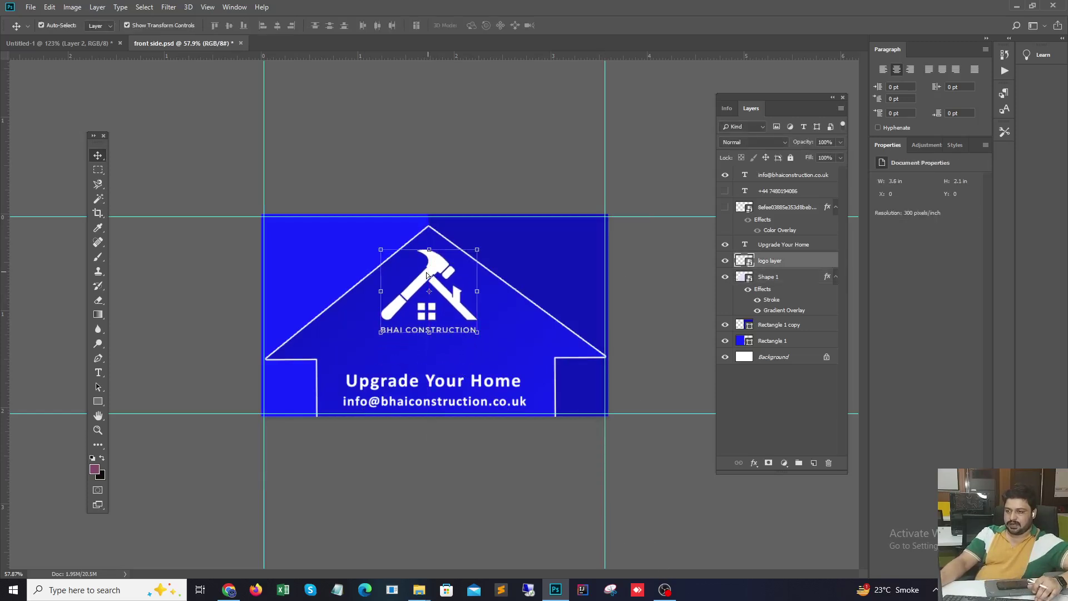
pyautogui.moveTo(451, 385); pyautogui.dragTo(446, 350)
pyautogui.click(449, 436)
pyautogui.moveTo(441, 405); pyautogui.dragTo(442, 400)
# - Show the phone number text and phone icon layers and place them side by side between the tagline and the email address
pyautogui.click(724, 191)
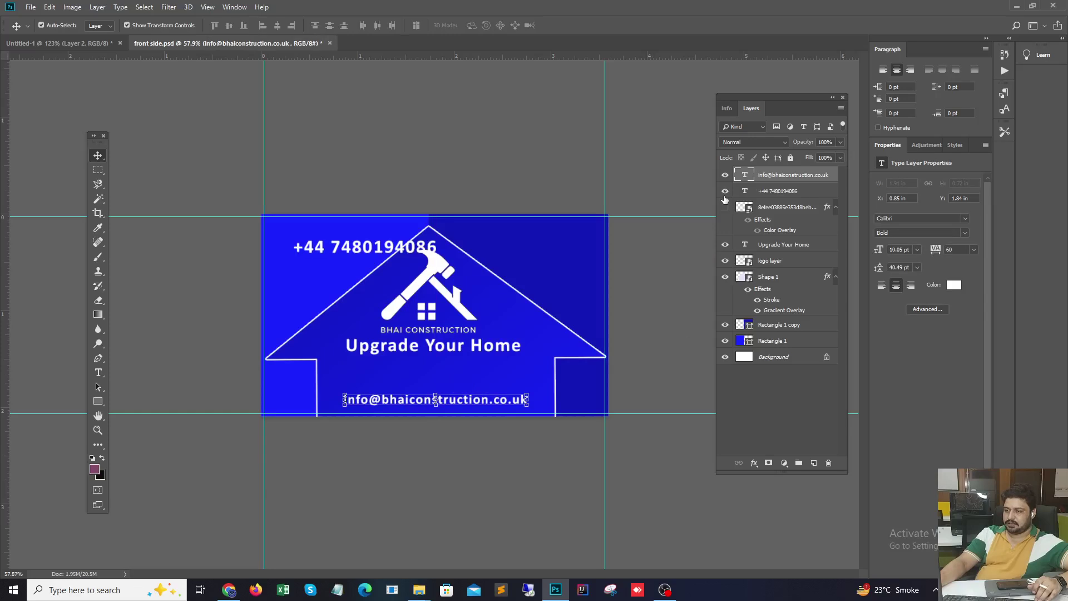
pyautogui.moveTo(348, 252); pyautogui.dragTo(408, 377)
pyautogui.click(724, 206)
pyautogui.moveTo(273, 255); pyautogui.dragTo(352, 380)
pyautogui.moveTo(434, 377); pyautogui.dragTo(439, 378)
pyautogui.click(432, 486)
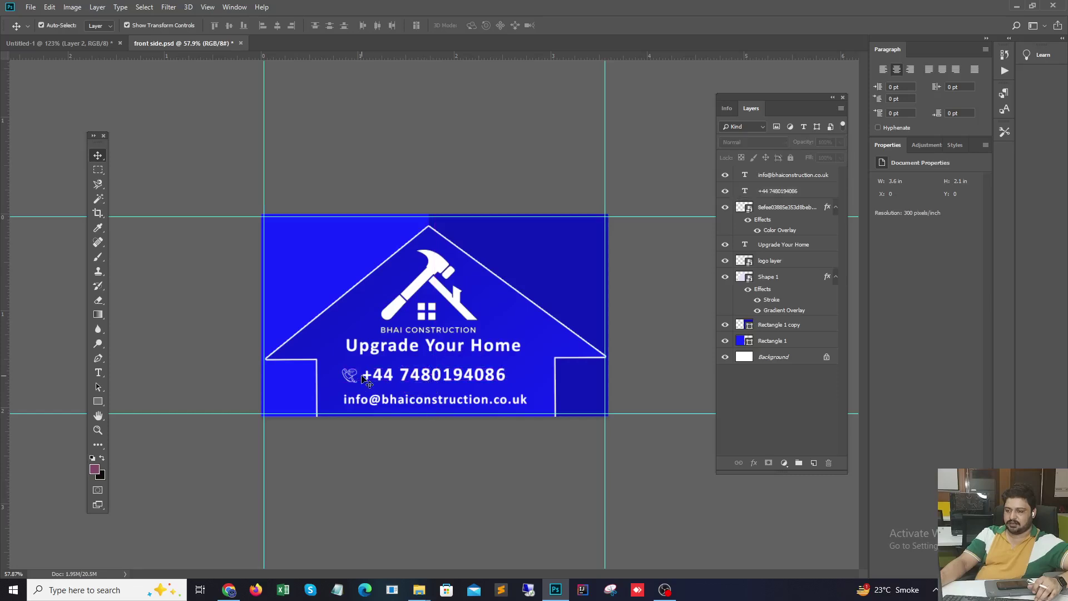
# - Duplicate the phone icon in place beside the phone number
pyautogui.moveTo(367, 380); pyautogui.dragTo(354, 378)
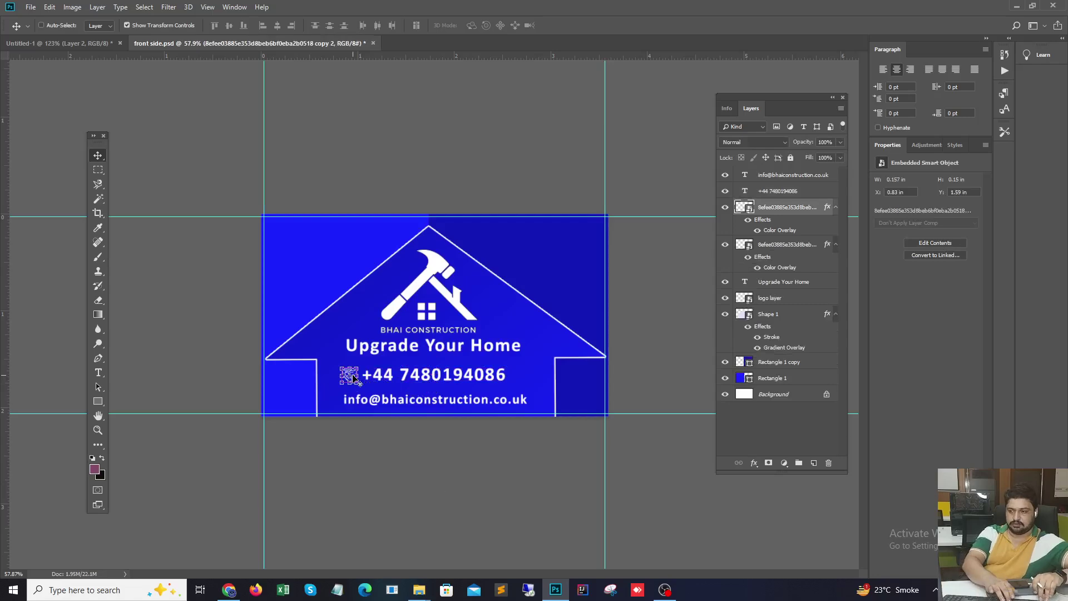
pyautogui.click(477, 479)
# - Hide the Stroke effect on the Shape 1 house, keeping its Gradient Overlay
pyautogui.hotkey('ctrl', '+')
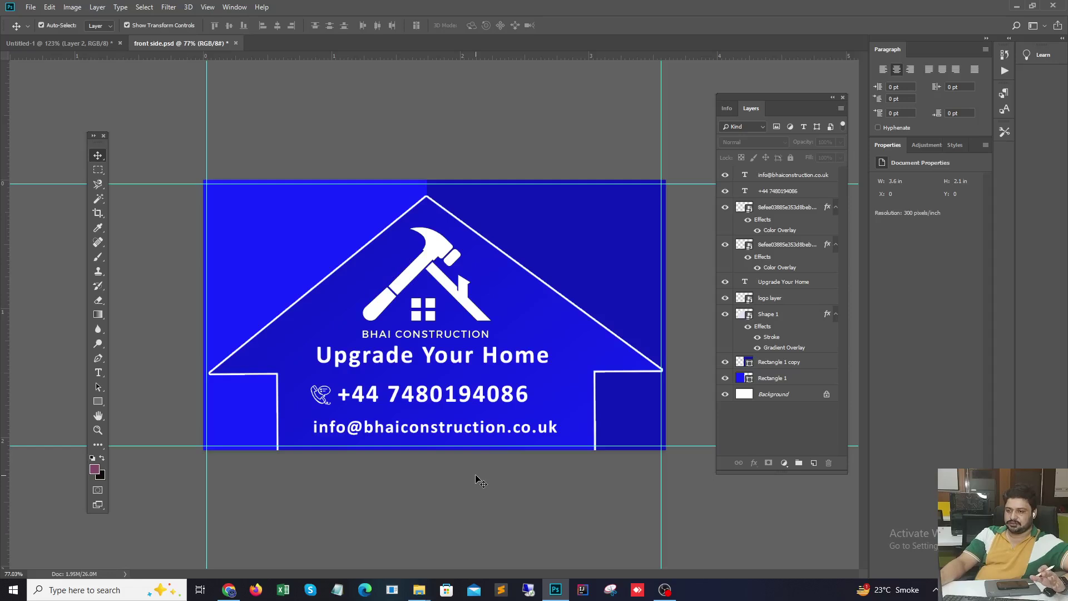
pyautogui.click(497, 275)
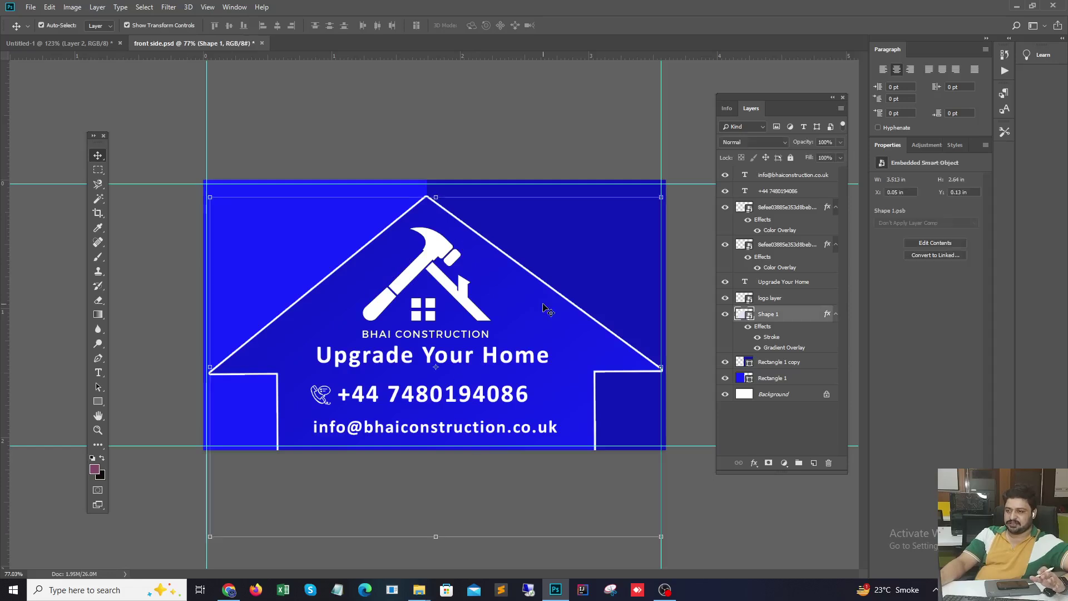
pyautogui.click(758, 338)
pyautogui.click(751, 505)
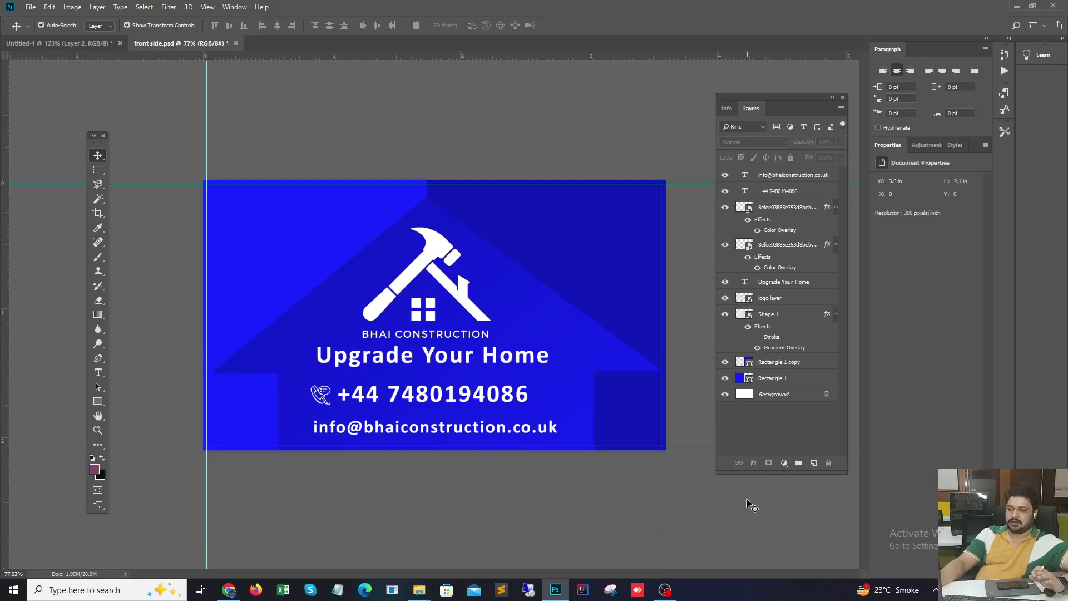